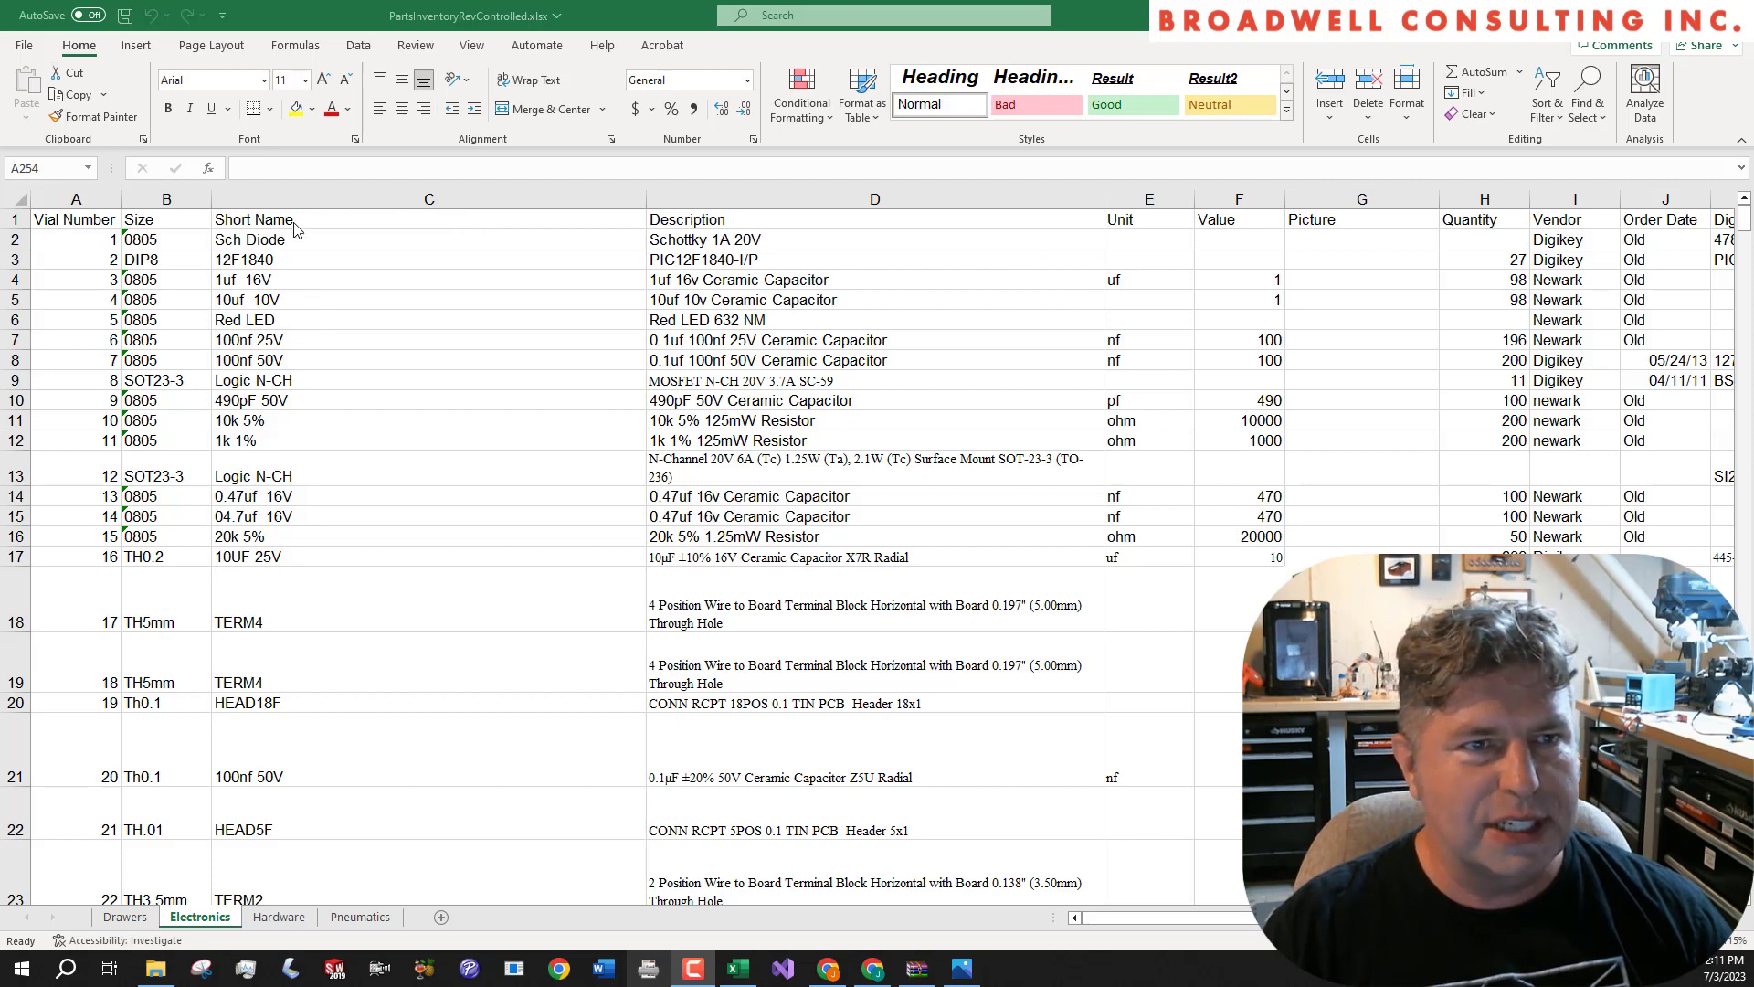
Save the active Electronics sheet as PartsInventoryRevControlled.csv in CSV UTF-8 (Comma delimited) format
click(25, 46)
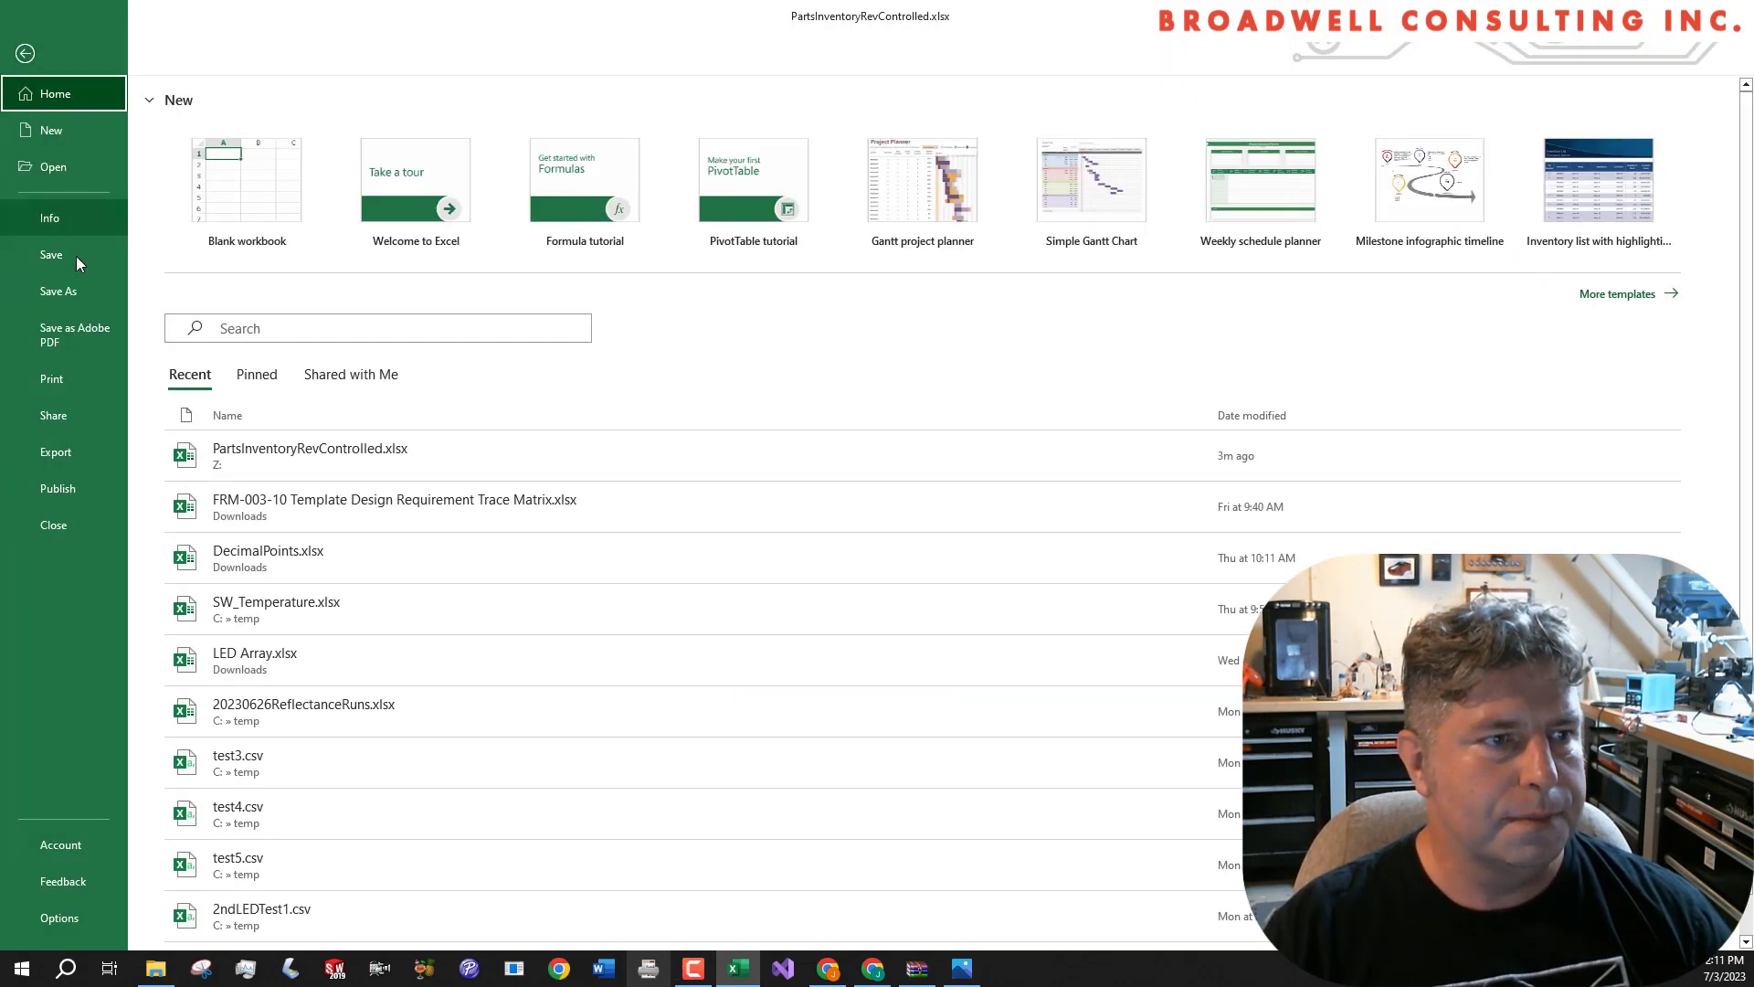
click(73, 287)
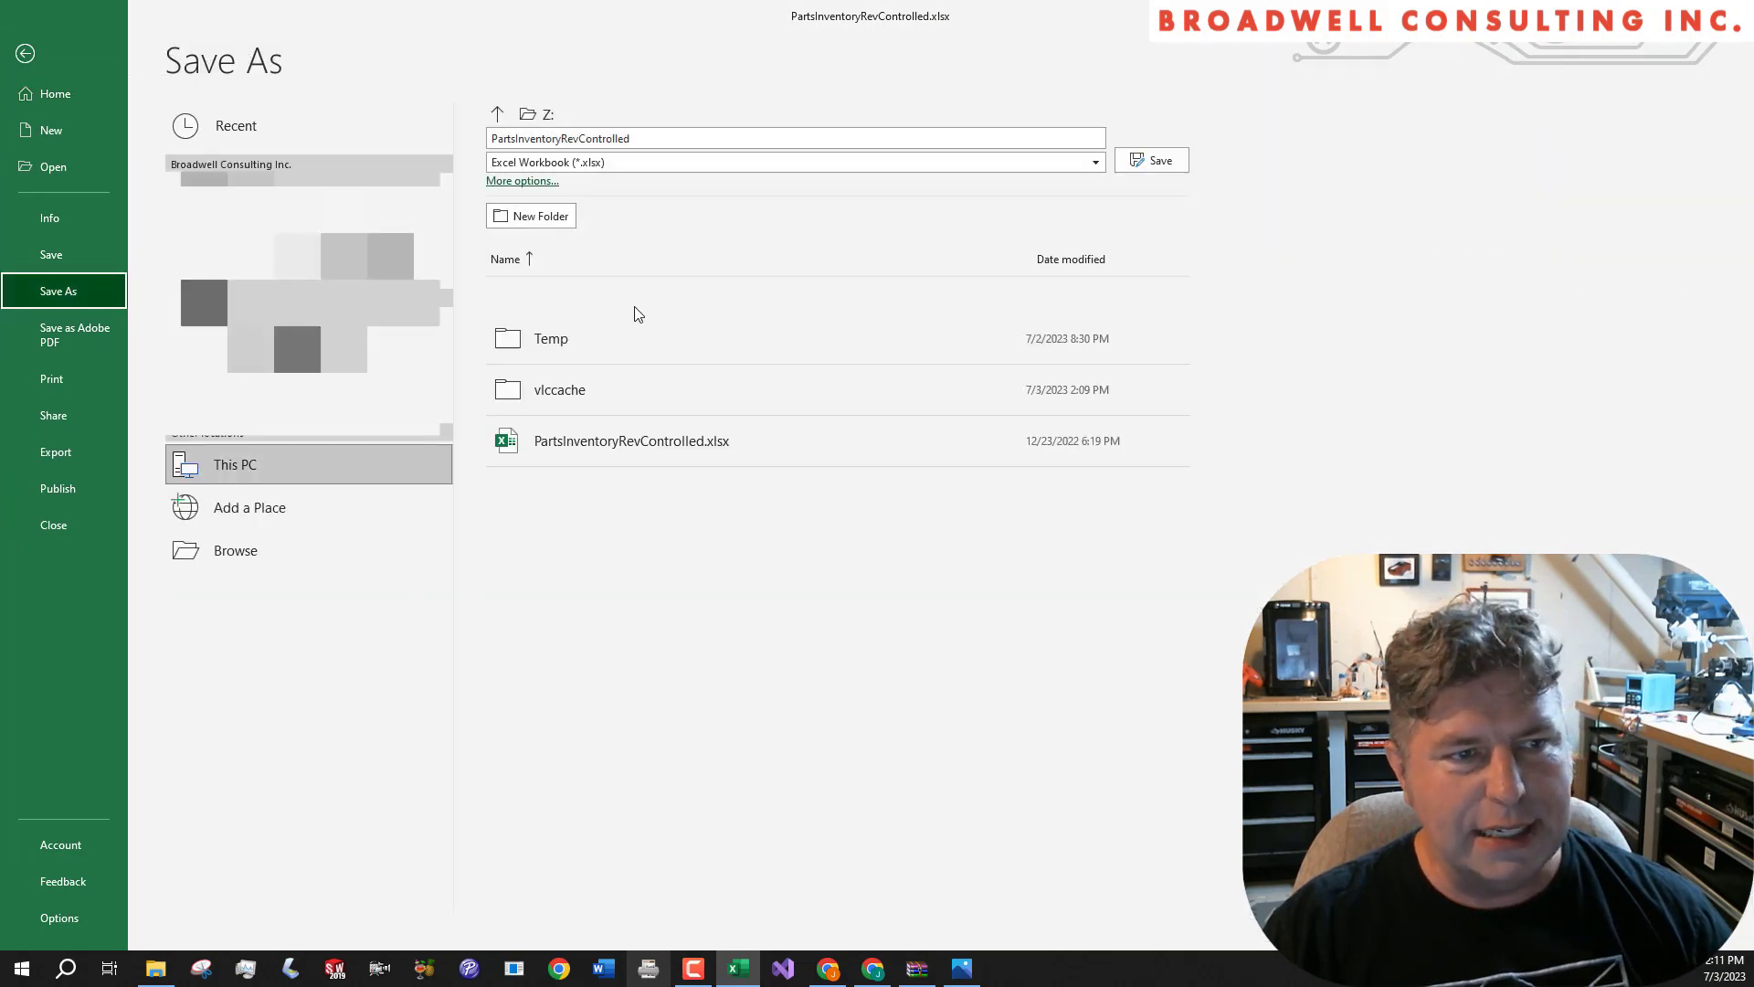
click(694, 162)
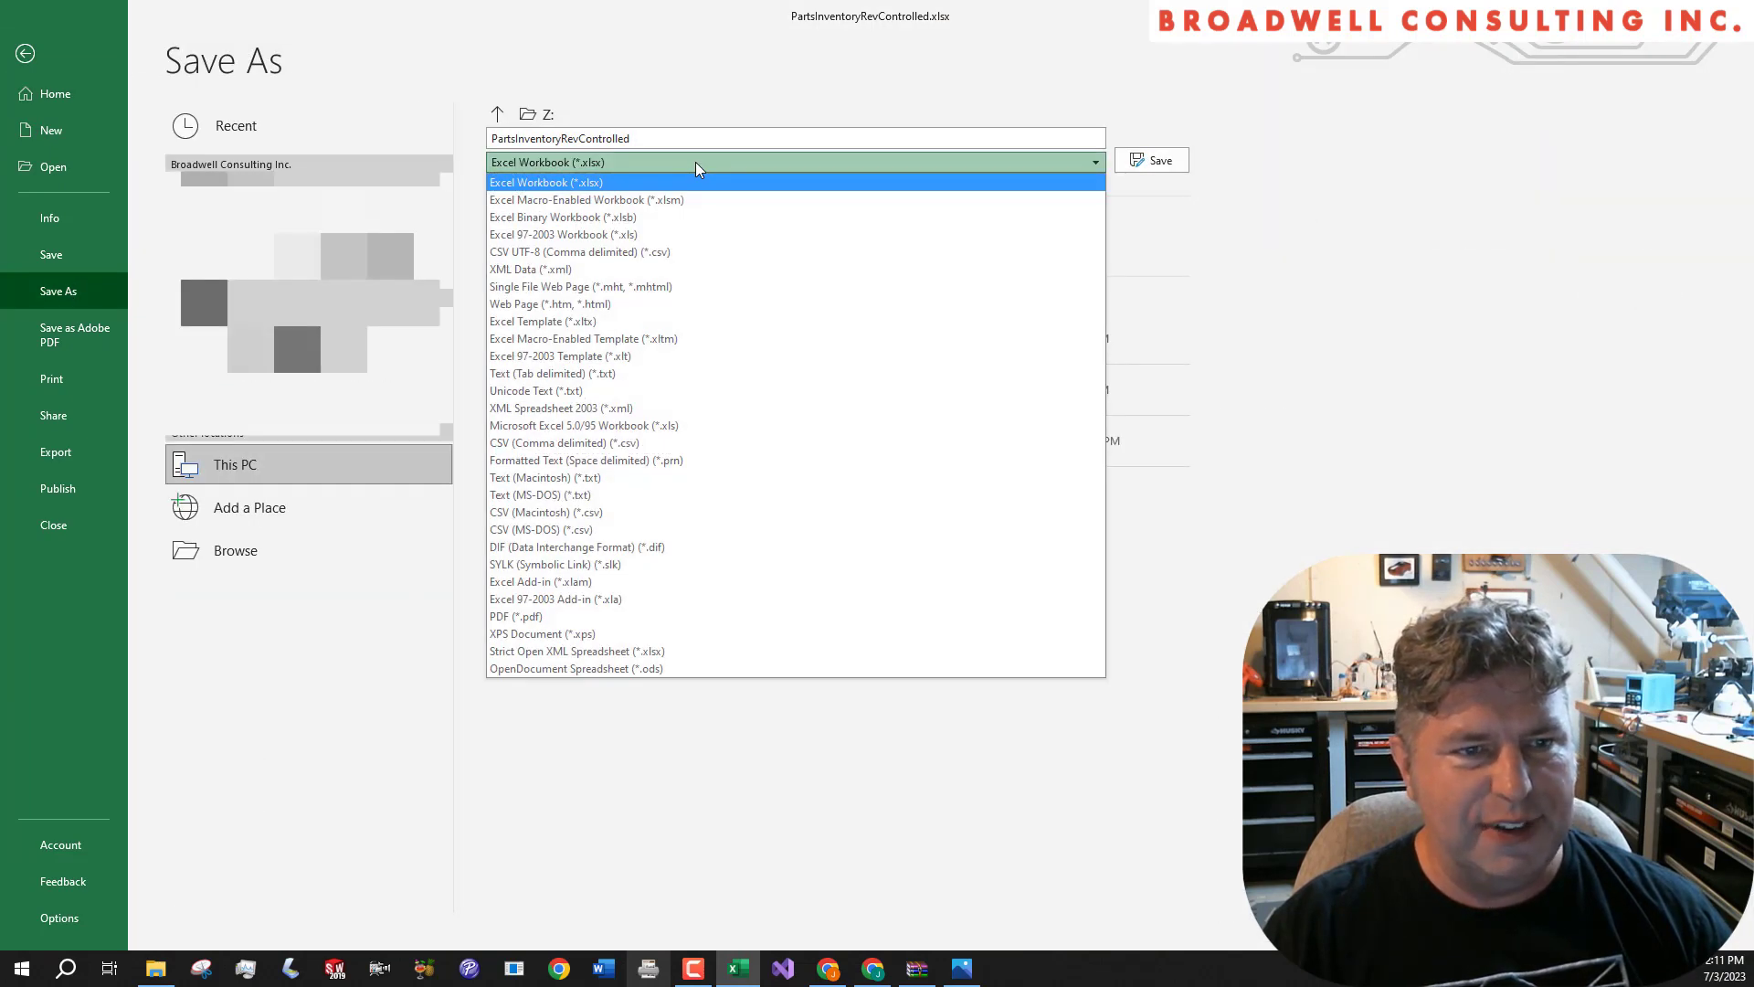
click(714, 254)
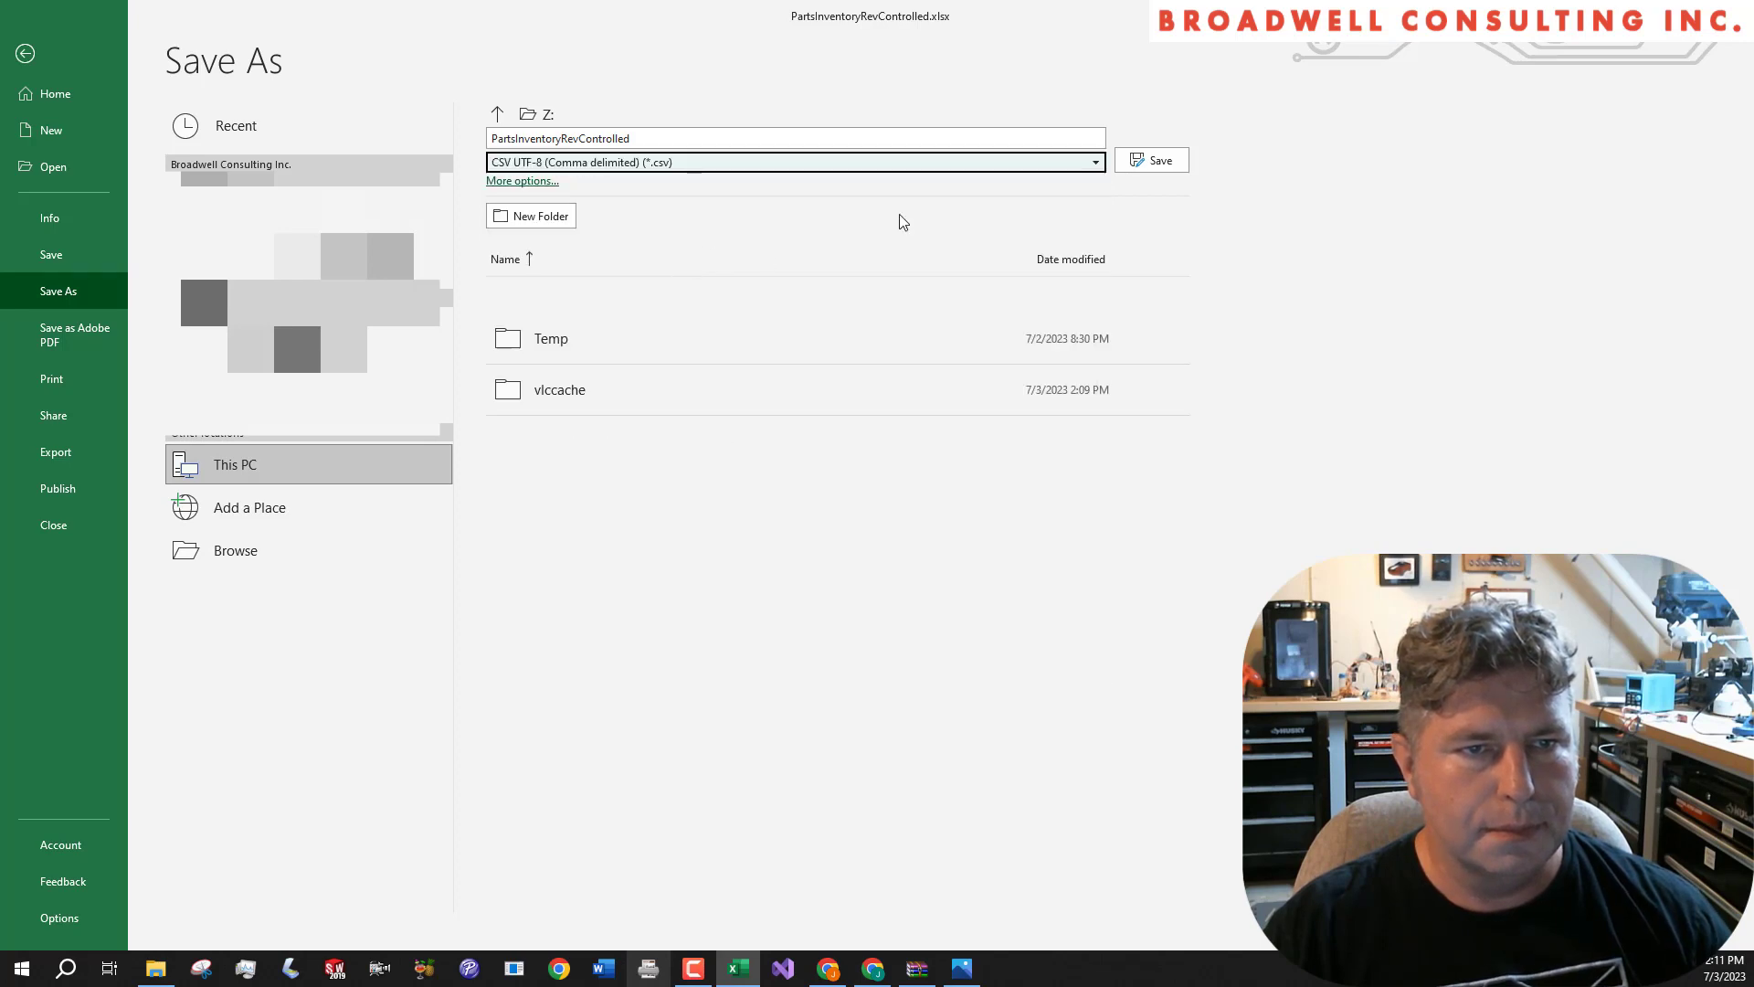
click(1159, 163)
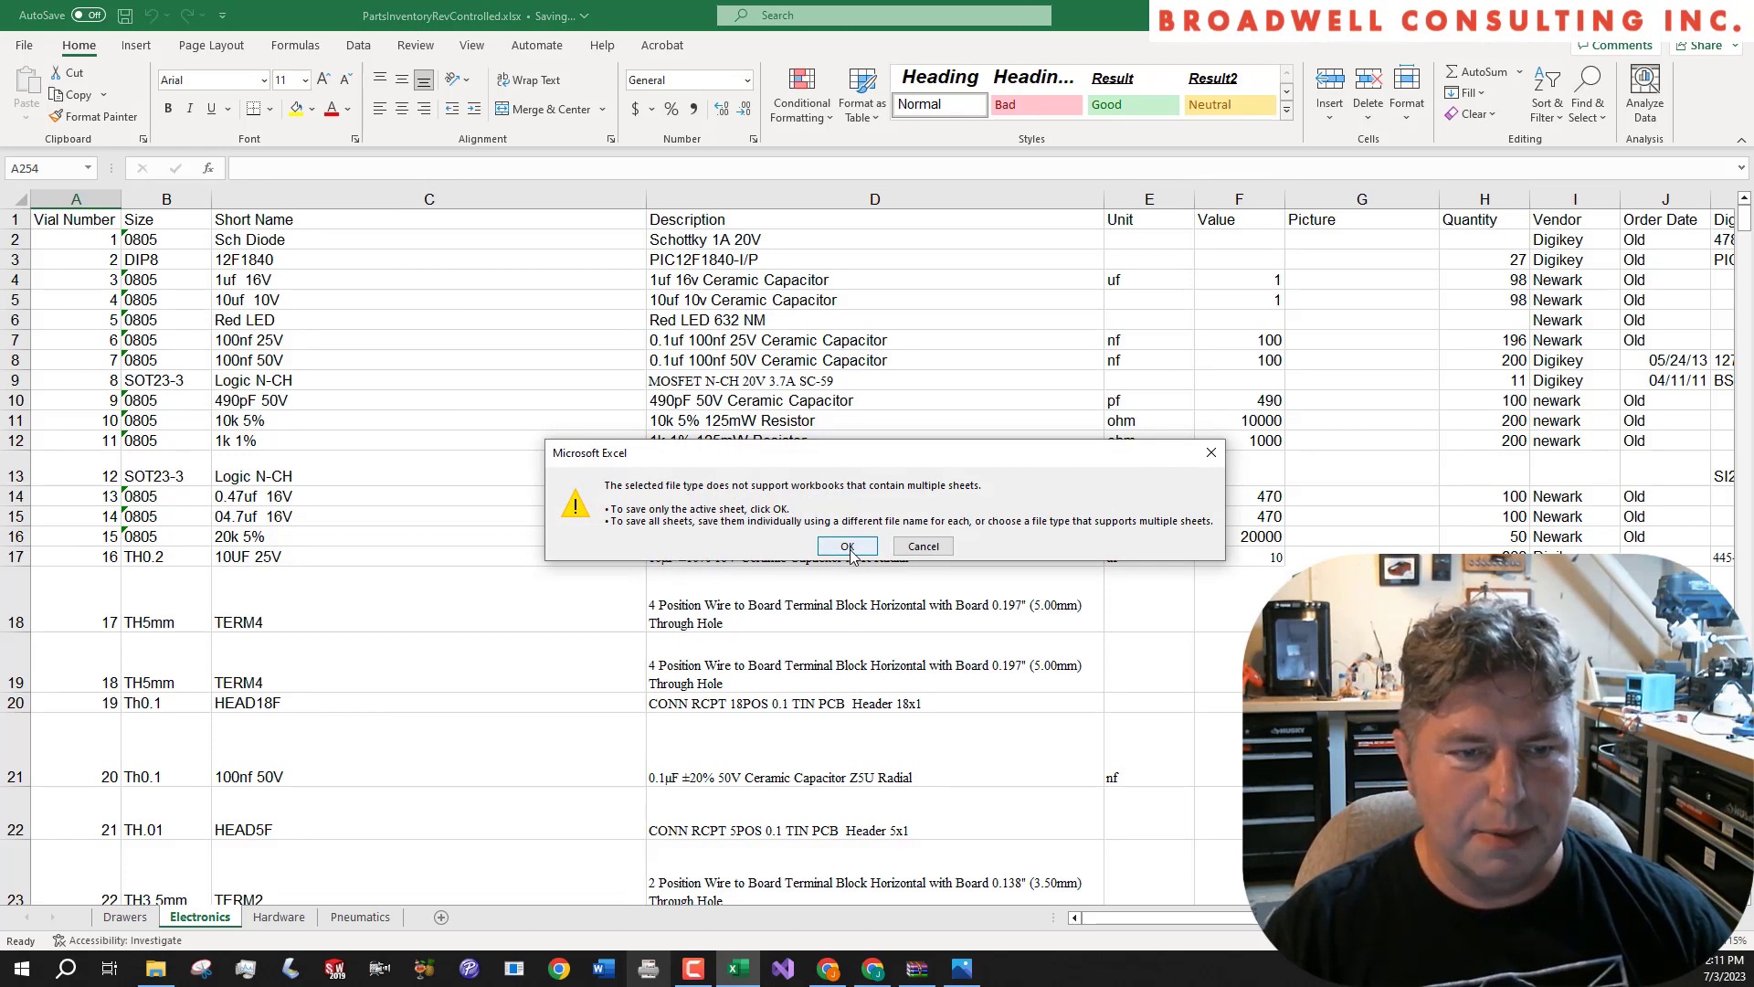
click(847, 546)
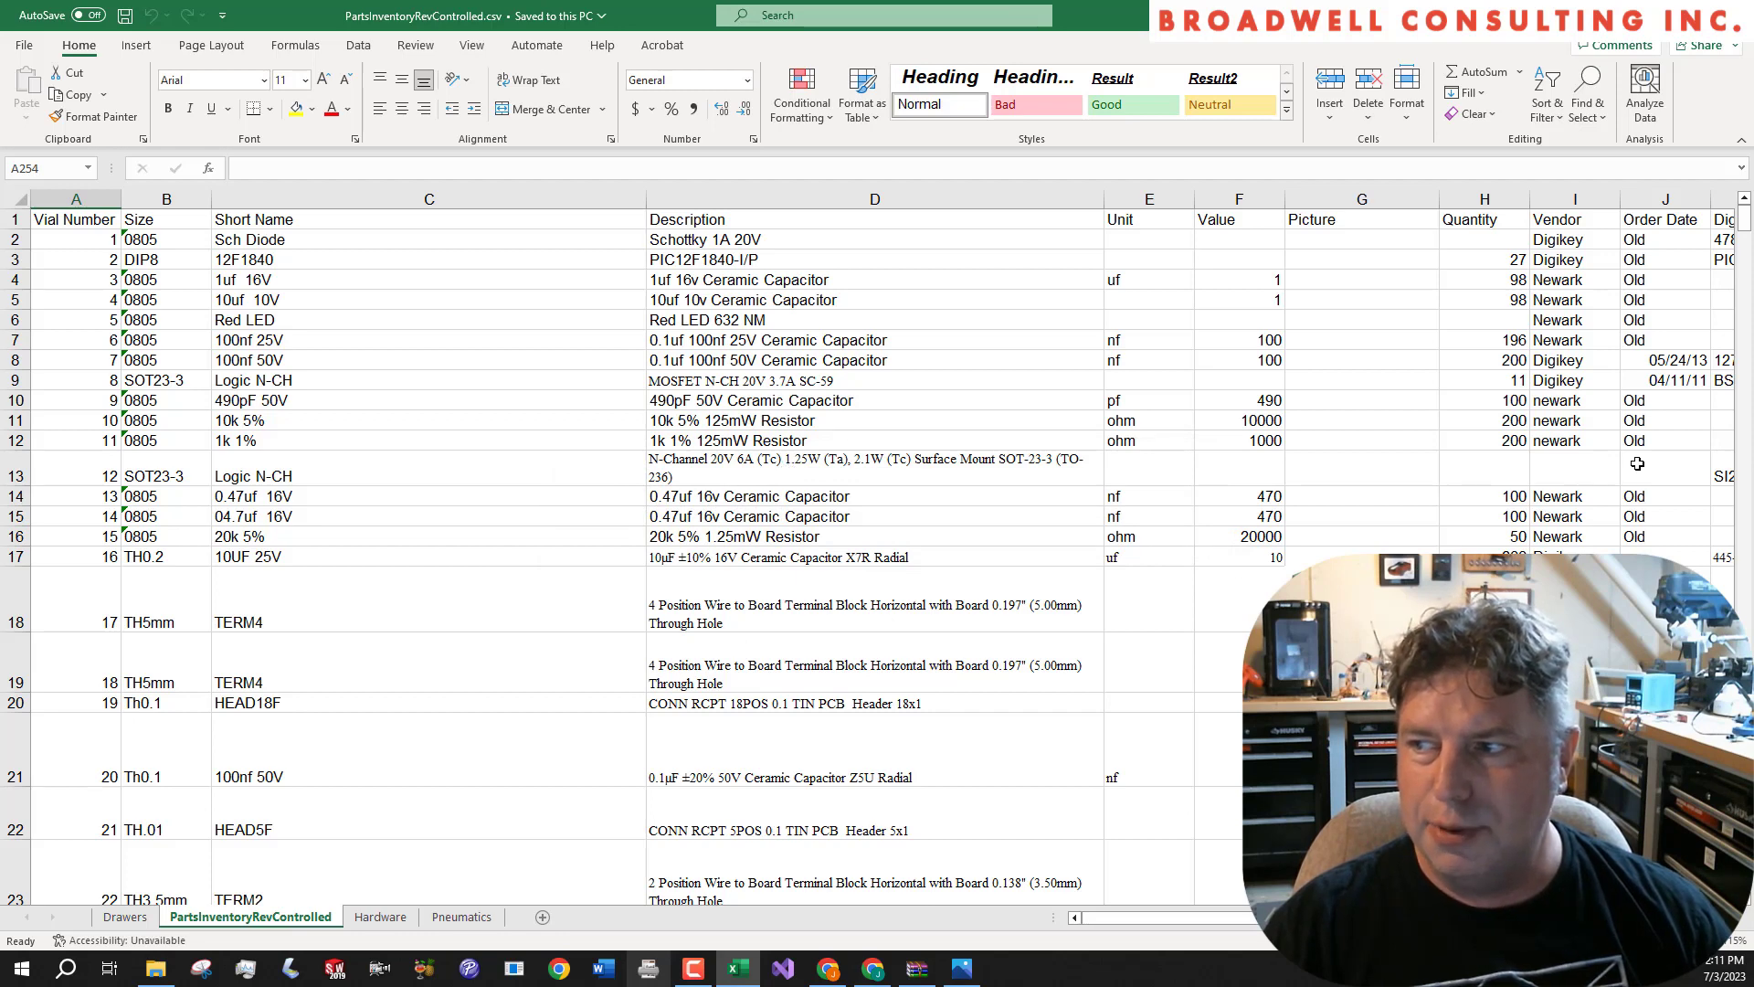
key(super+e)
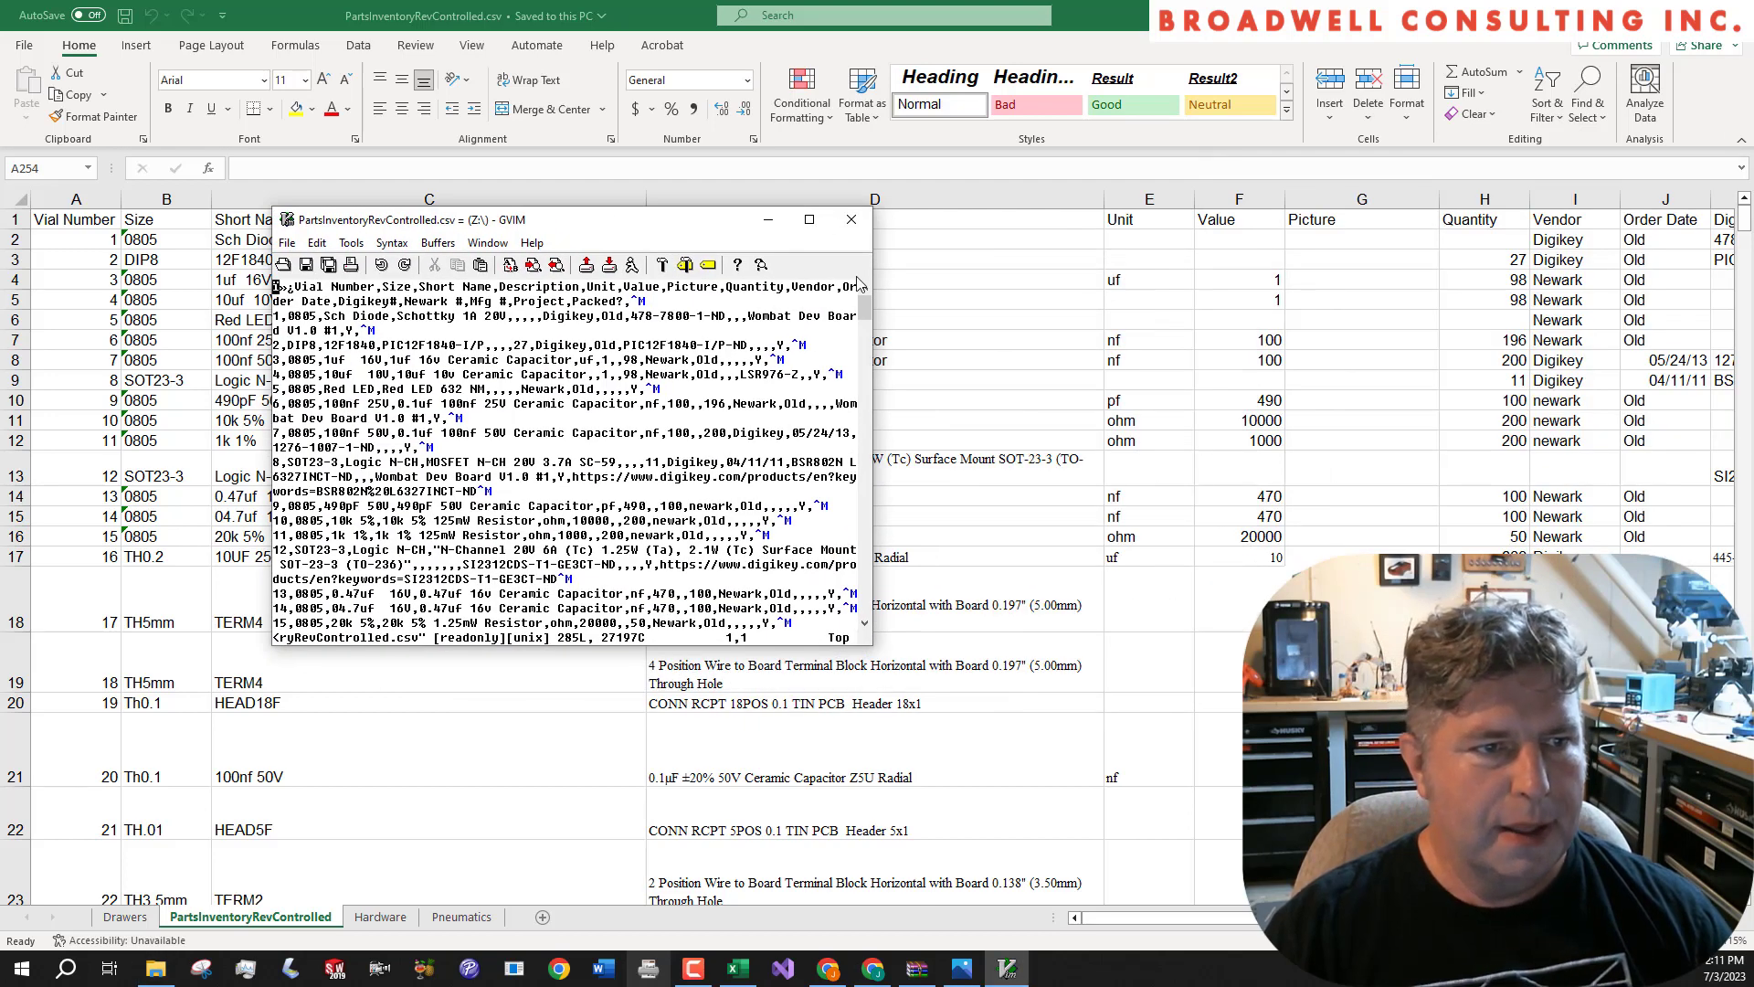
drag(872, 297, 1527, 375)
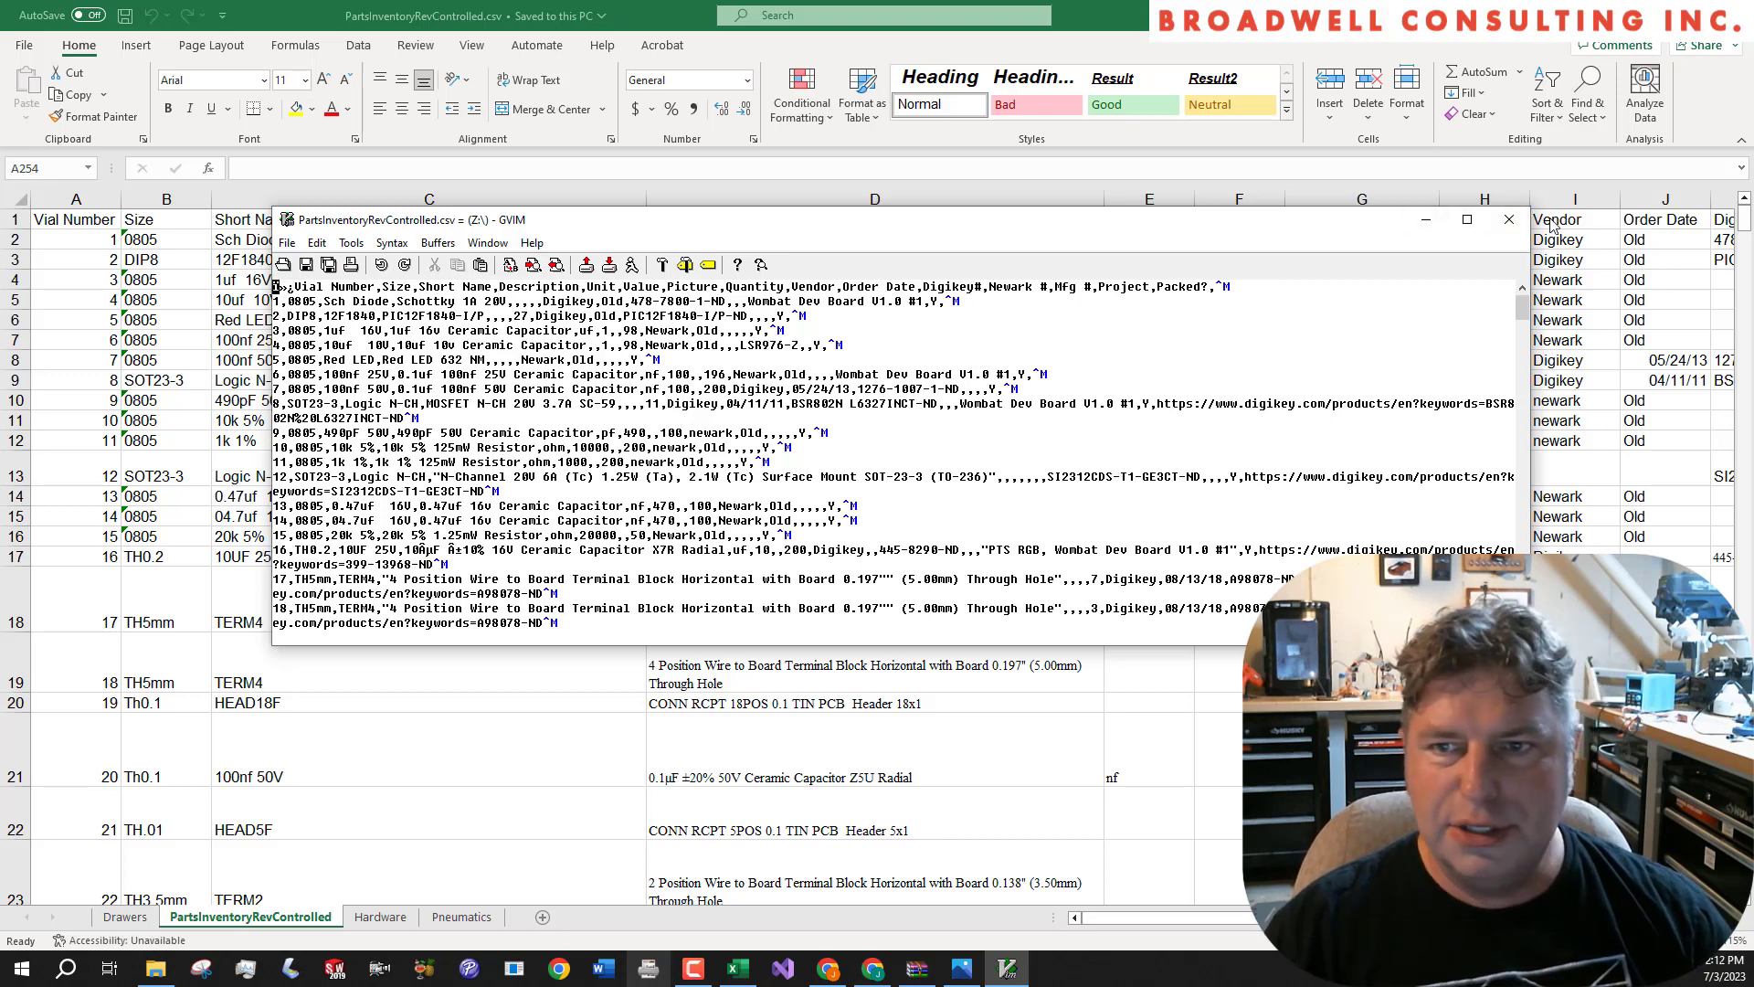
click(1509, 220)
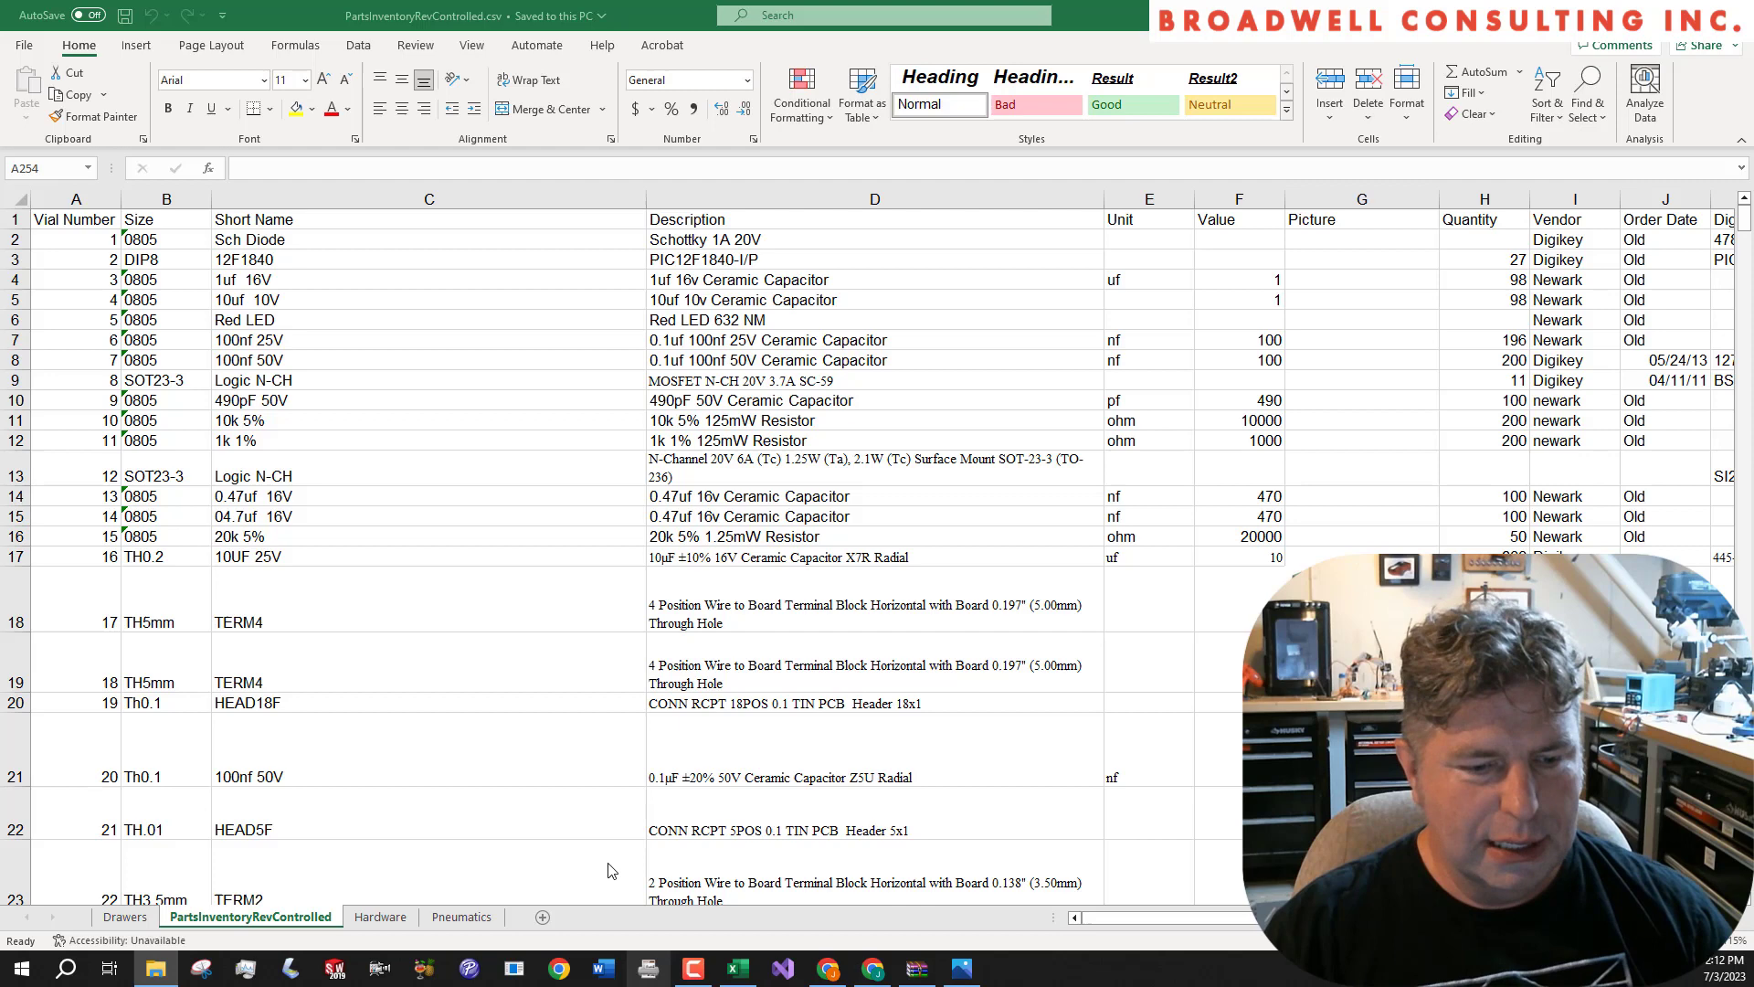
Launch P-touch Editor, start a new layout, and pick Z:\PartsInventoryRevControlled.csv as its database
click(472, 967)
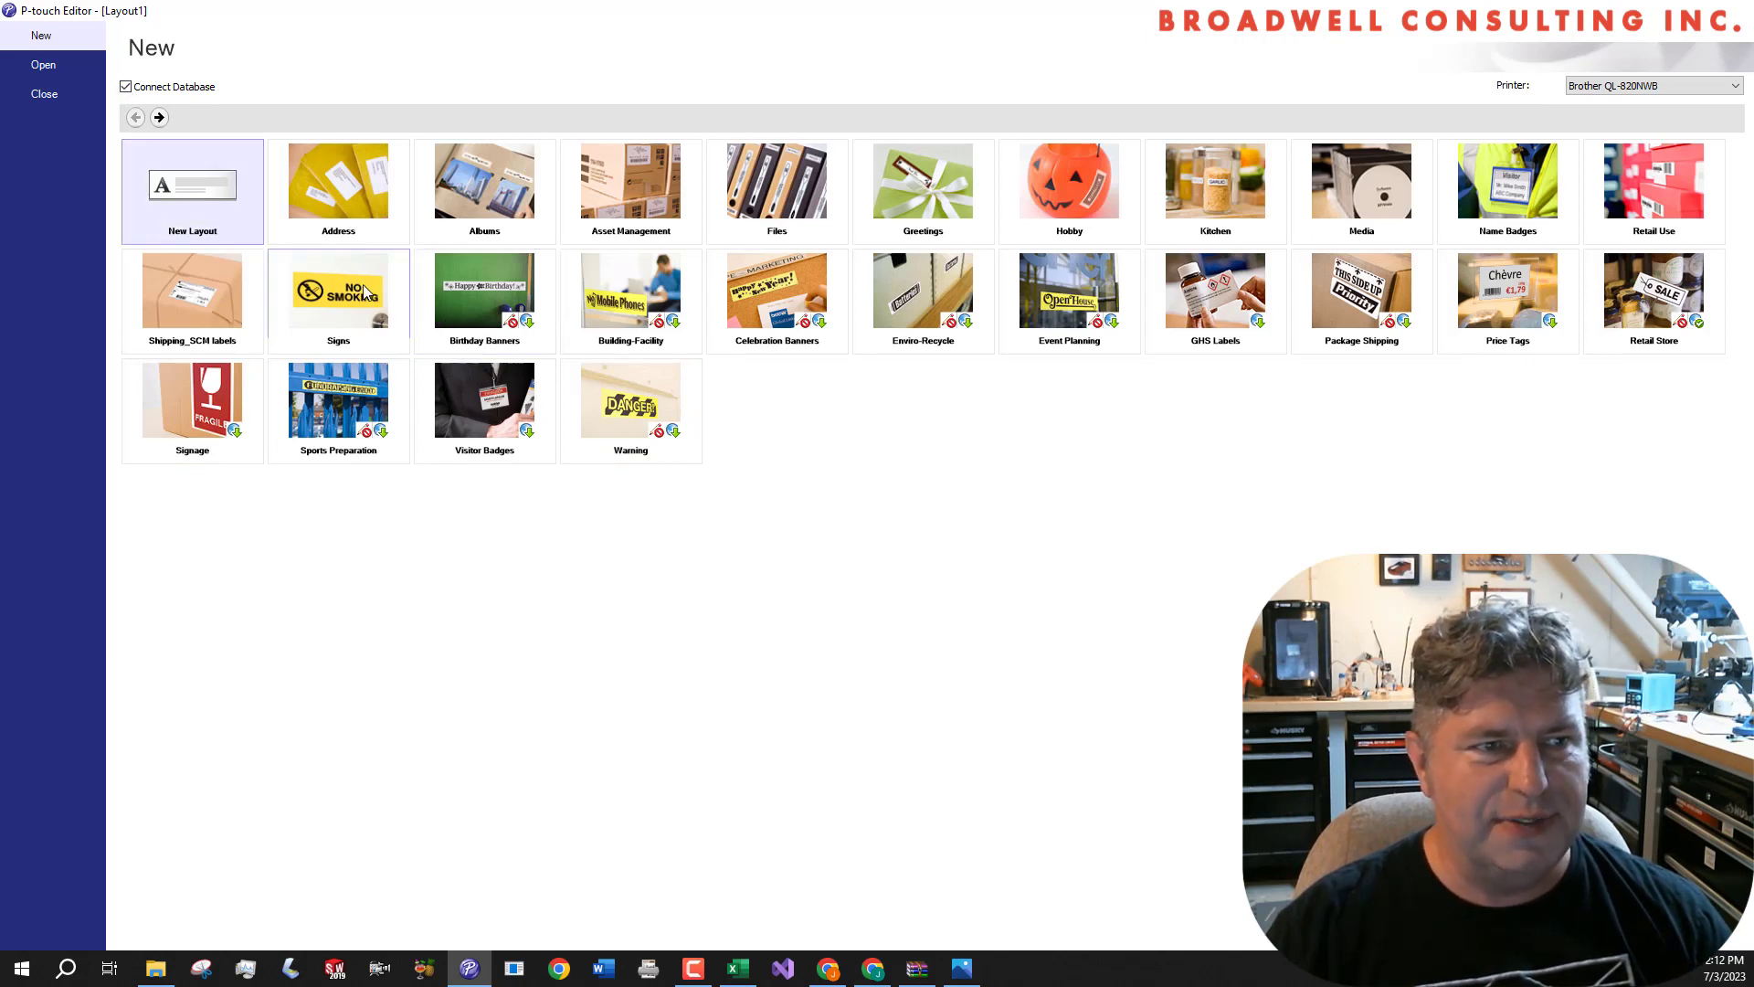
click(176, 211)
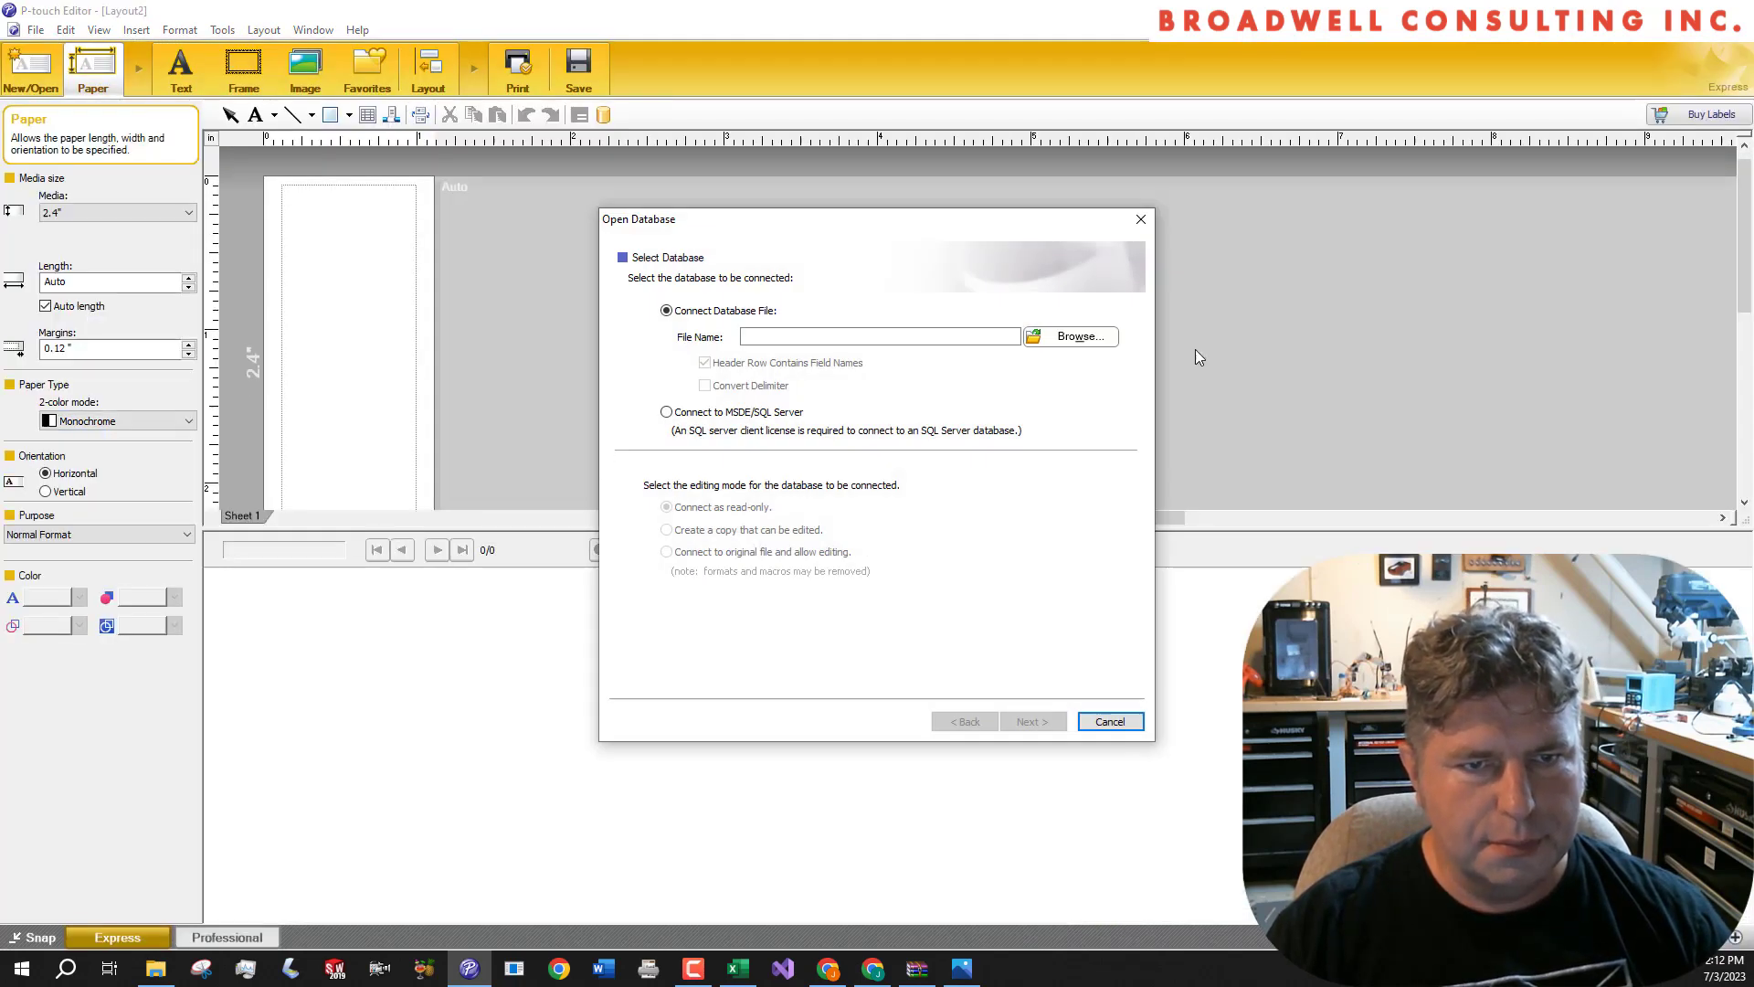
click(1060, 337)
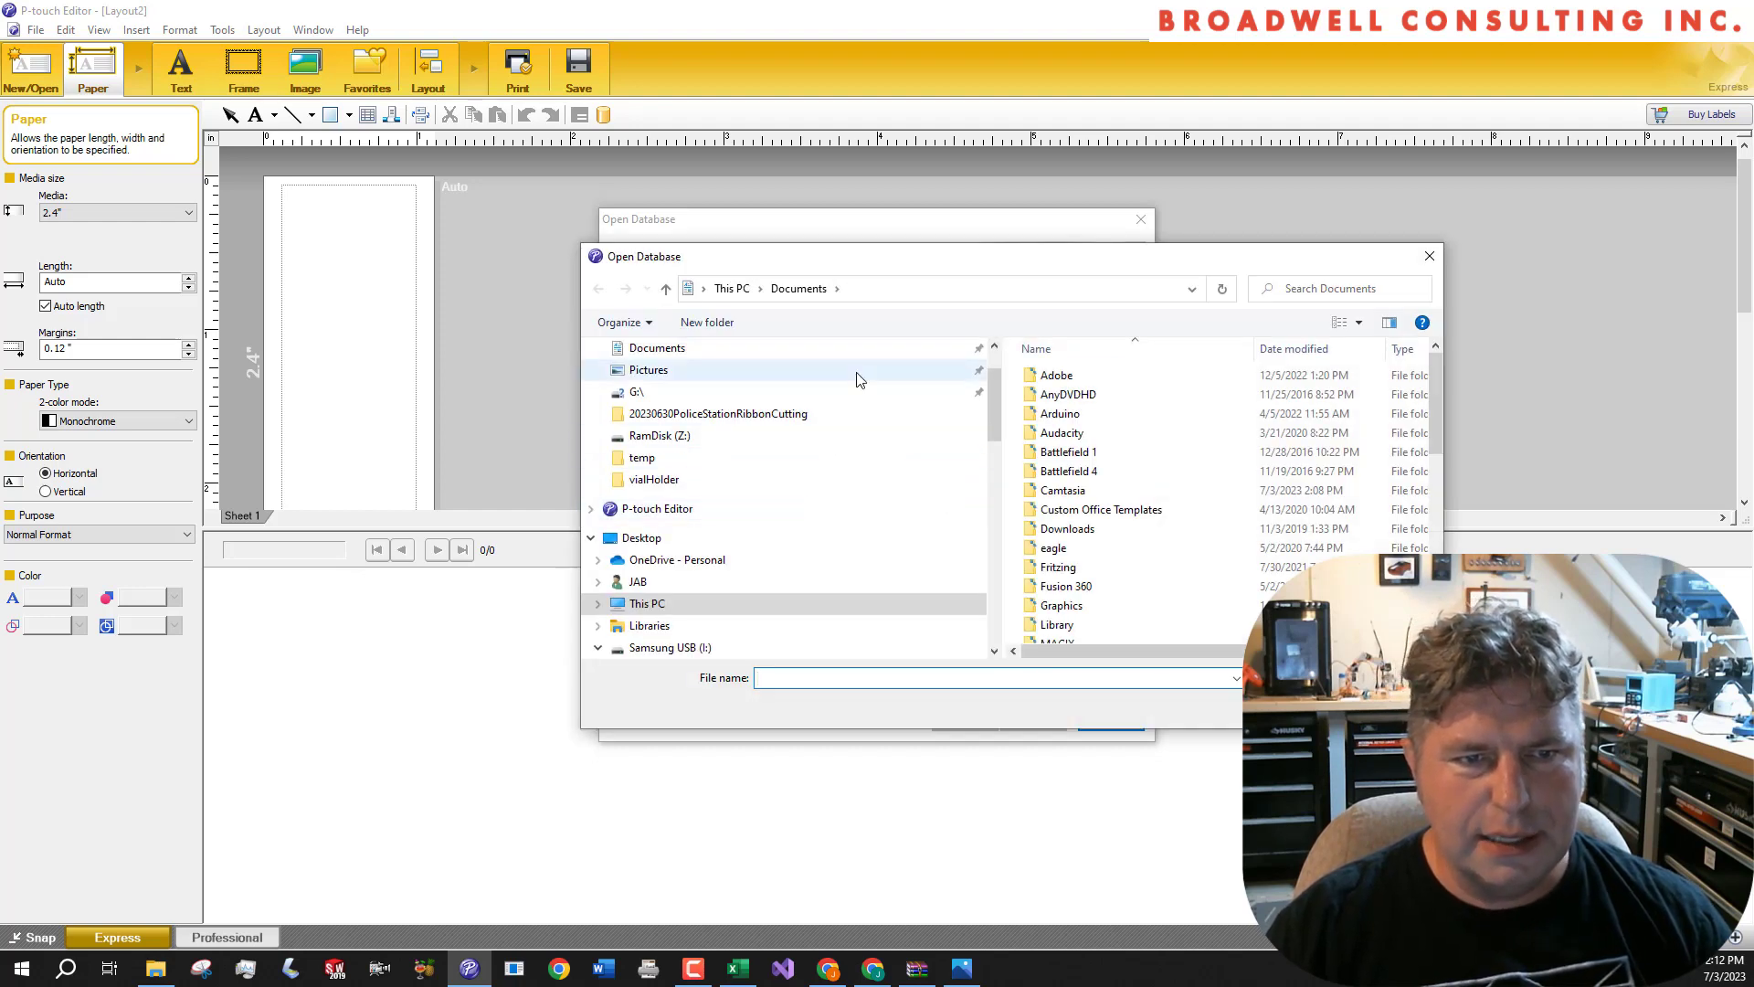
click(928, 297)
text(z:\)
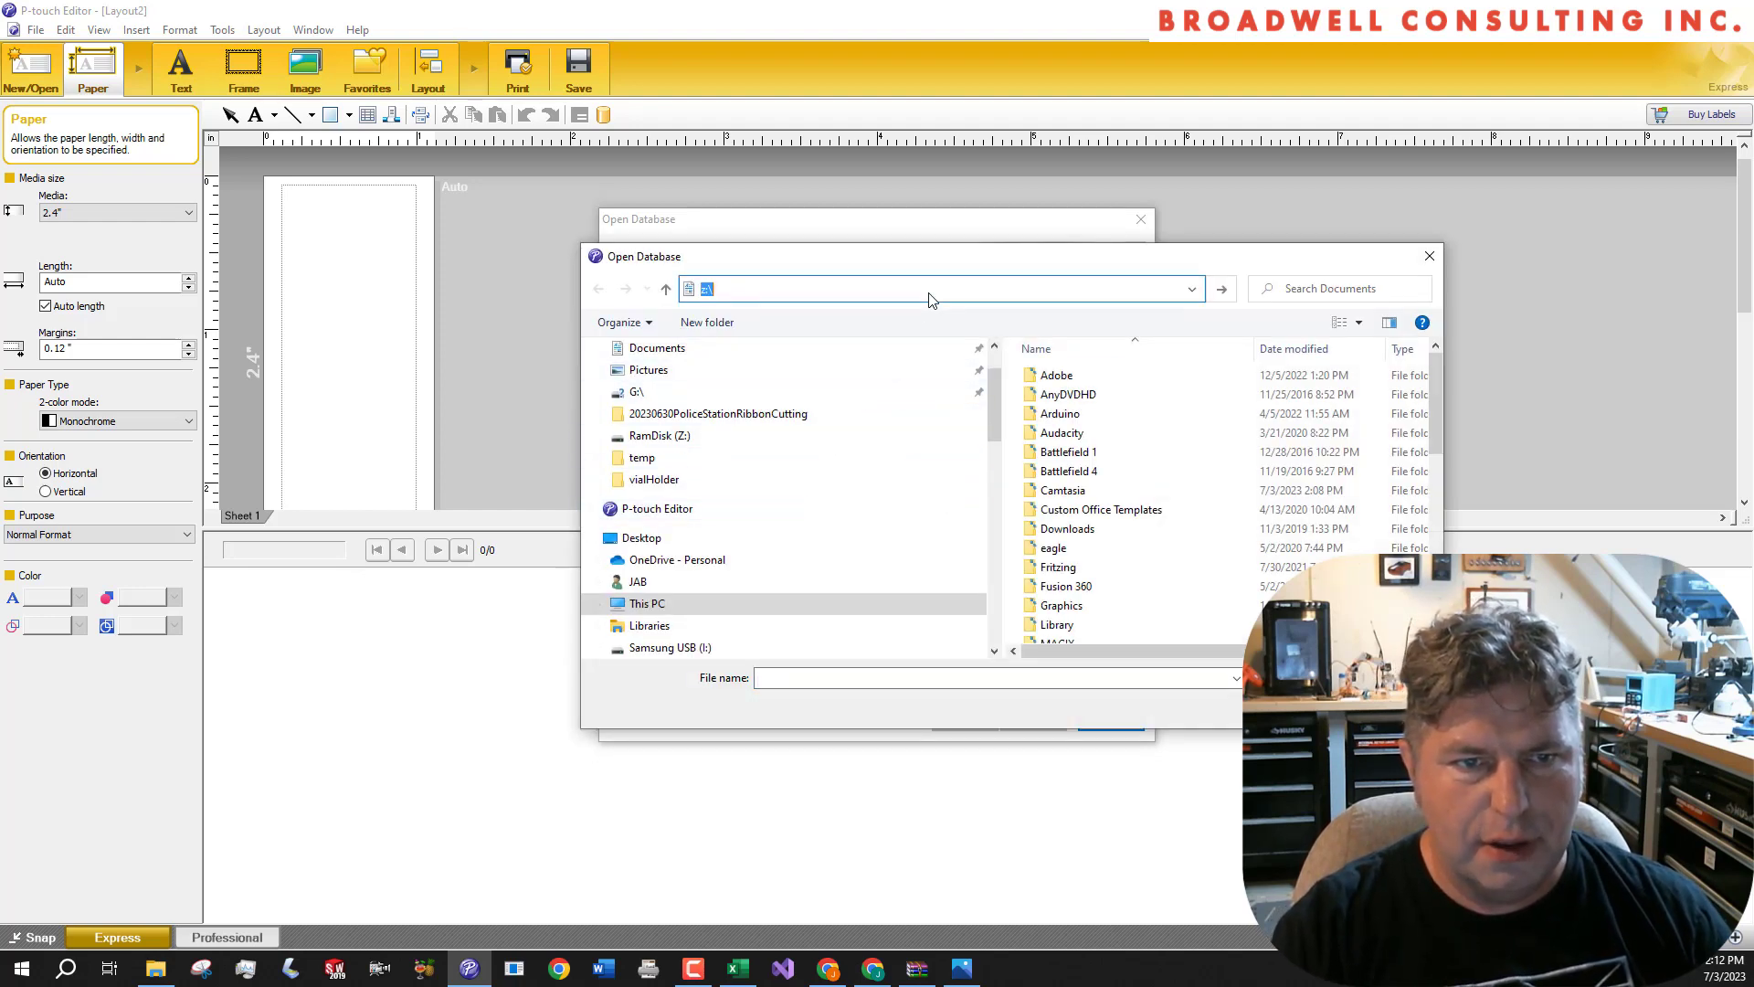
key(Return)
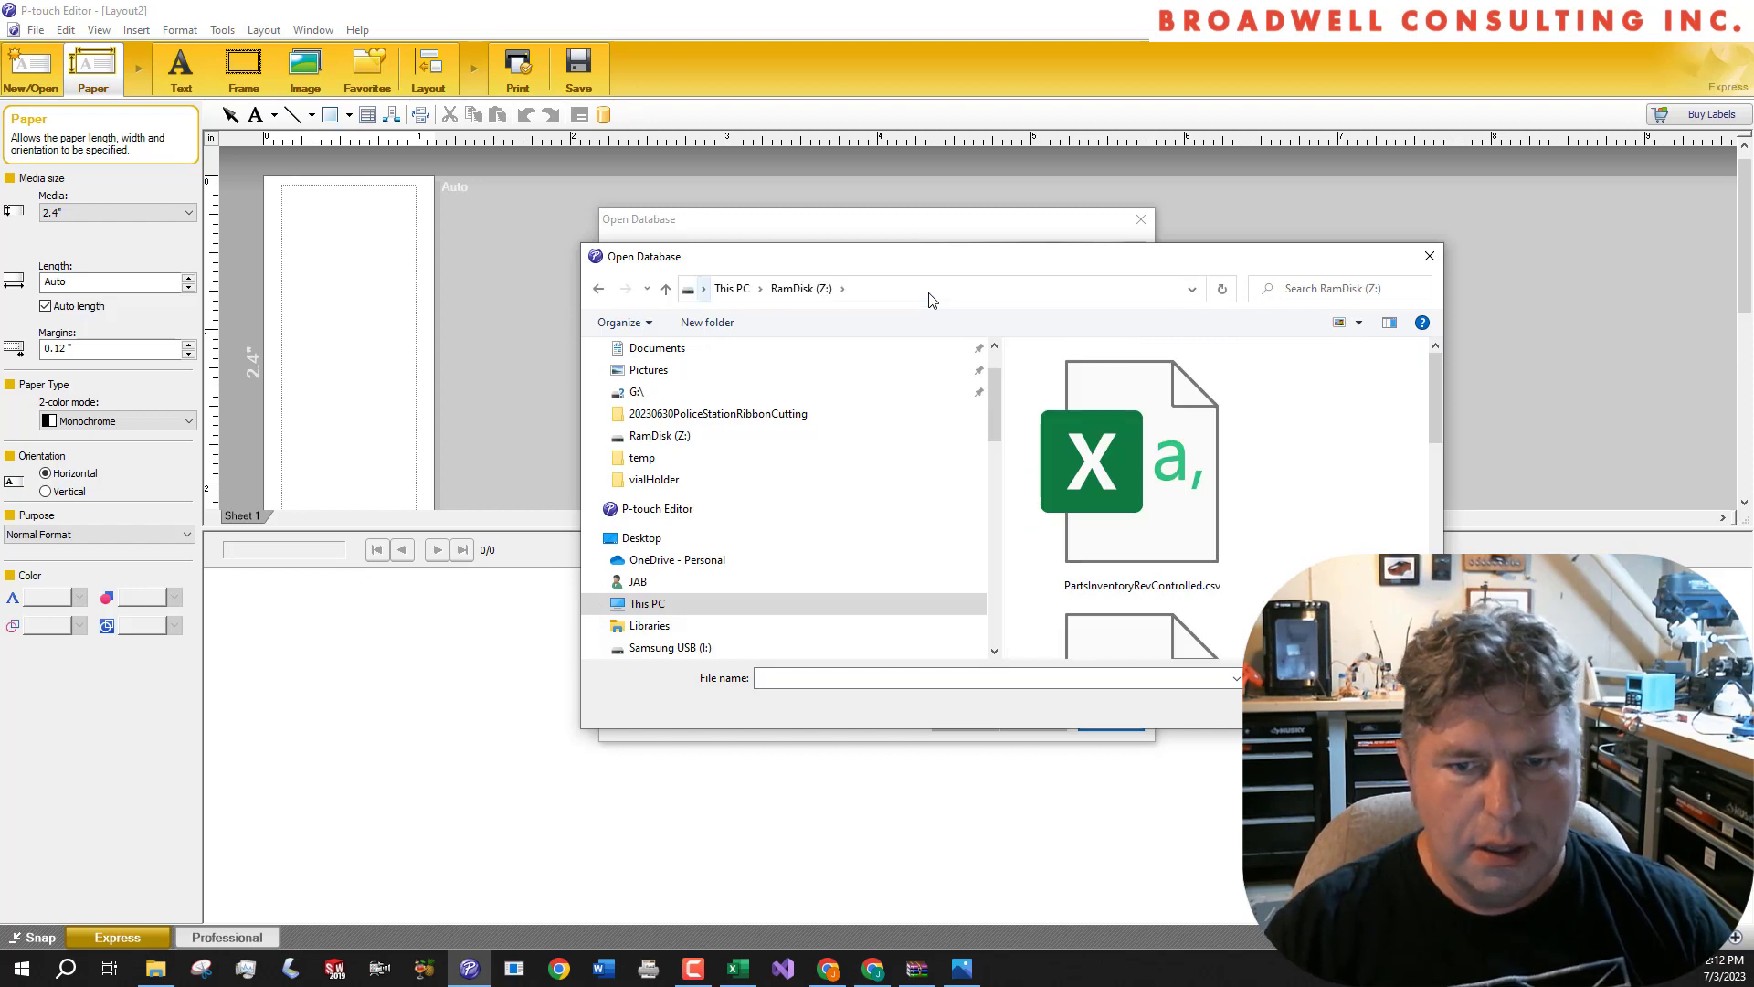
double_click(1144, 436)
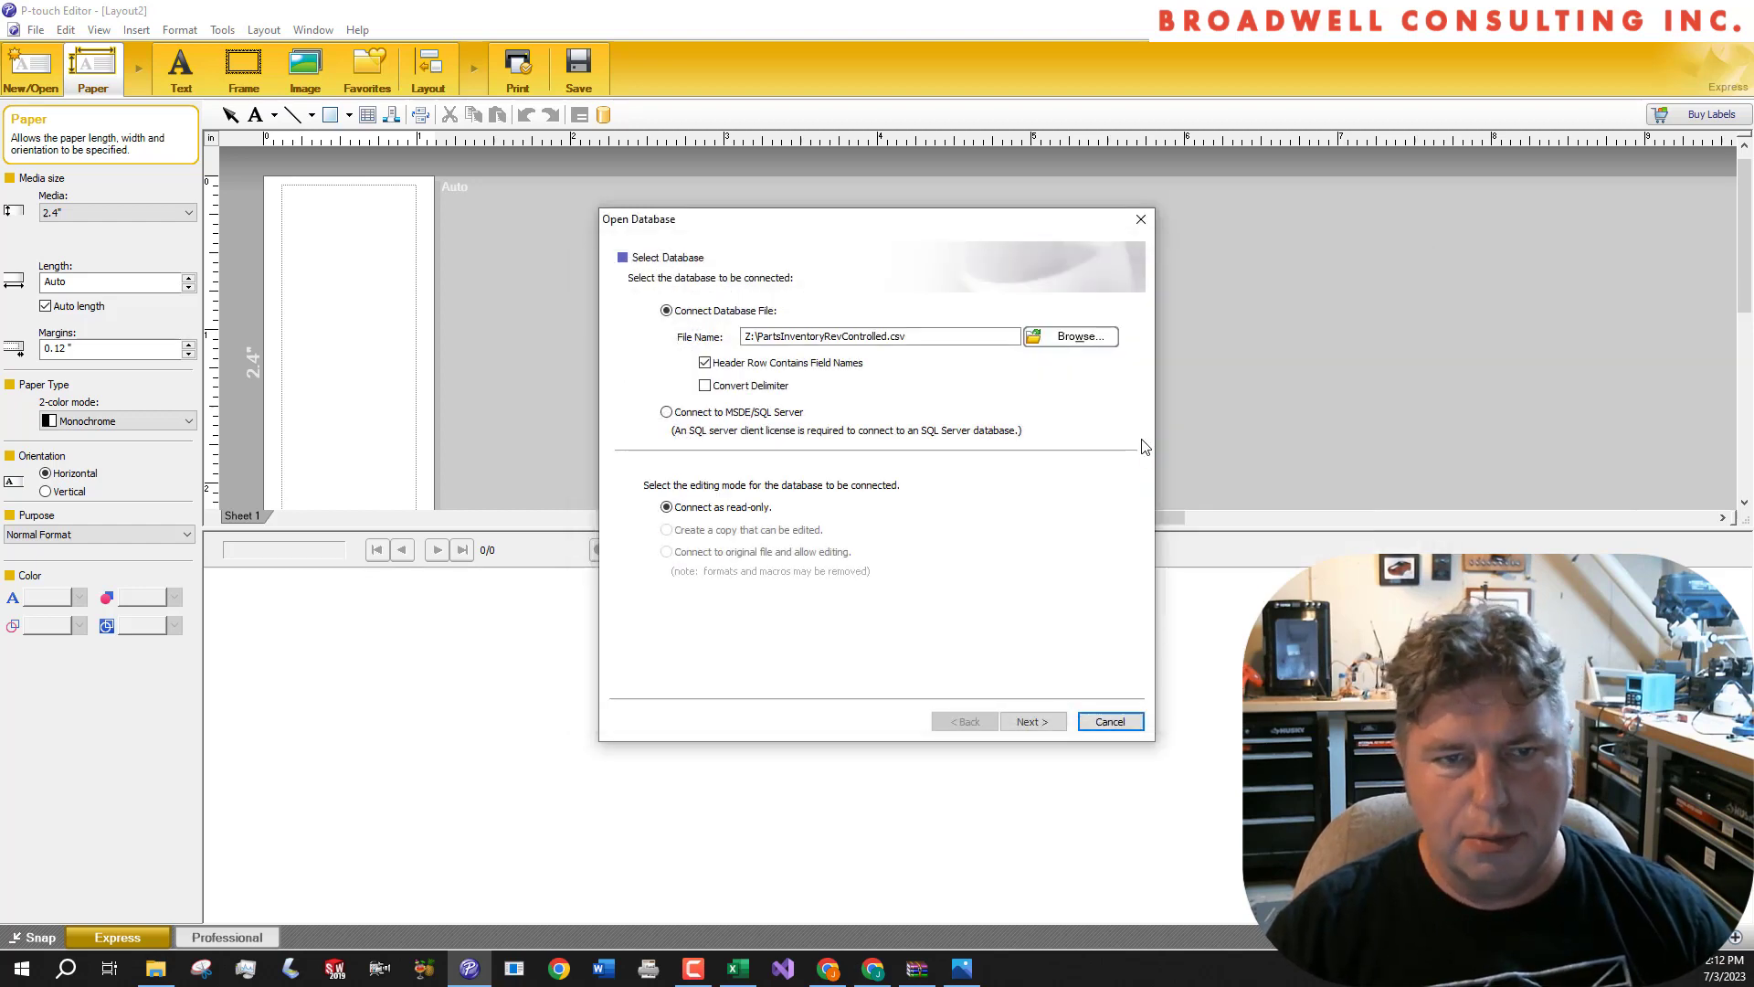
Get past the Jet database engine error and load the 252 part records
click(1031, 721)
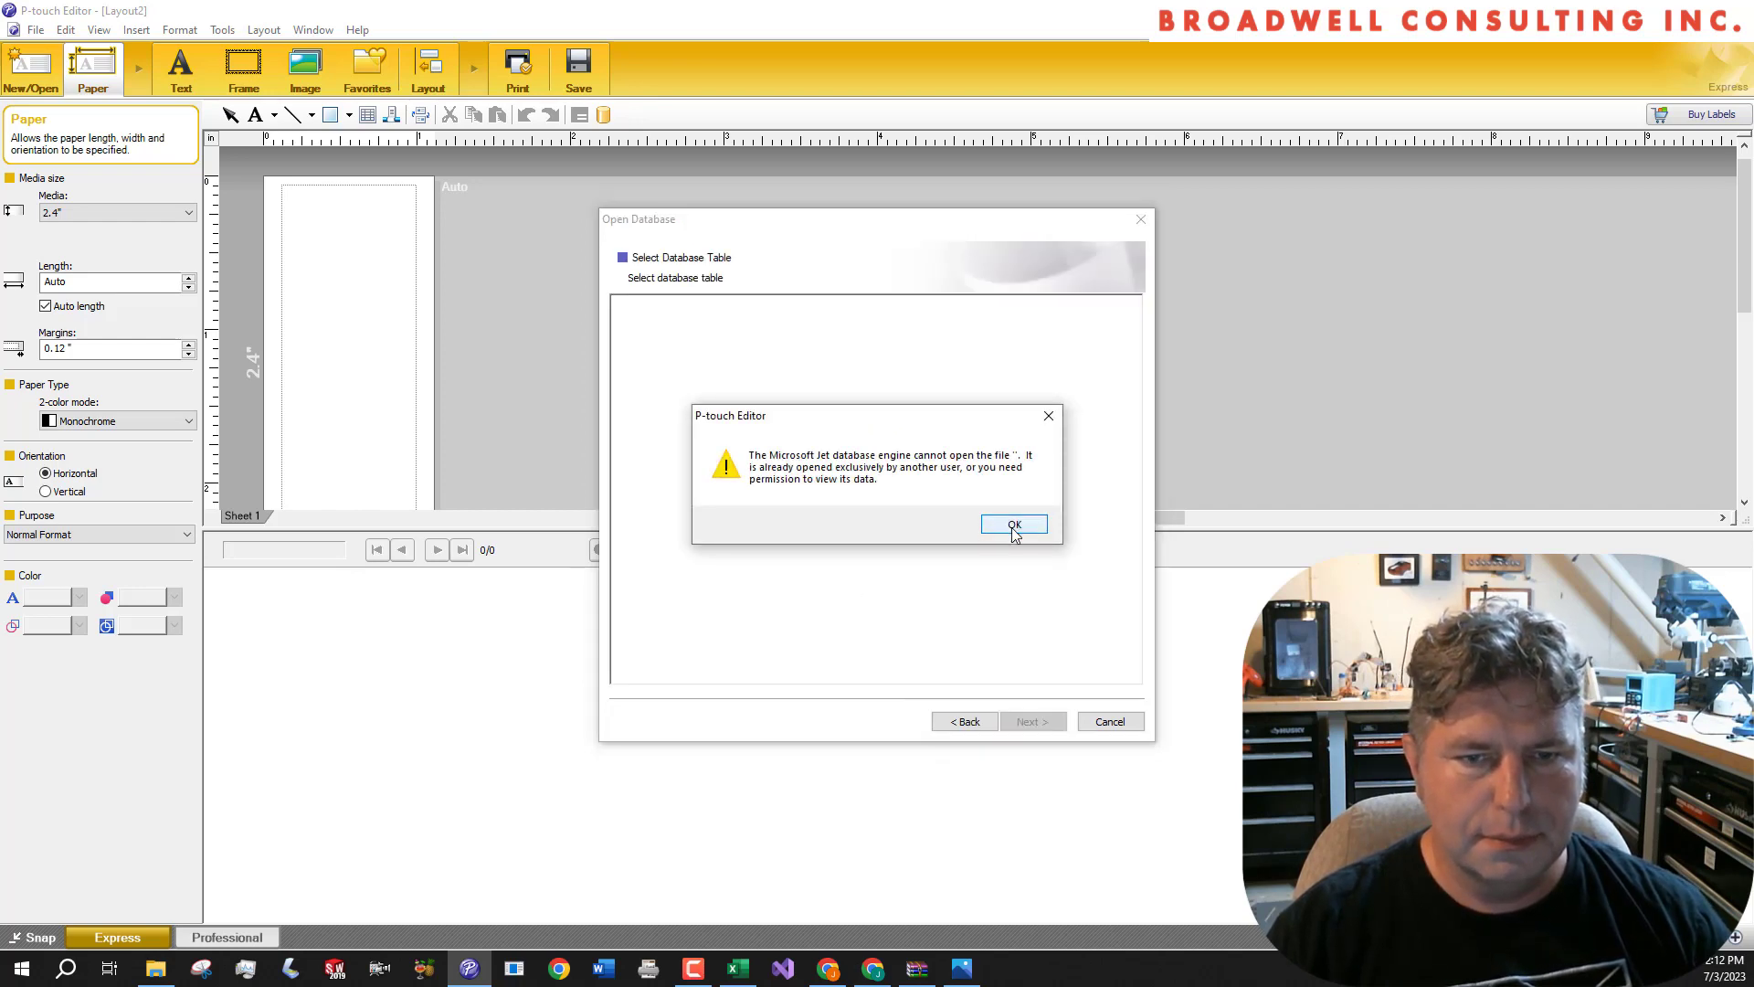
click(736, 967)
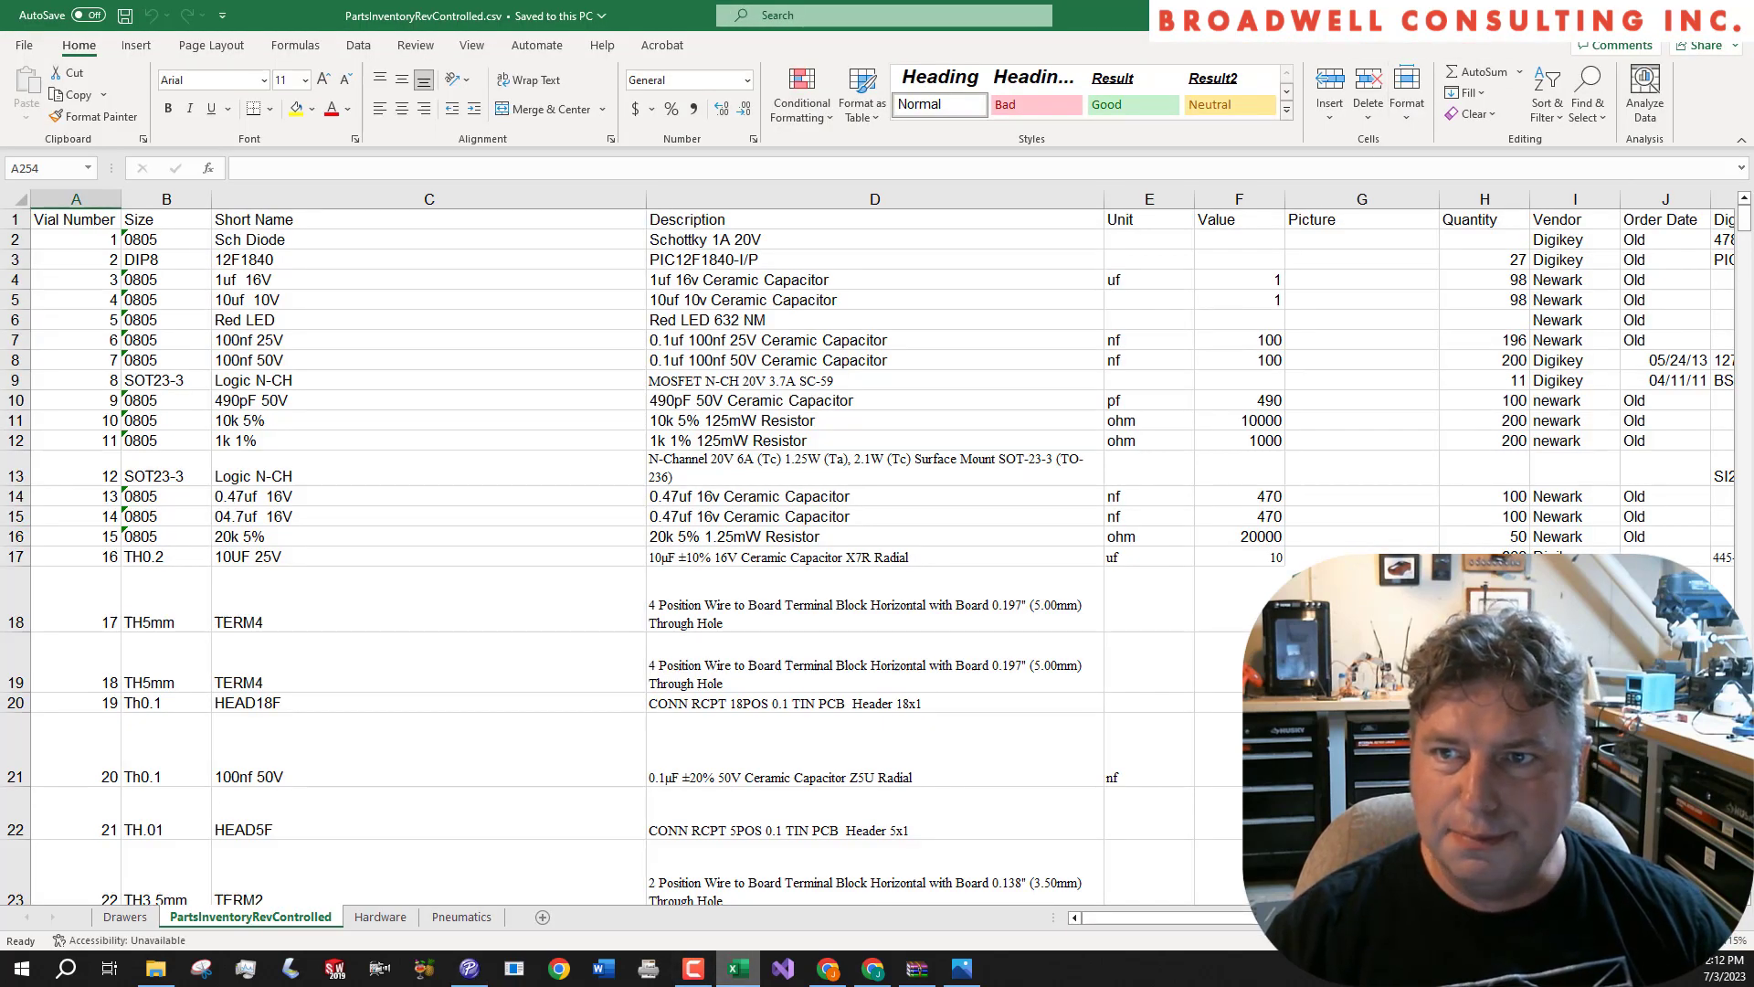
click(737, 968)
click(1014, 524)
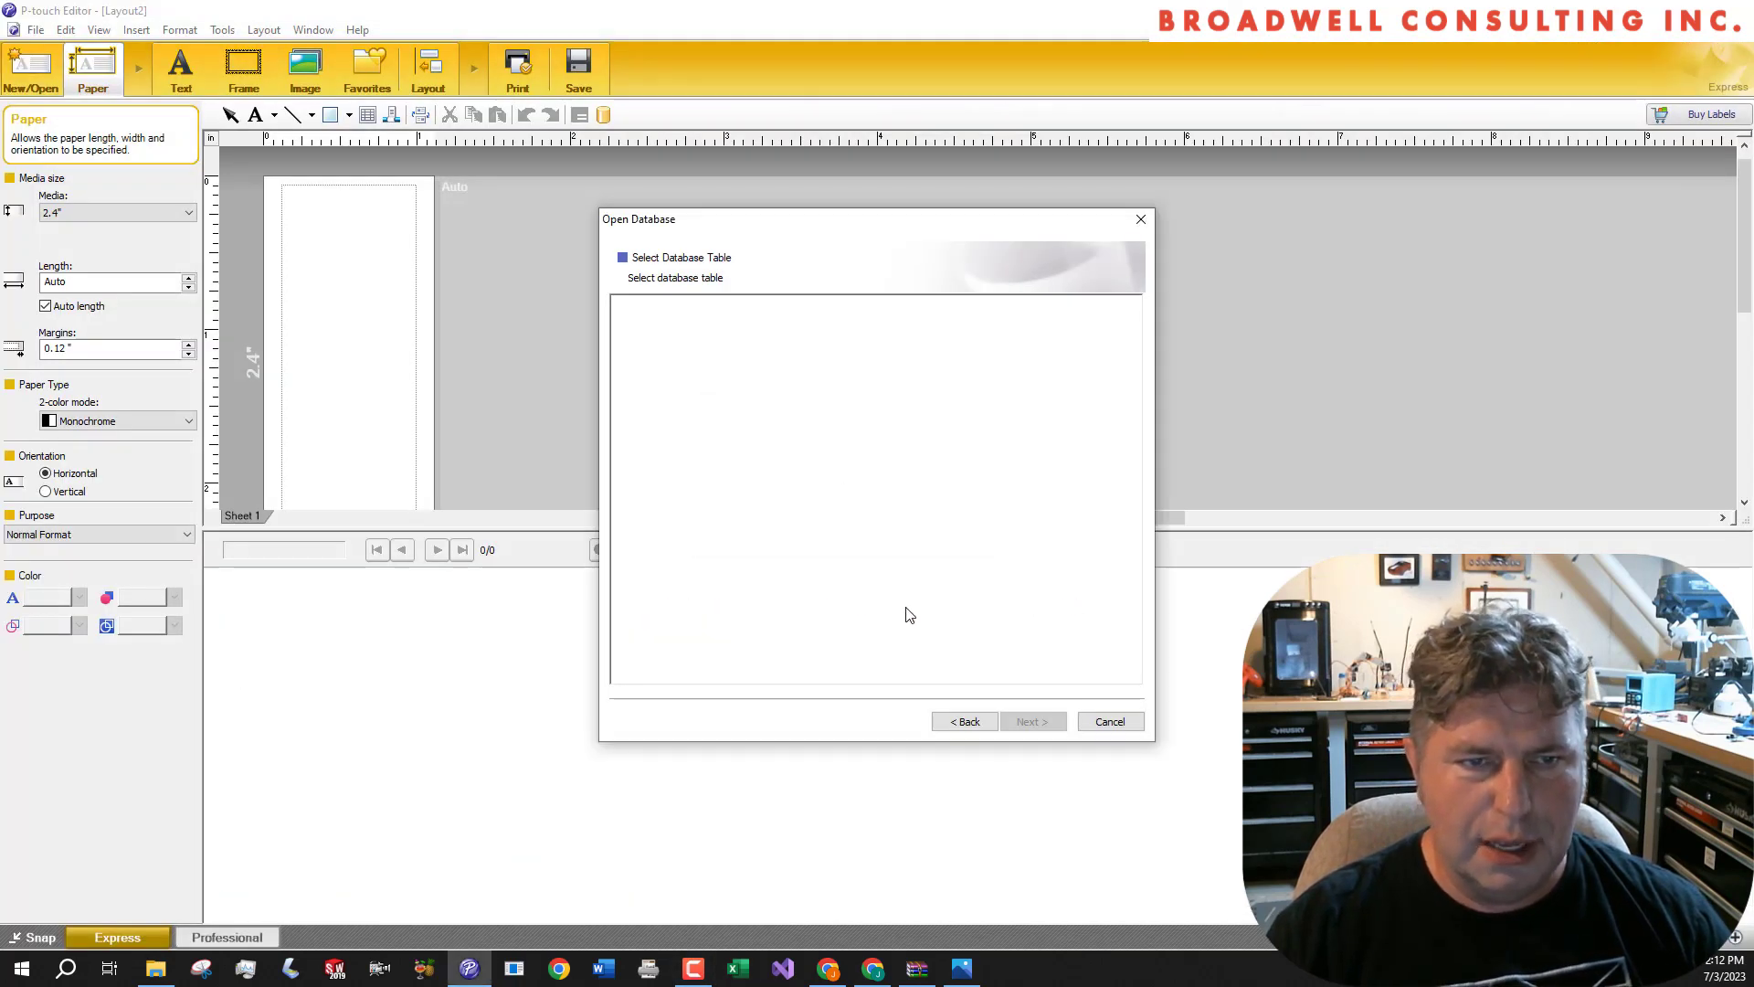
click(969, 720)
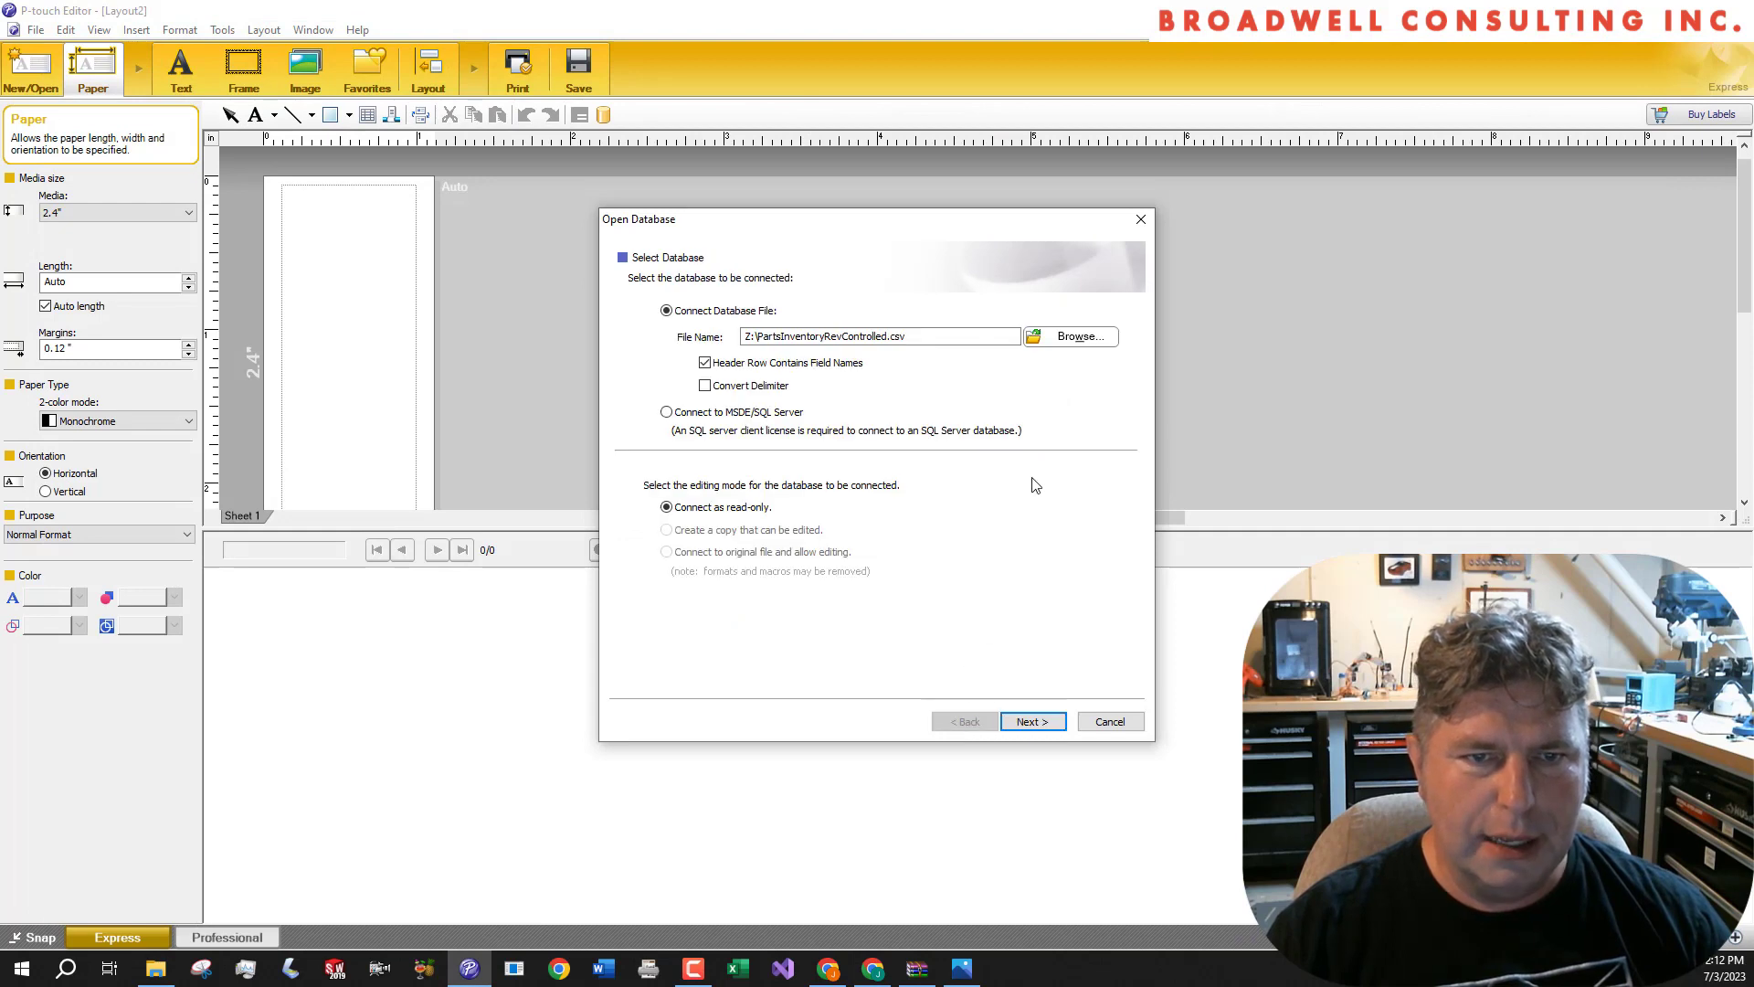
click(1031, 722)
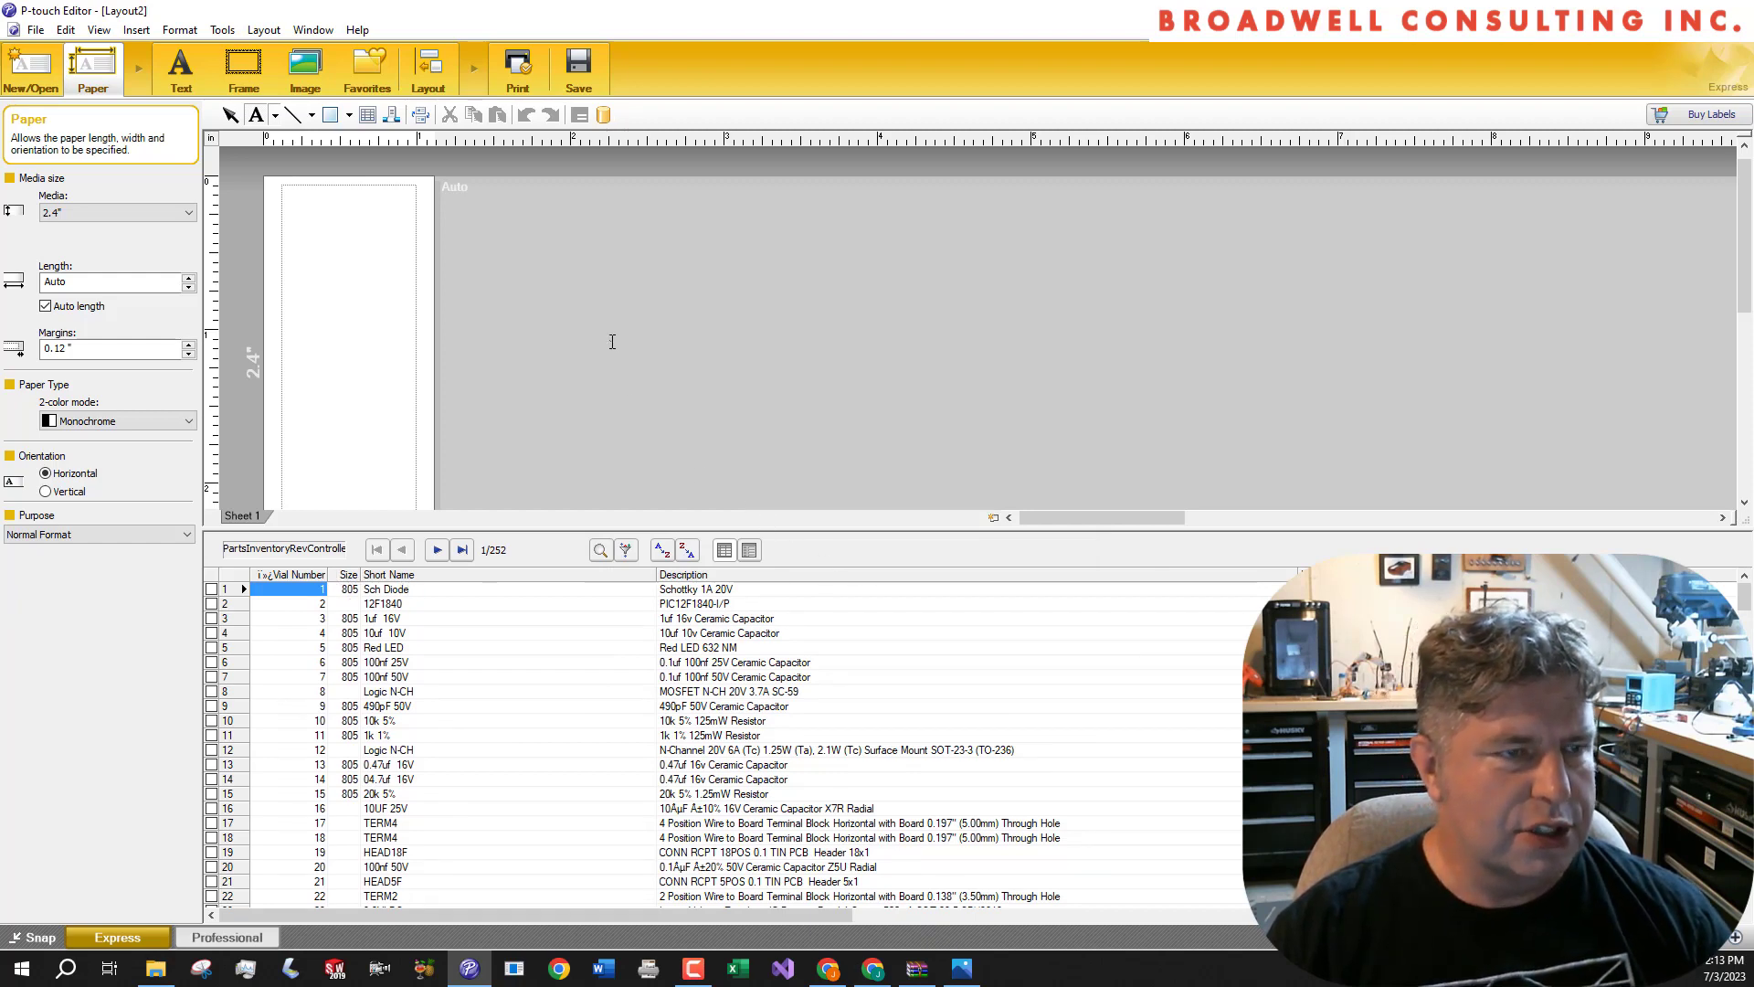
Switch the label media from 2.4" tape to the round 0.94" Dia label
click(194, 212)
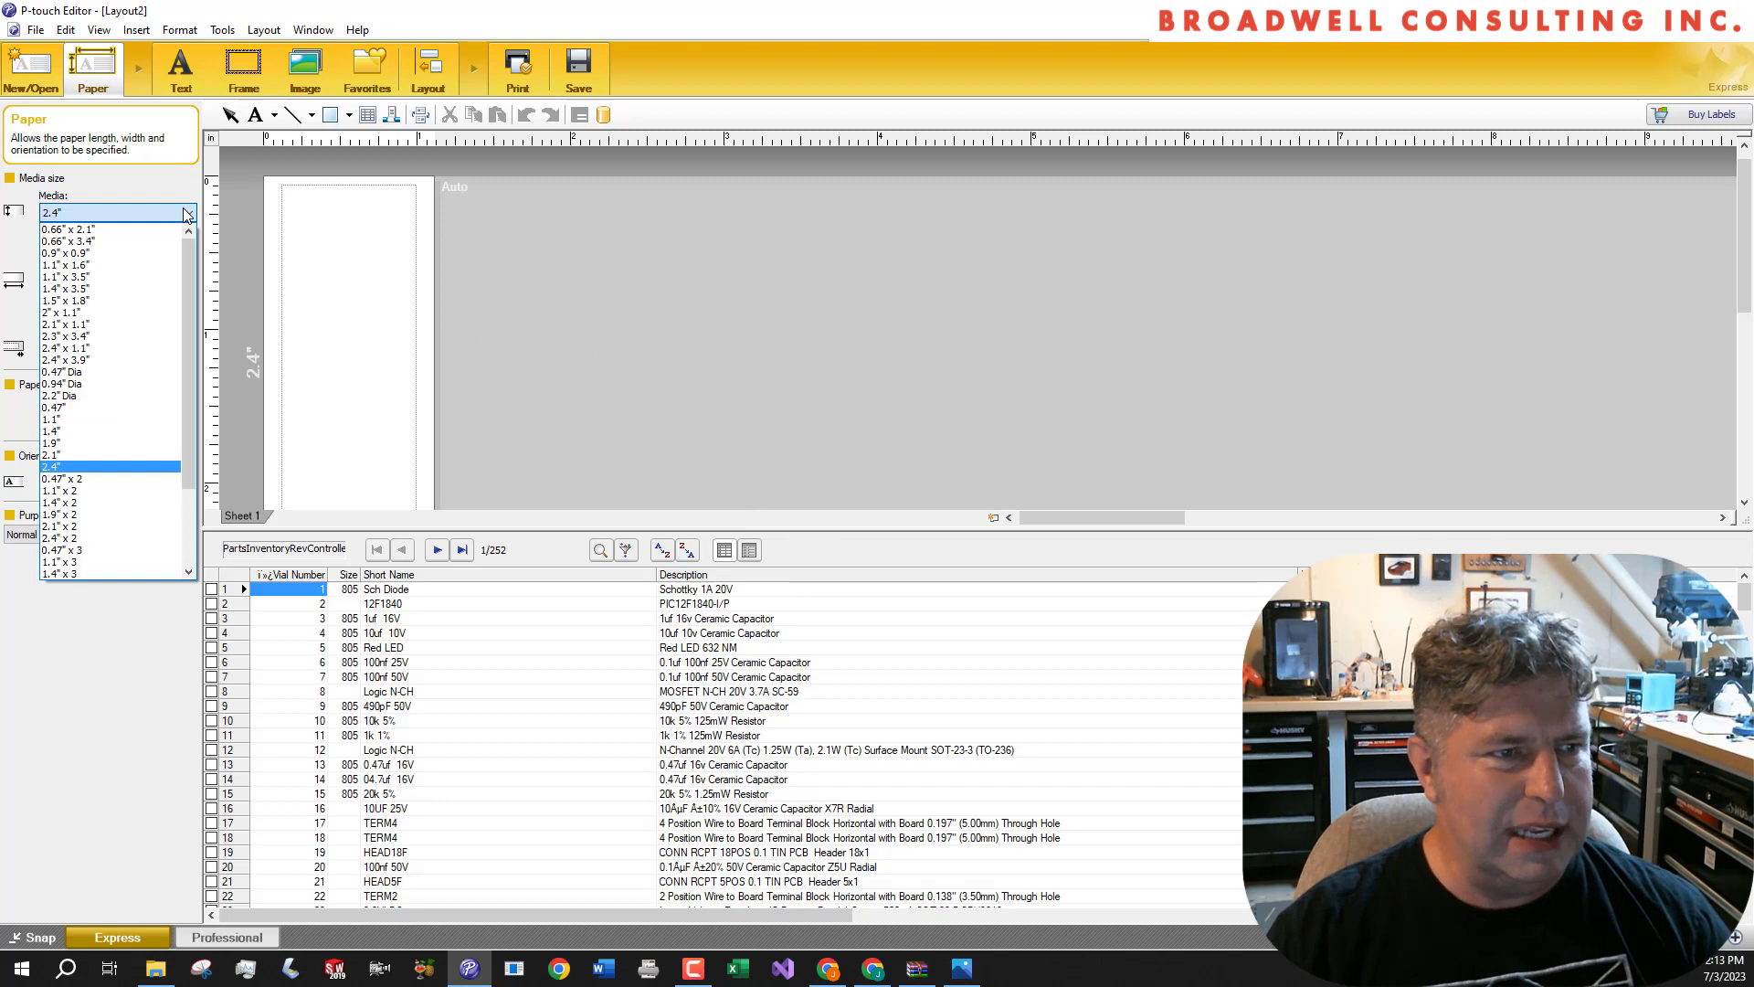
click(119, 391)
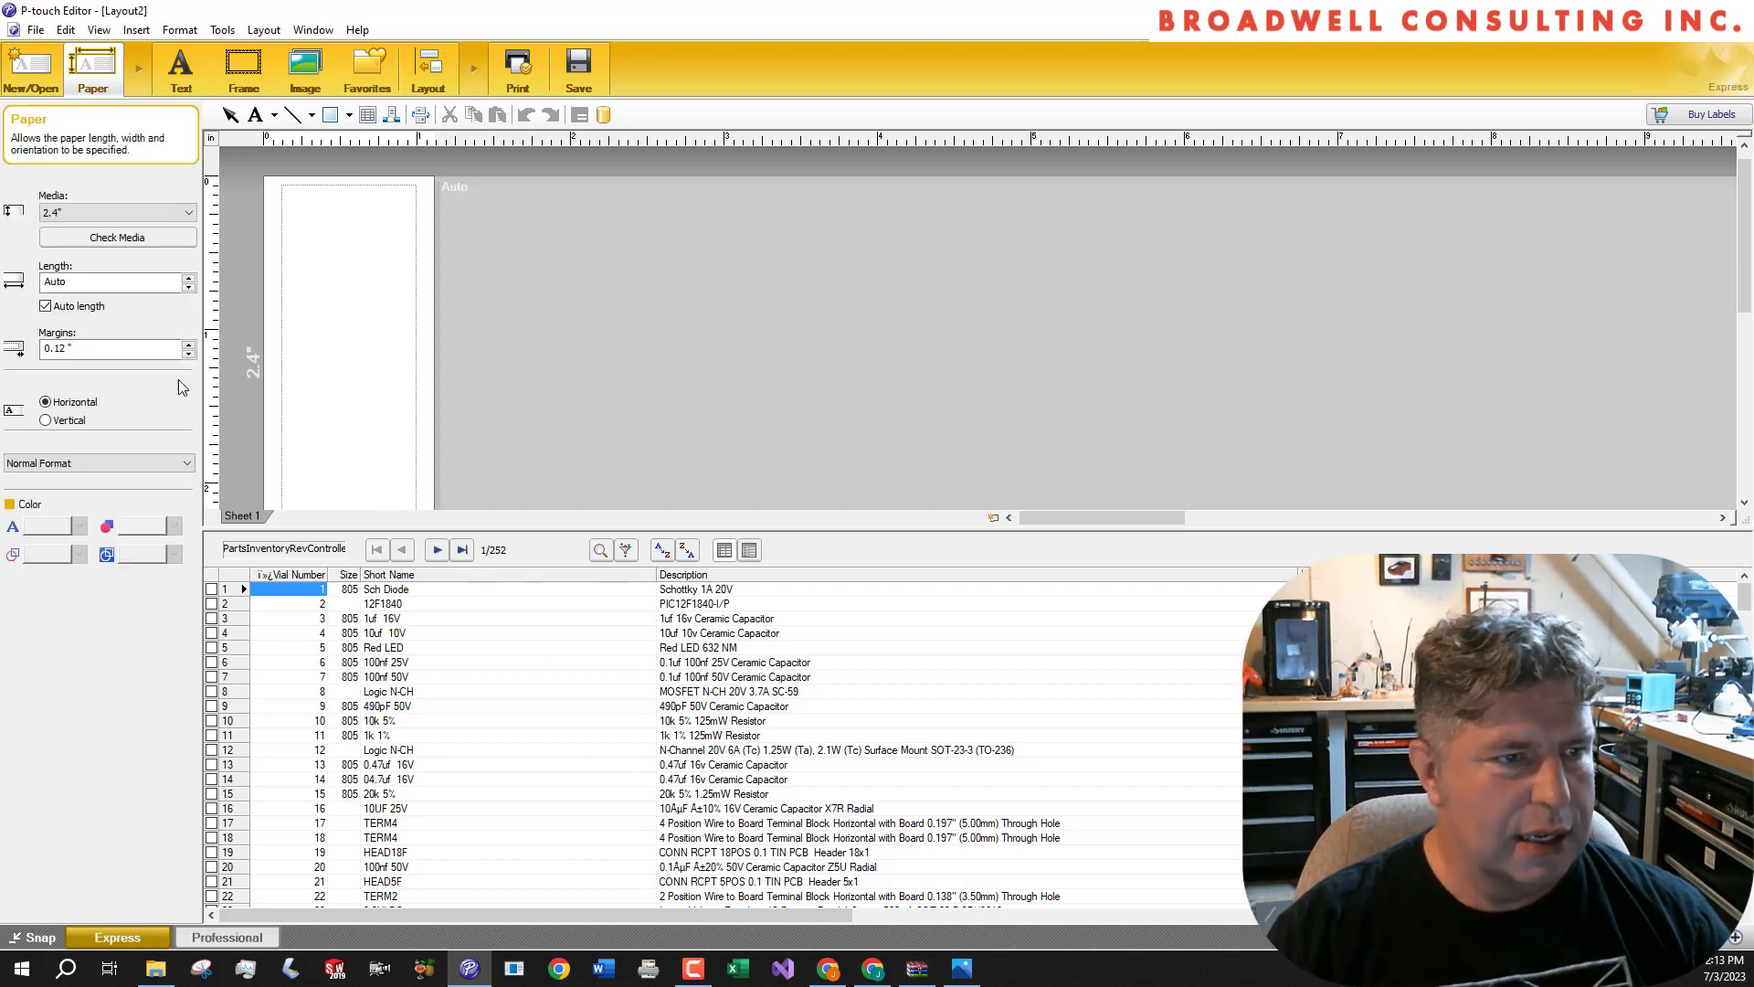
click(117, 236)
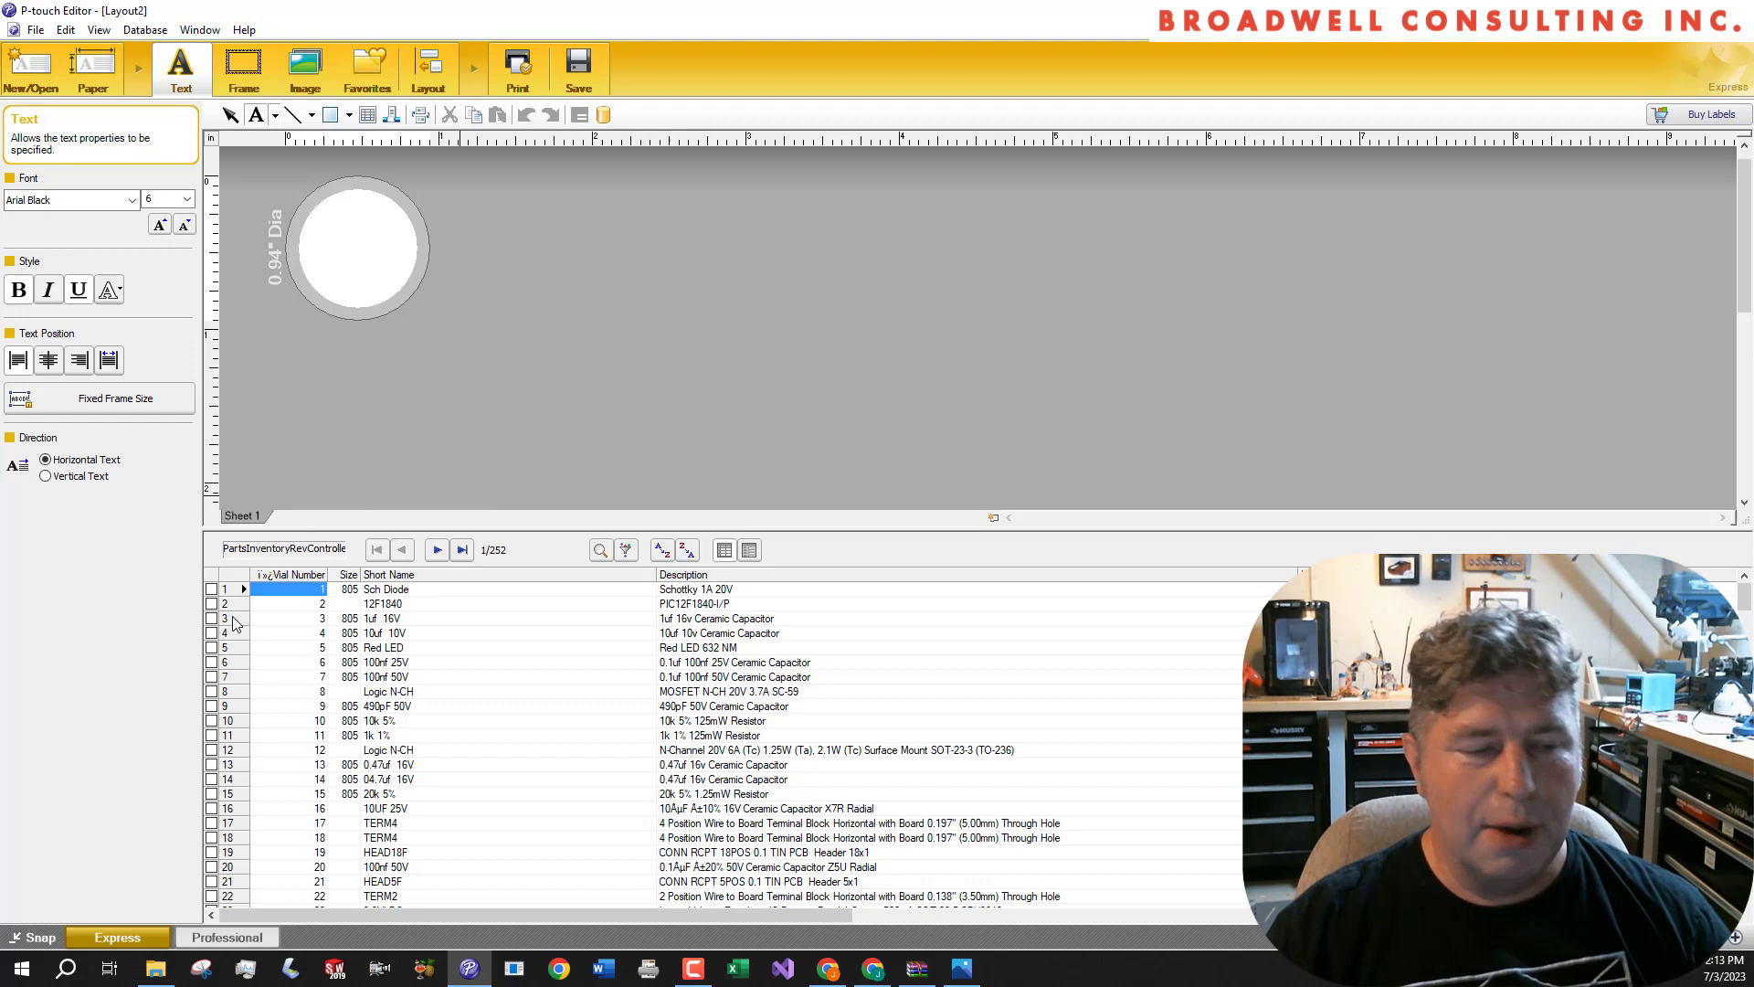
Merge the Vial Number field as text and place it in the circle's upper left
right_click(307, 626)
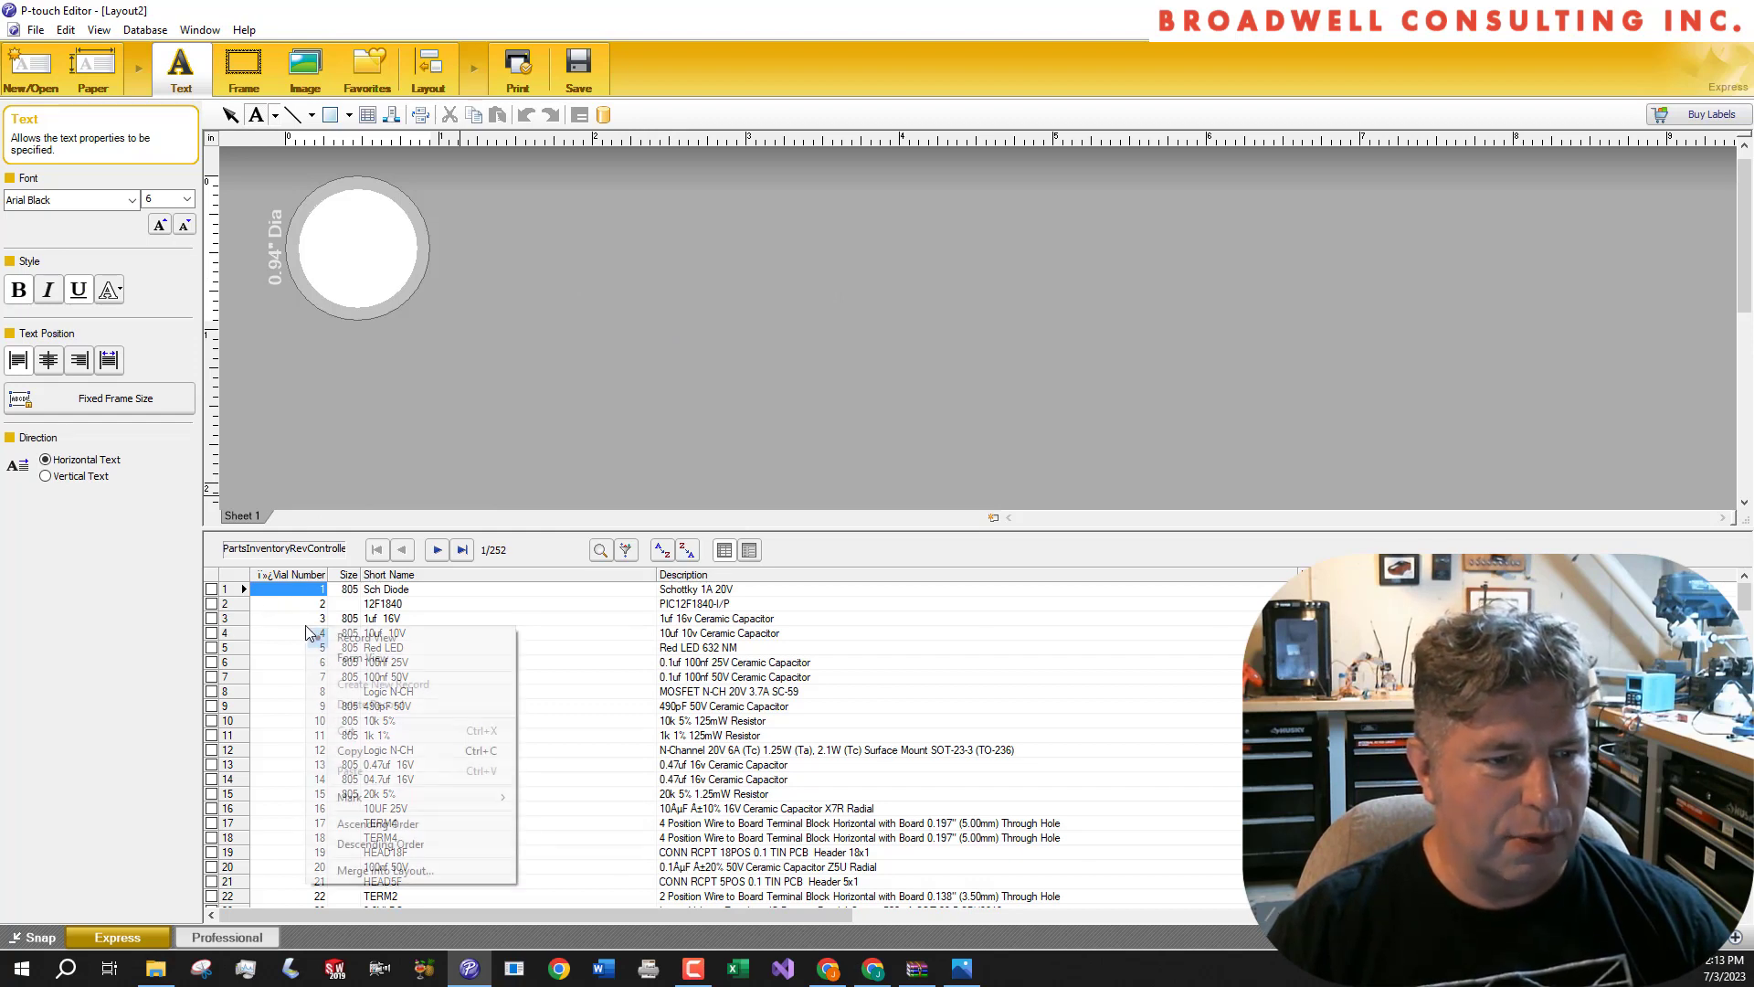
click(384, 870)
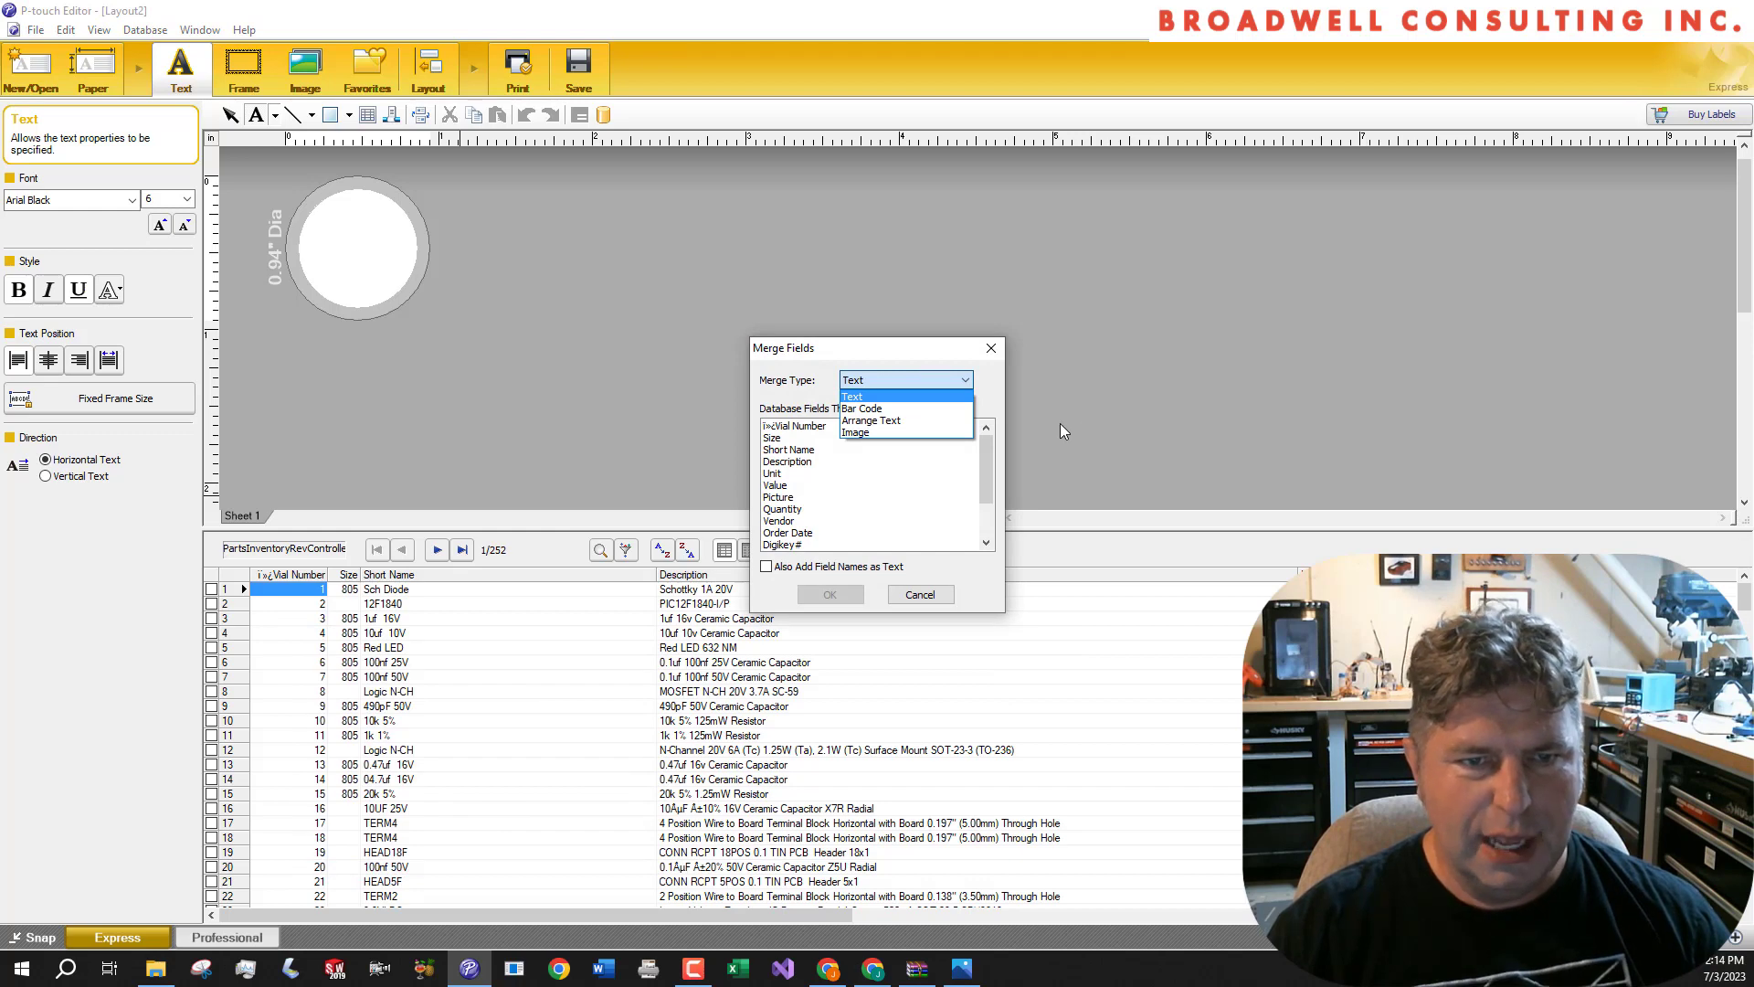
click(877, 399)
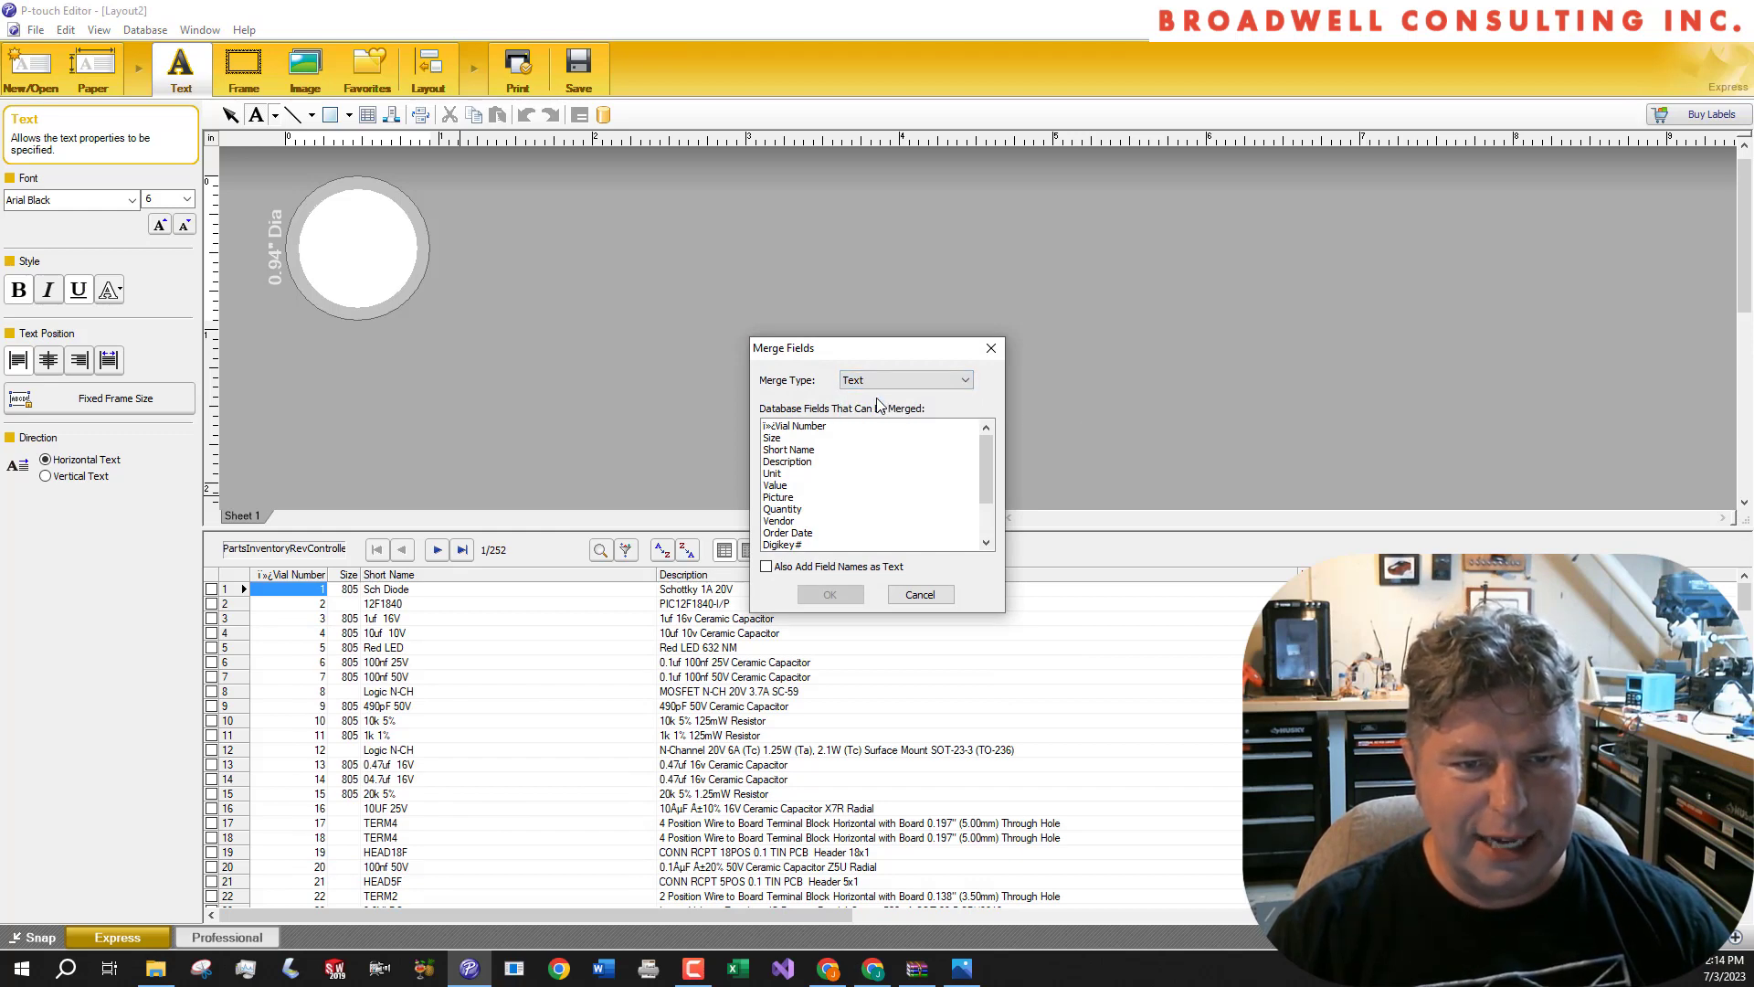
click(795, 426)
click(829, 595)
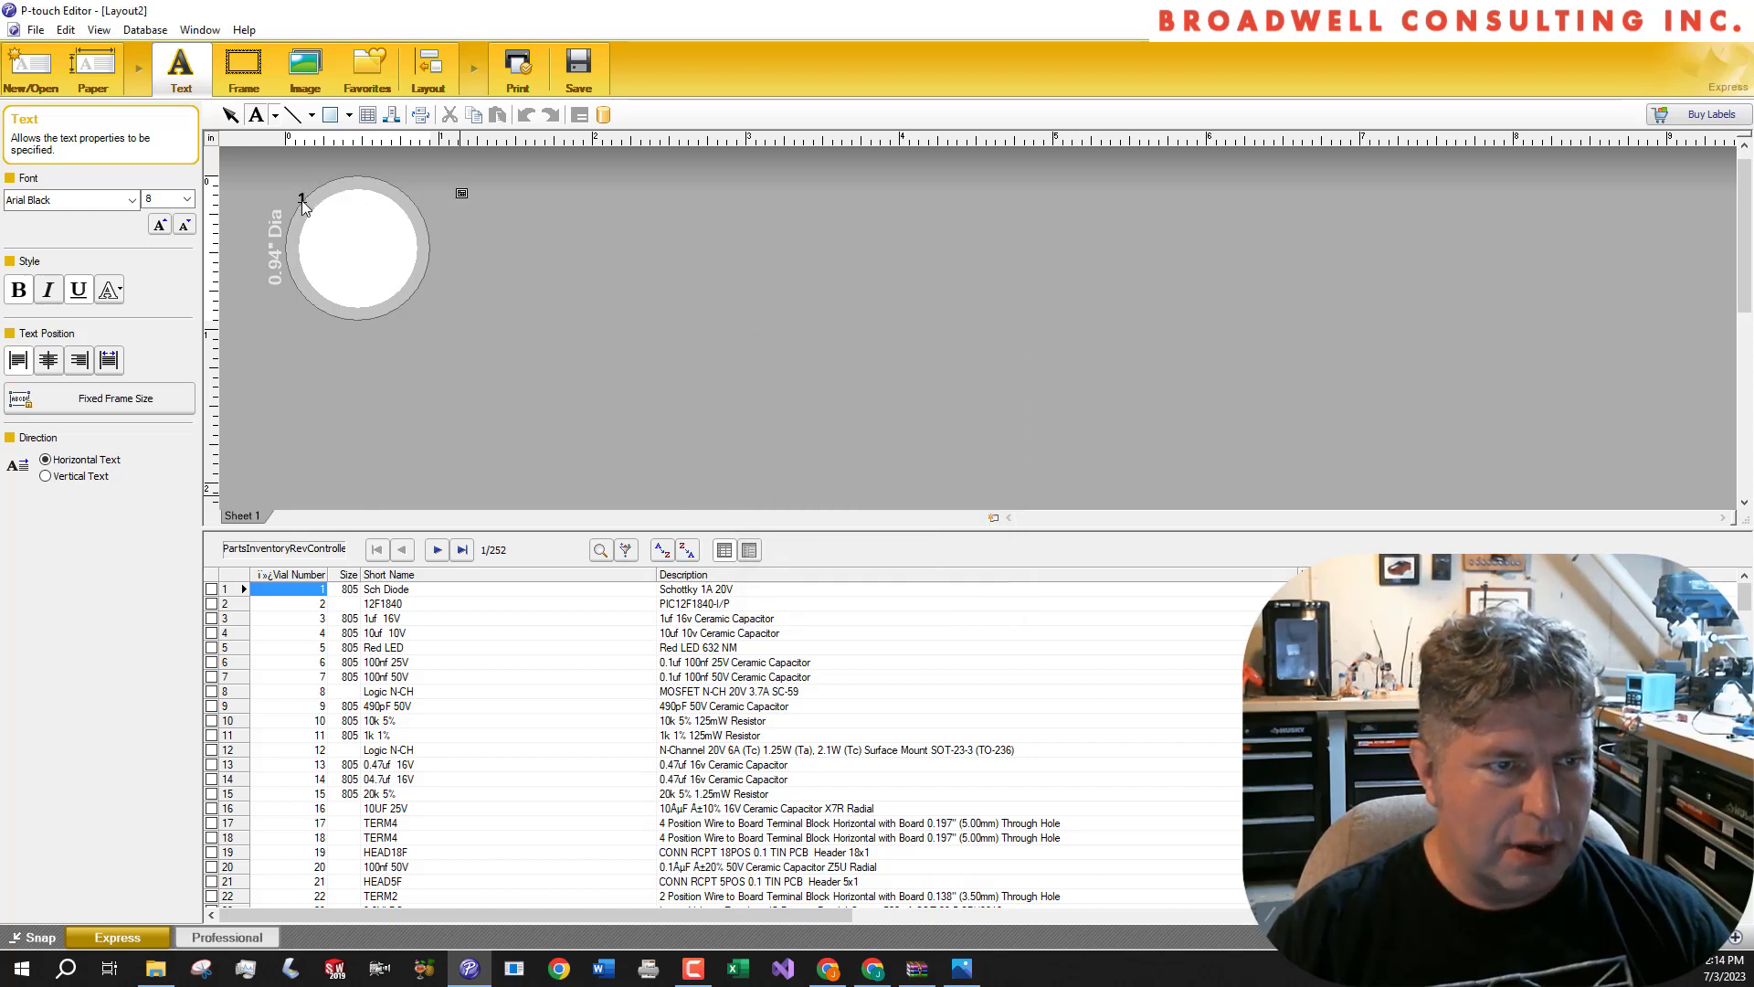
click(303, 194)
drag(303, 194, 339, 248)
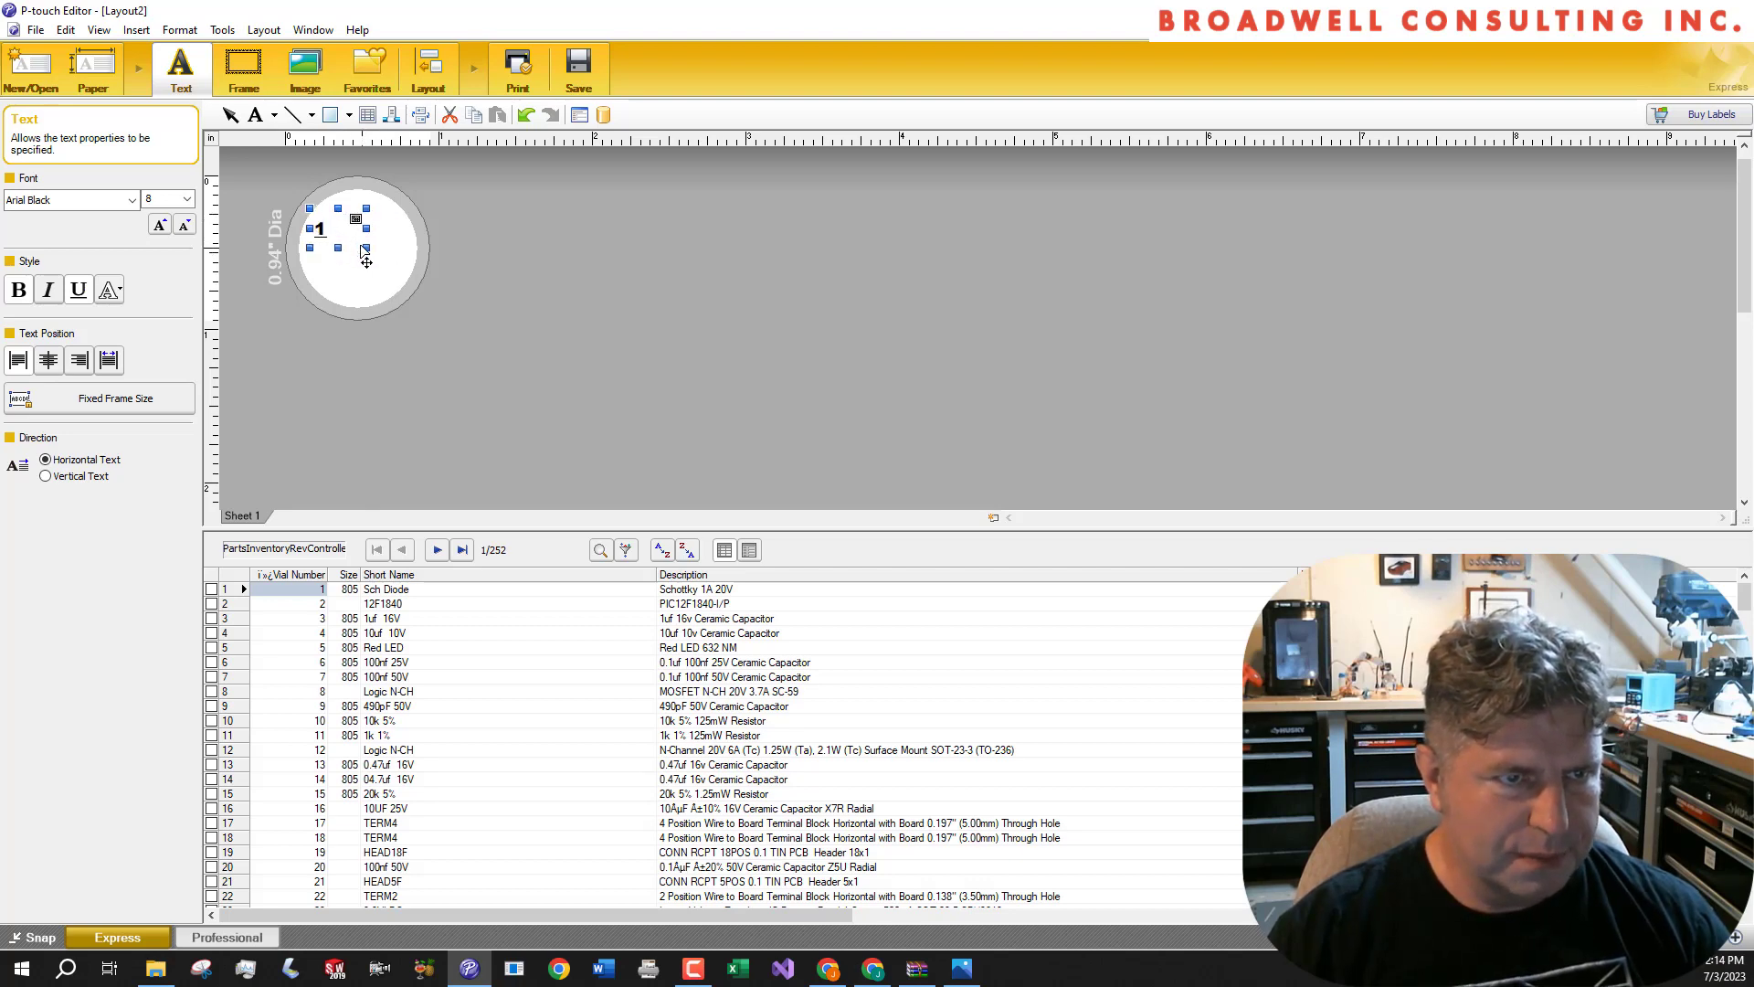
click(583, 462)
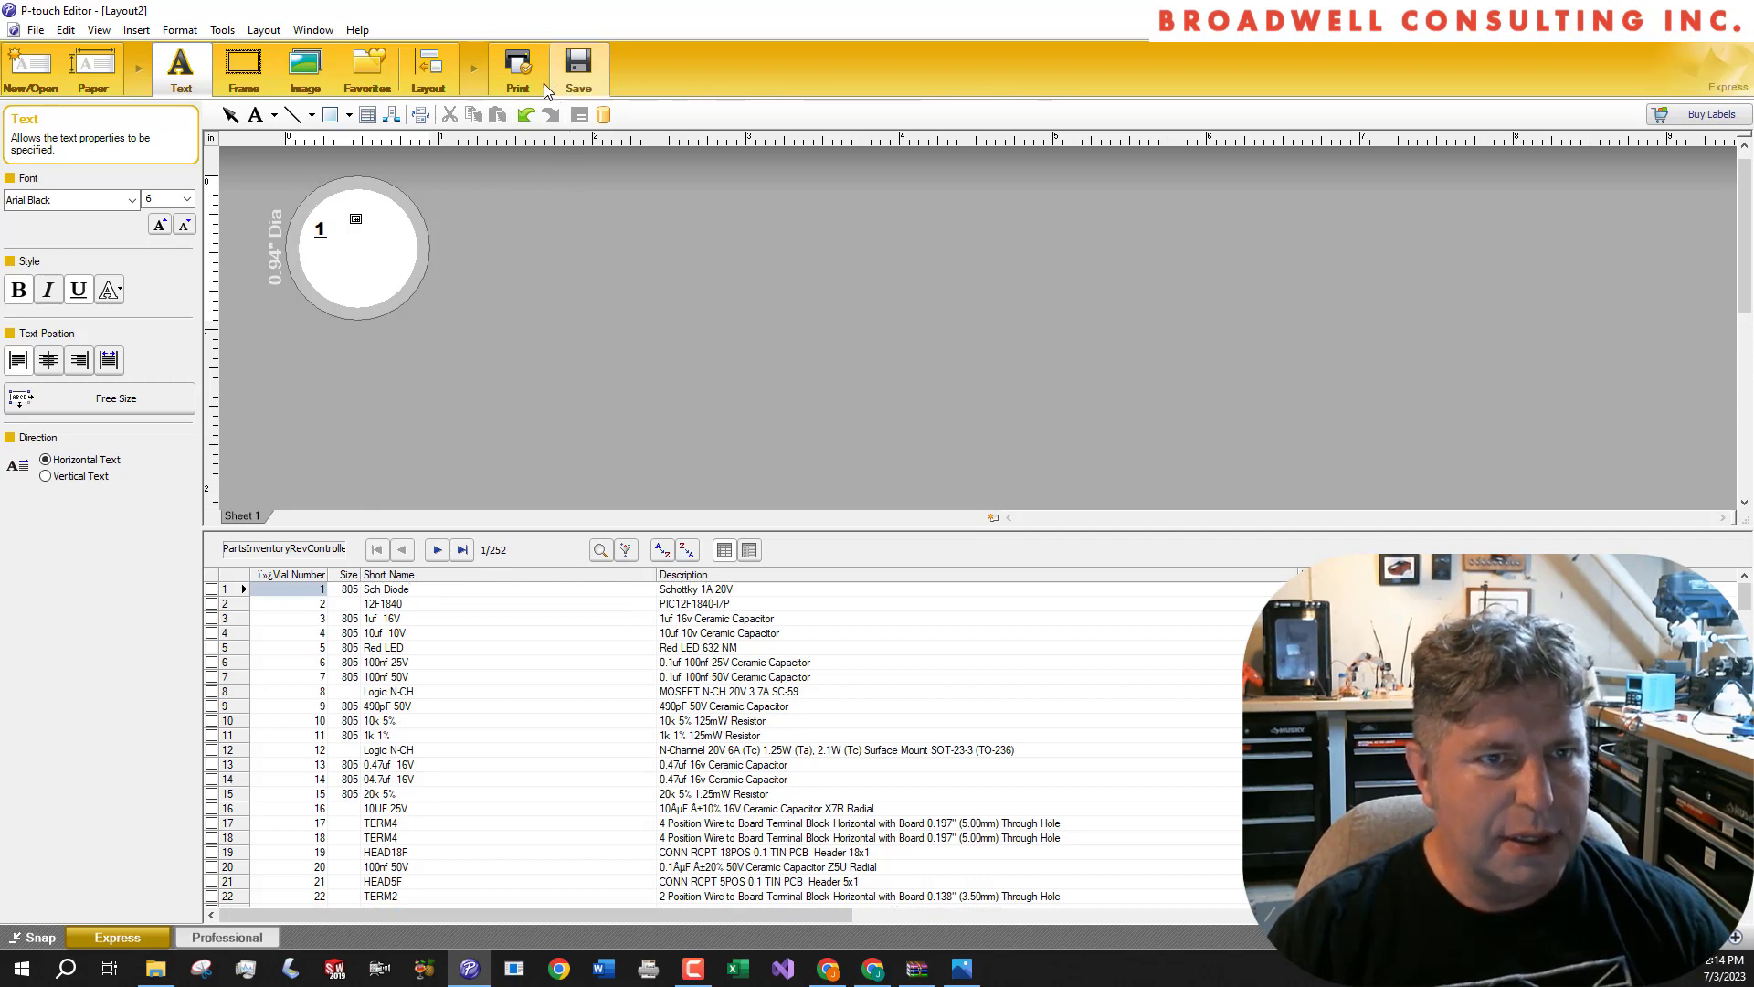
Merge the Size field and place 805 beside the vial number
right_click(308, 602)
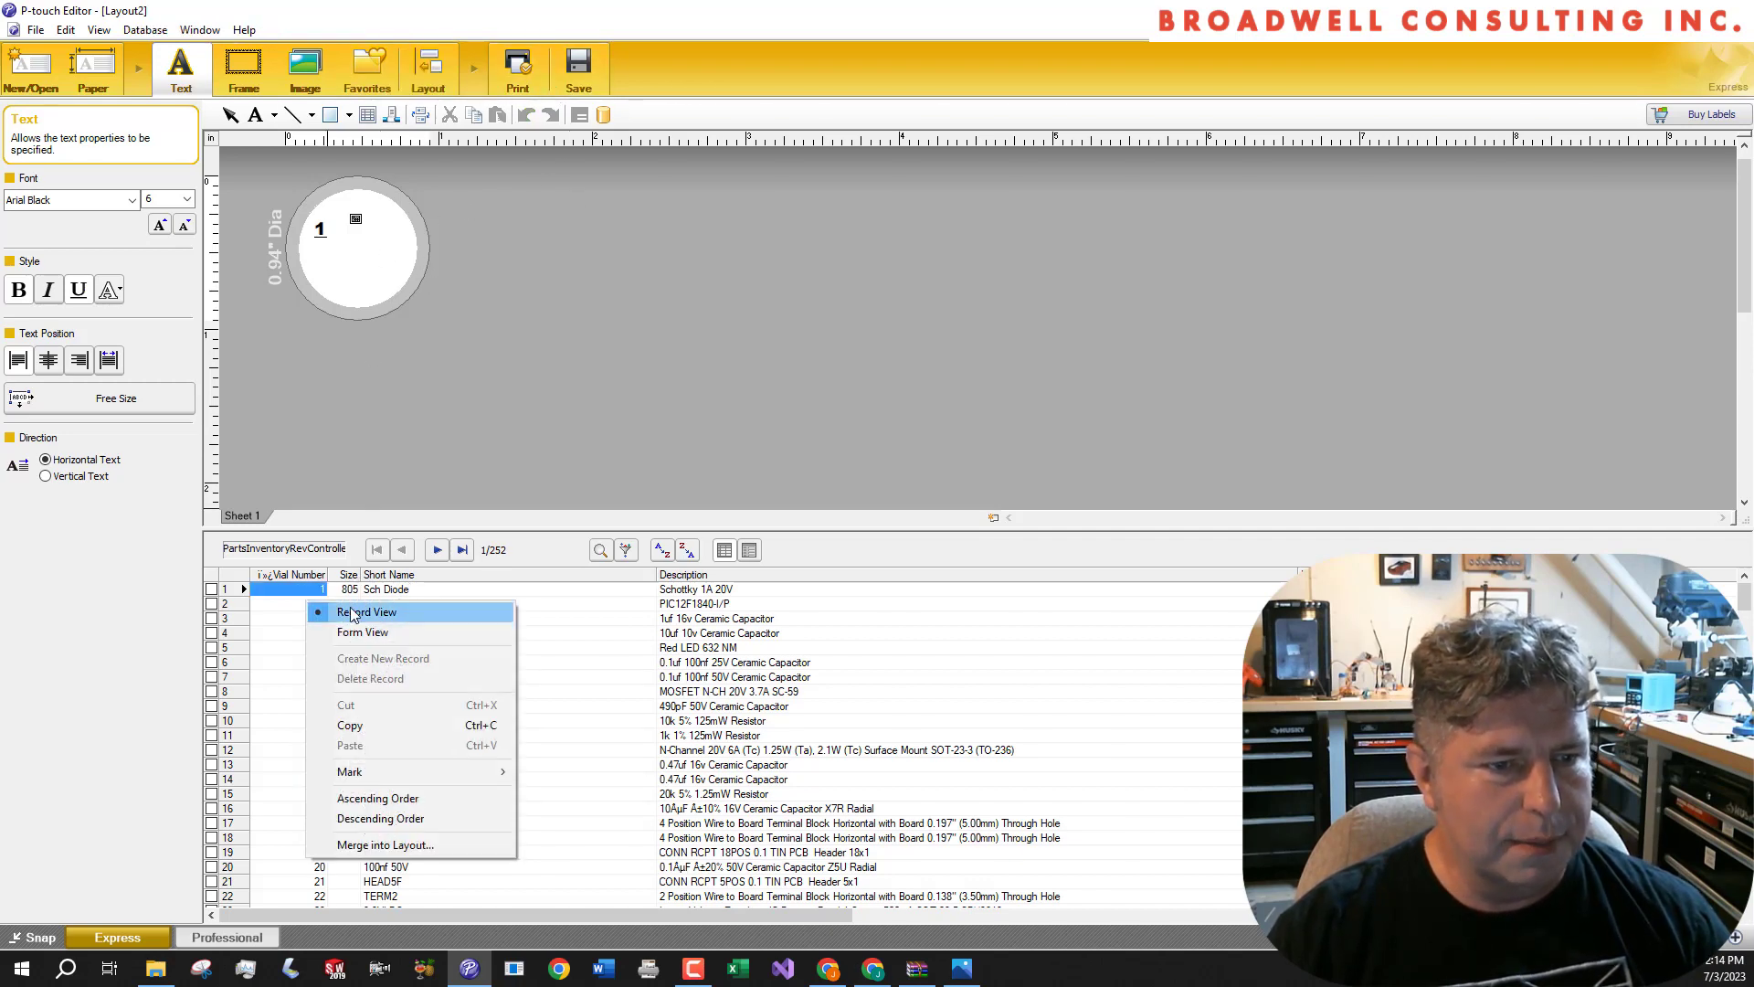
click(384, 844)
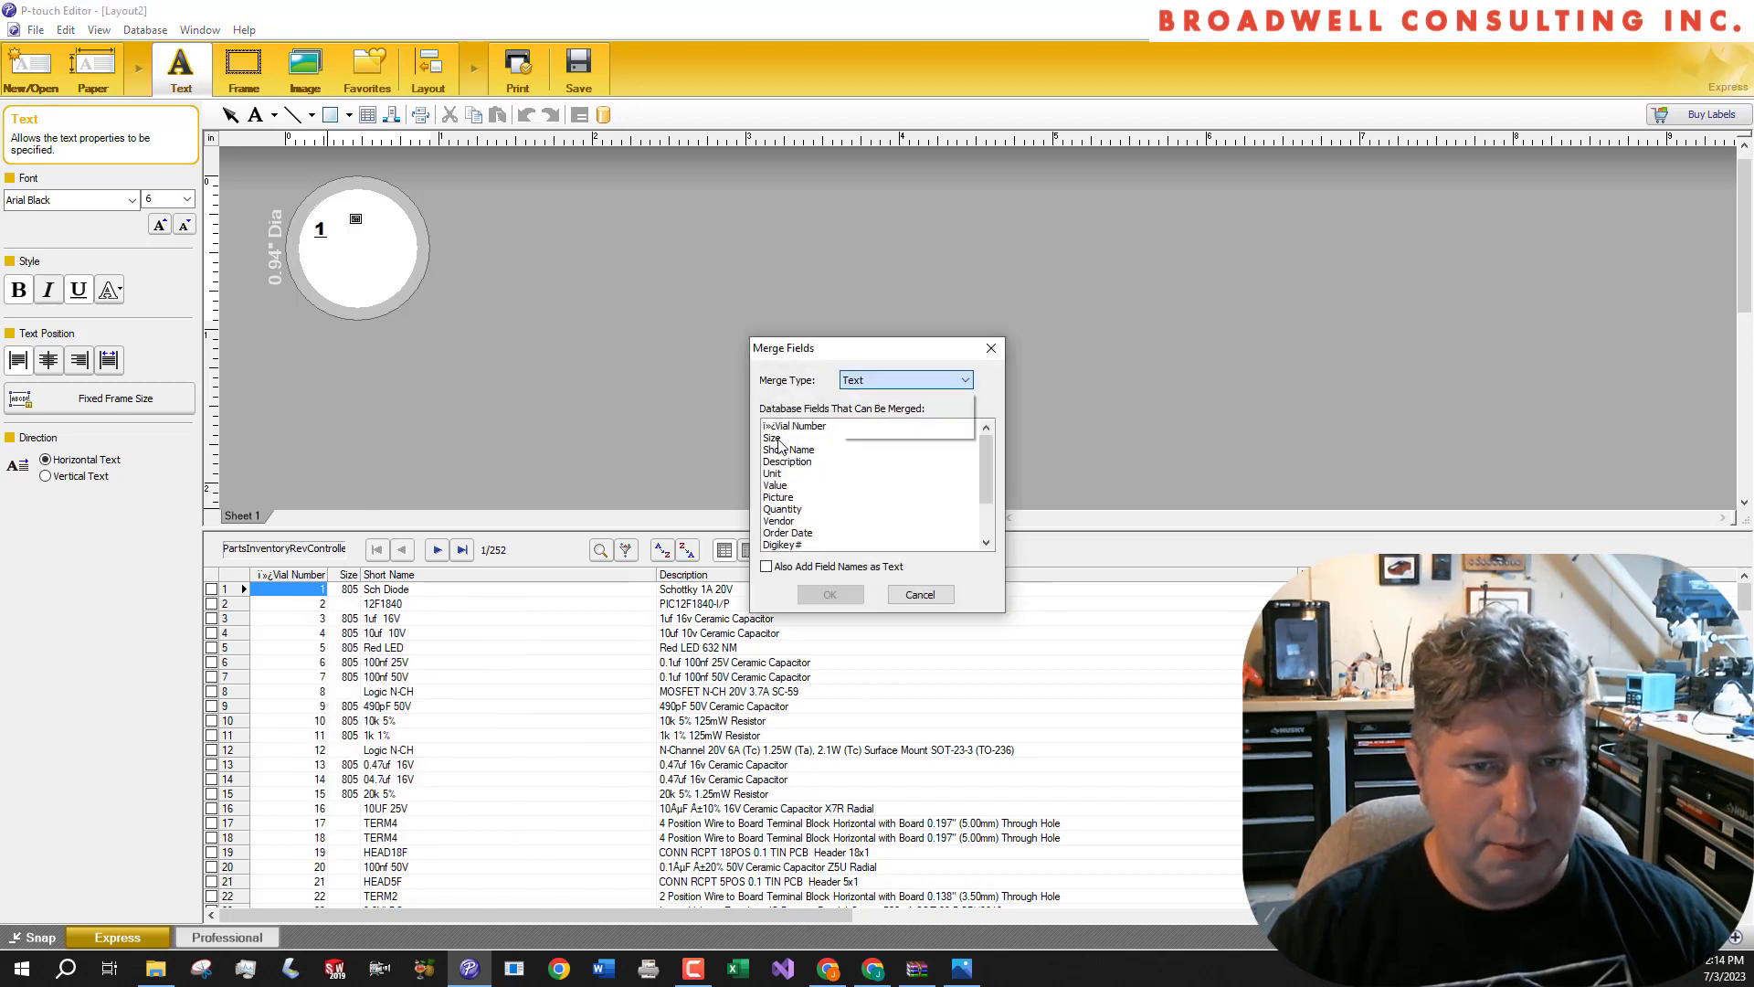
click(778, 440)
click(830, 593)
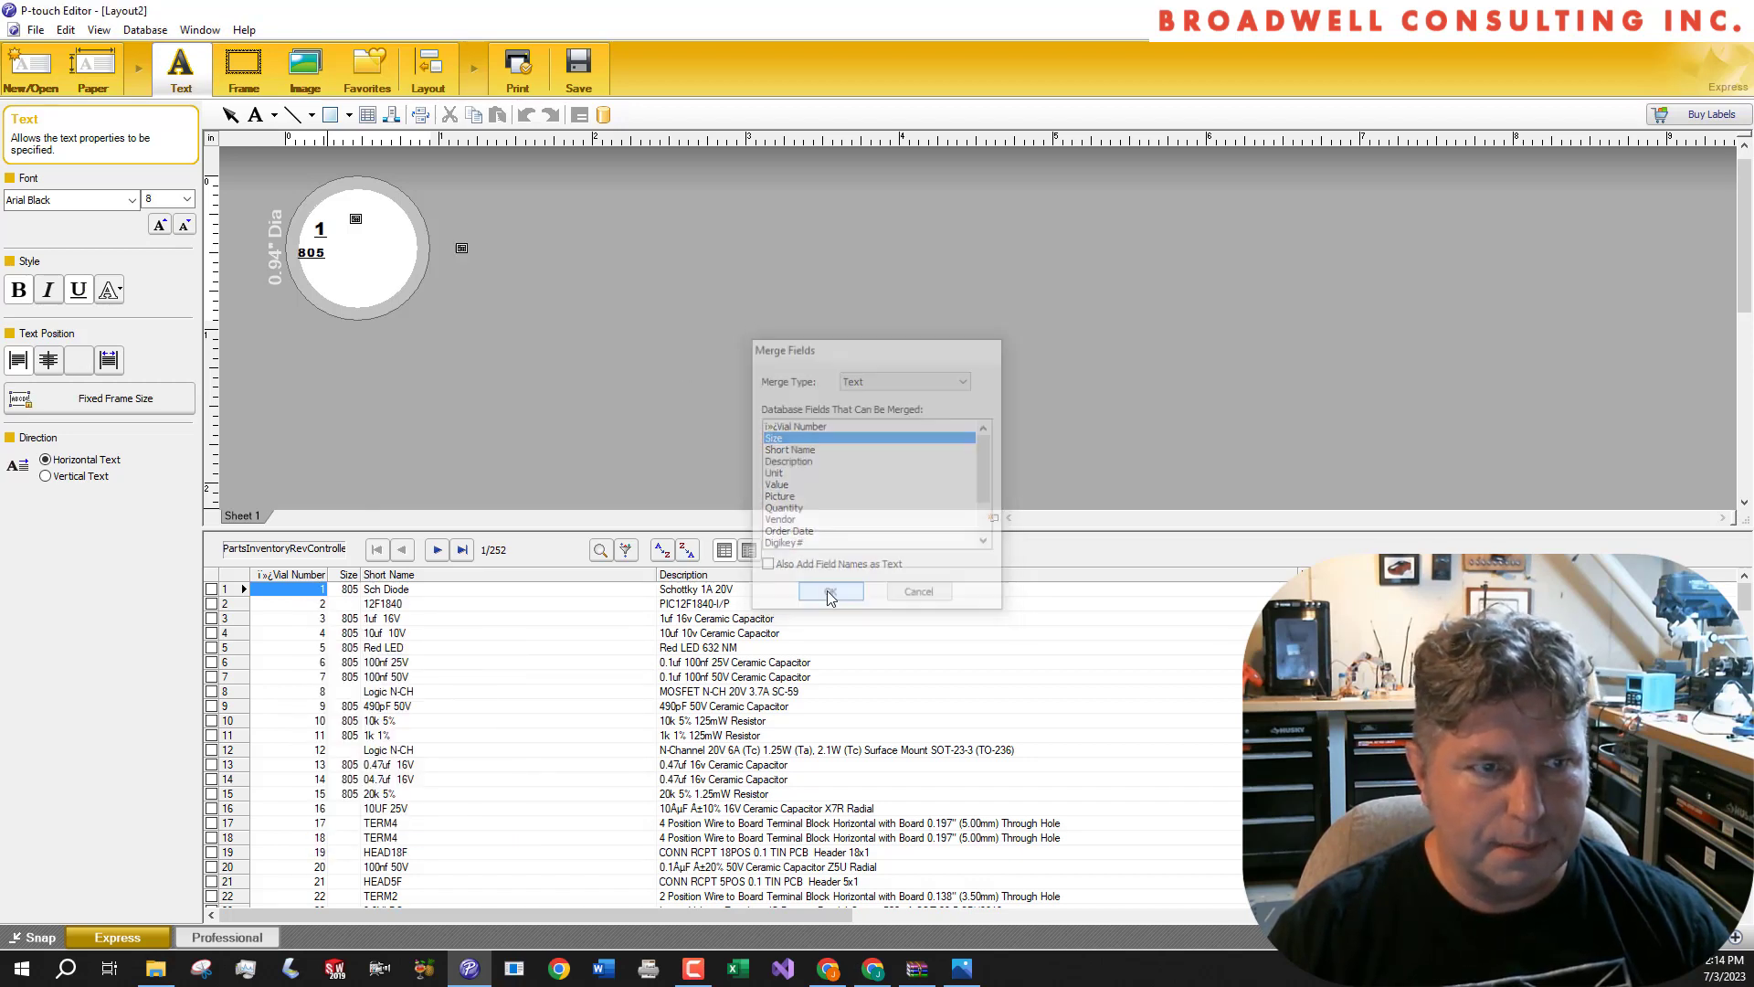
drag(314, 264, 392, 255)
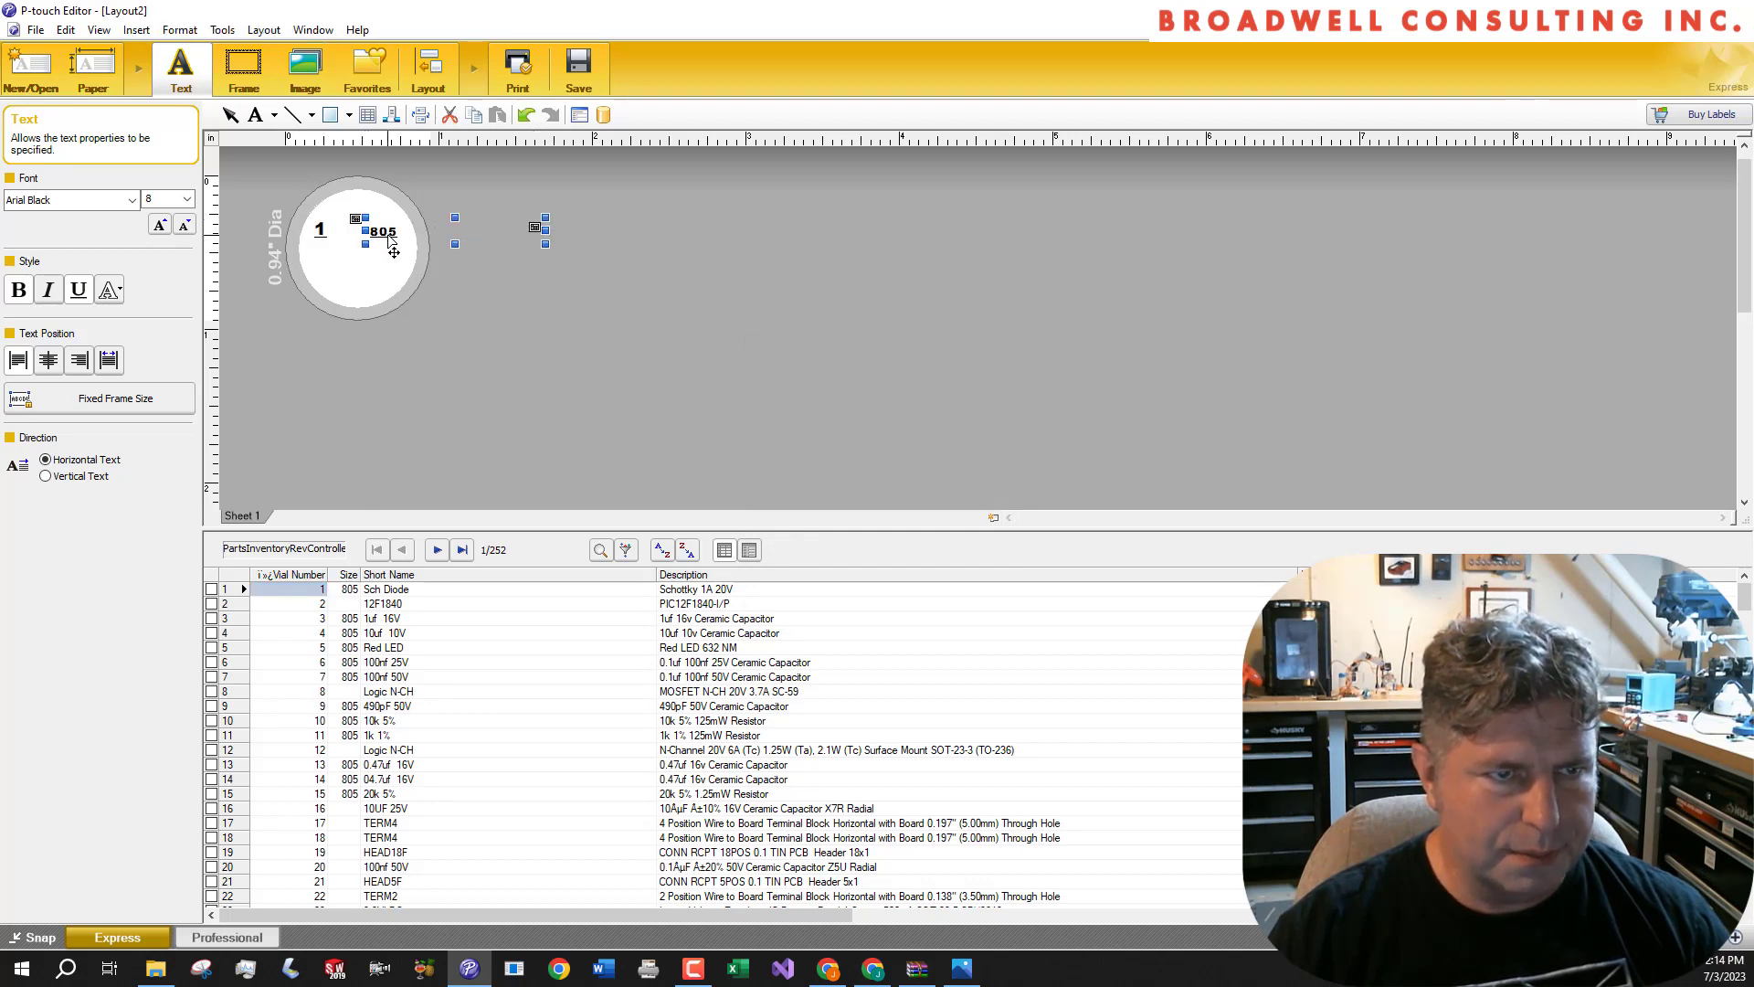
click(653, 358)
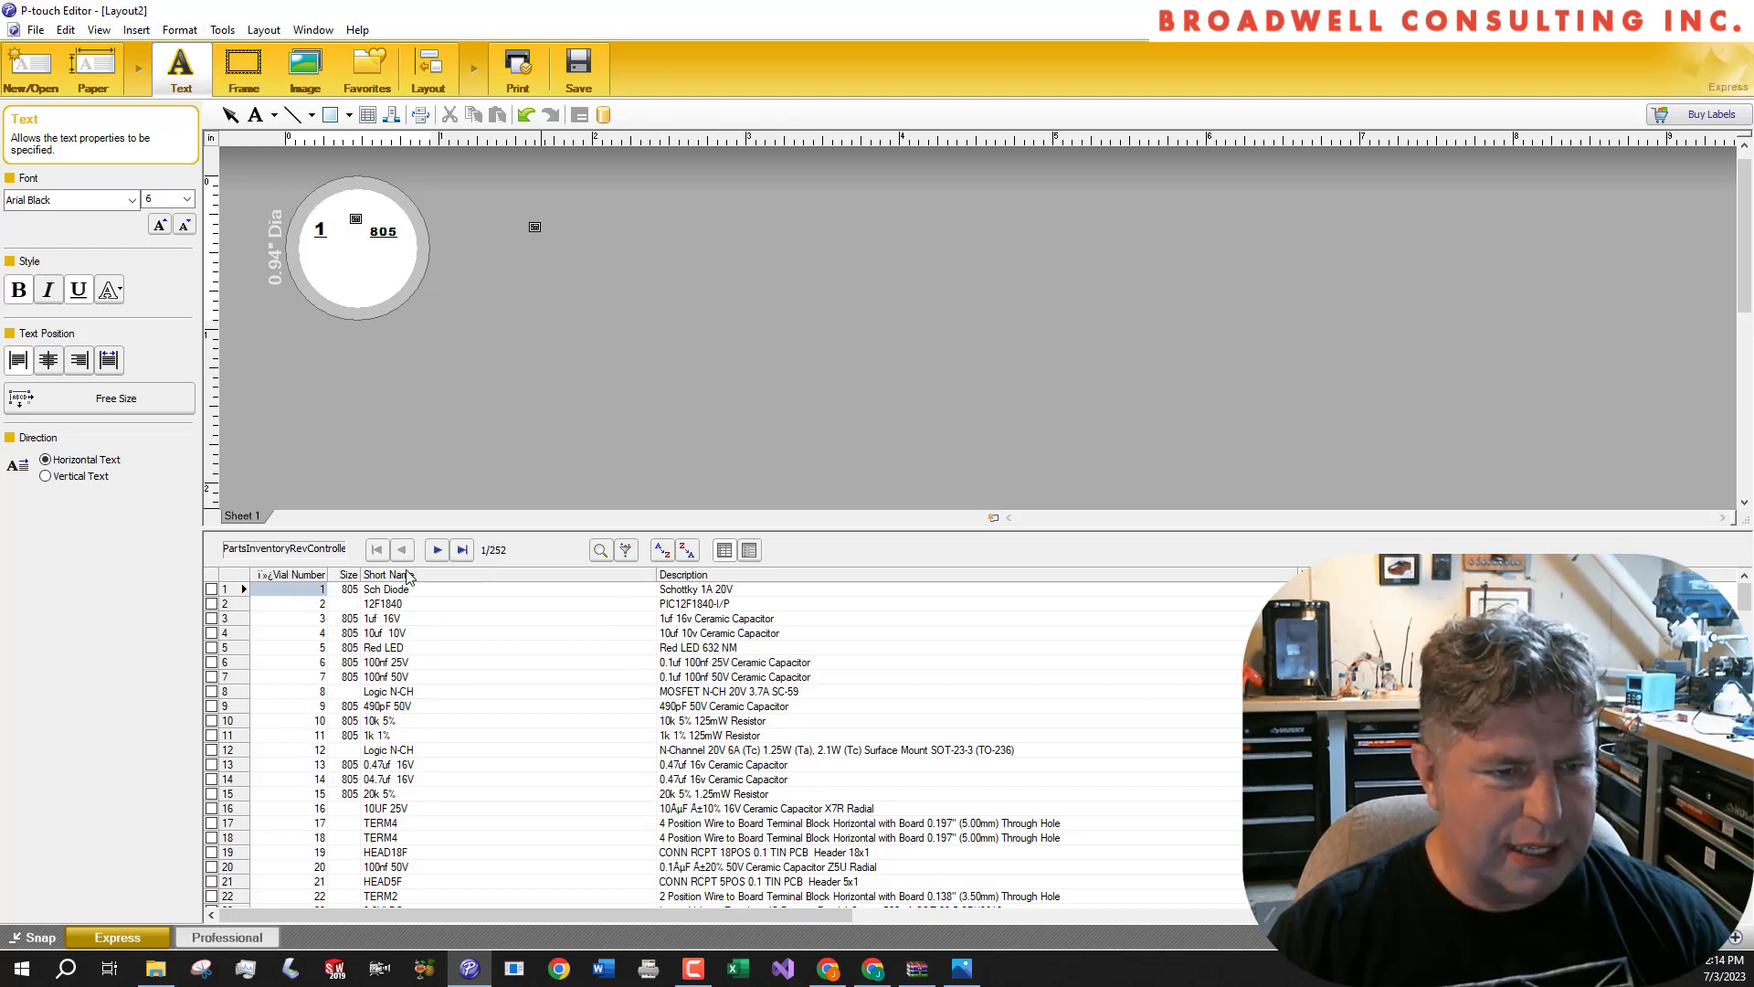
Merge the Short Name field as text and place Sch Diode in the circle's lower centre
right_click(430, 662)
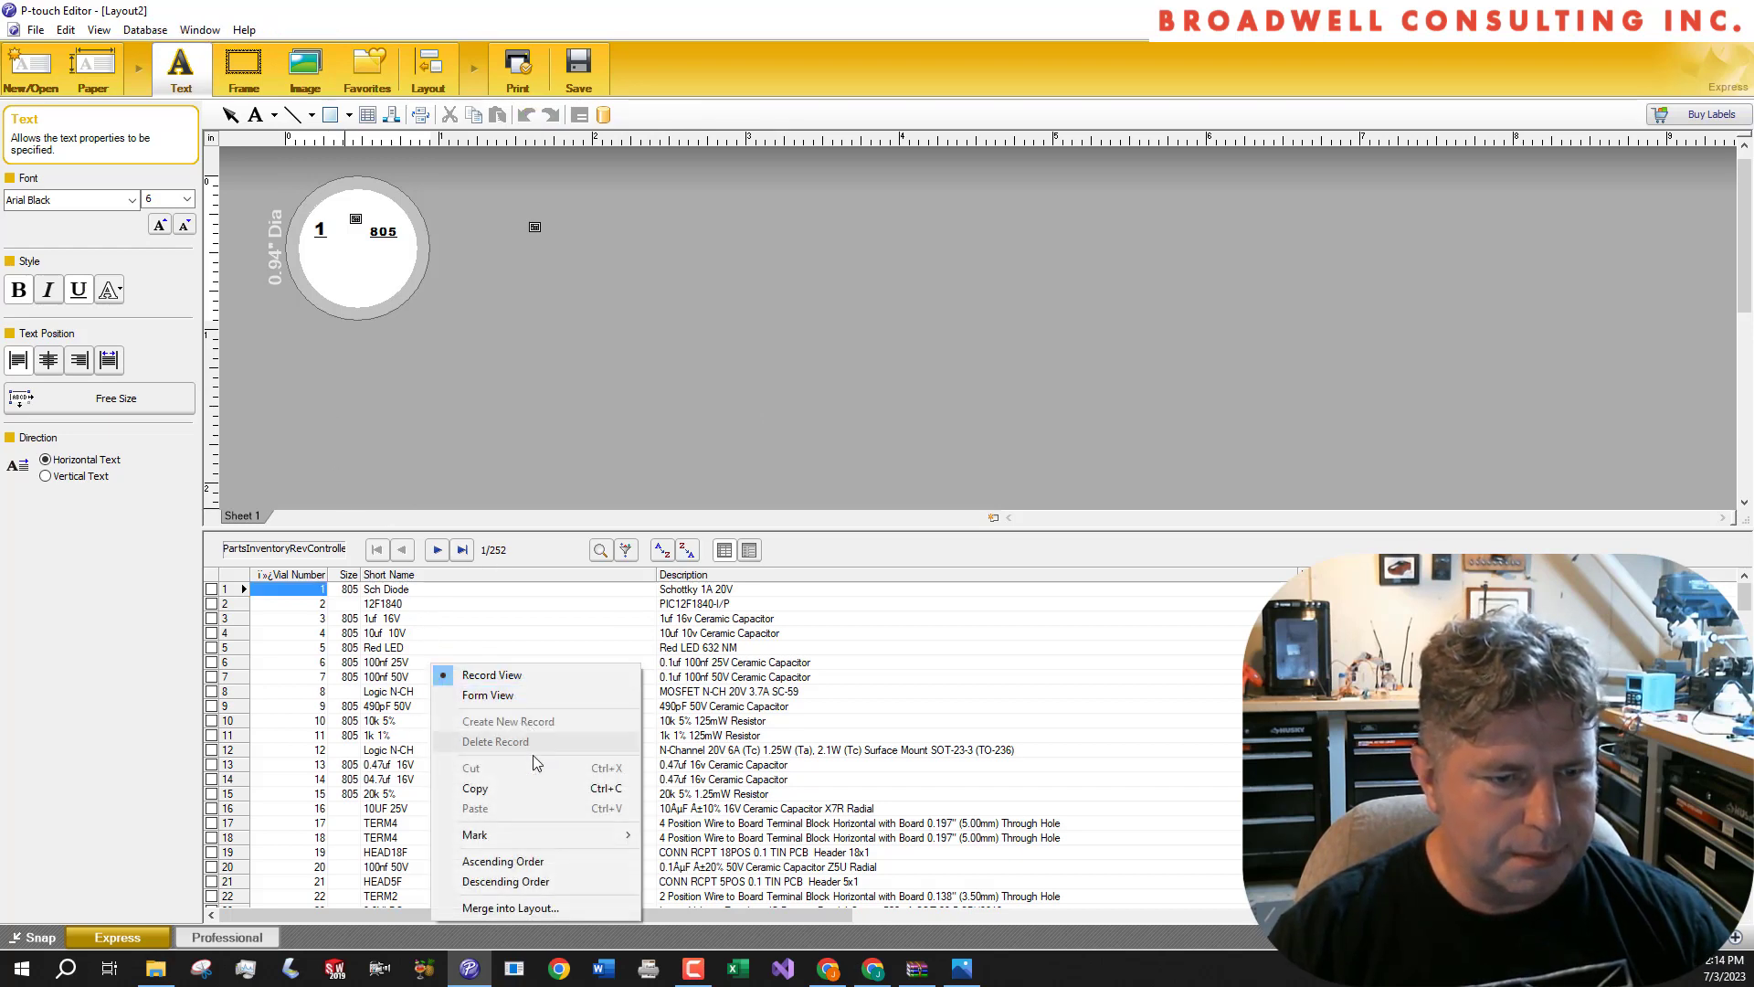
click(544, 909)
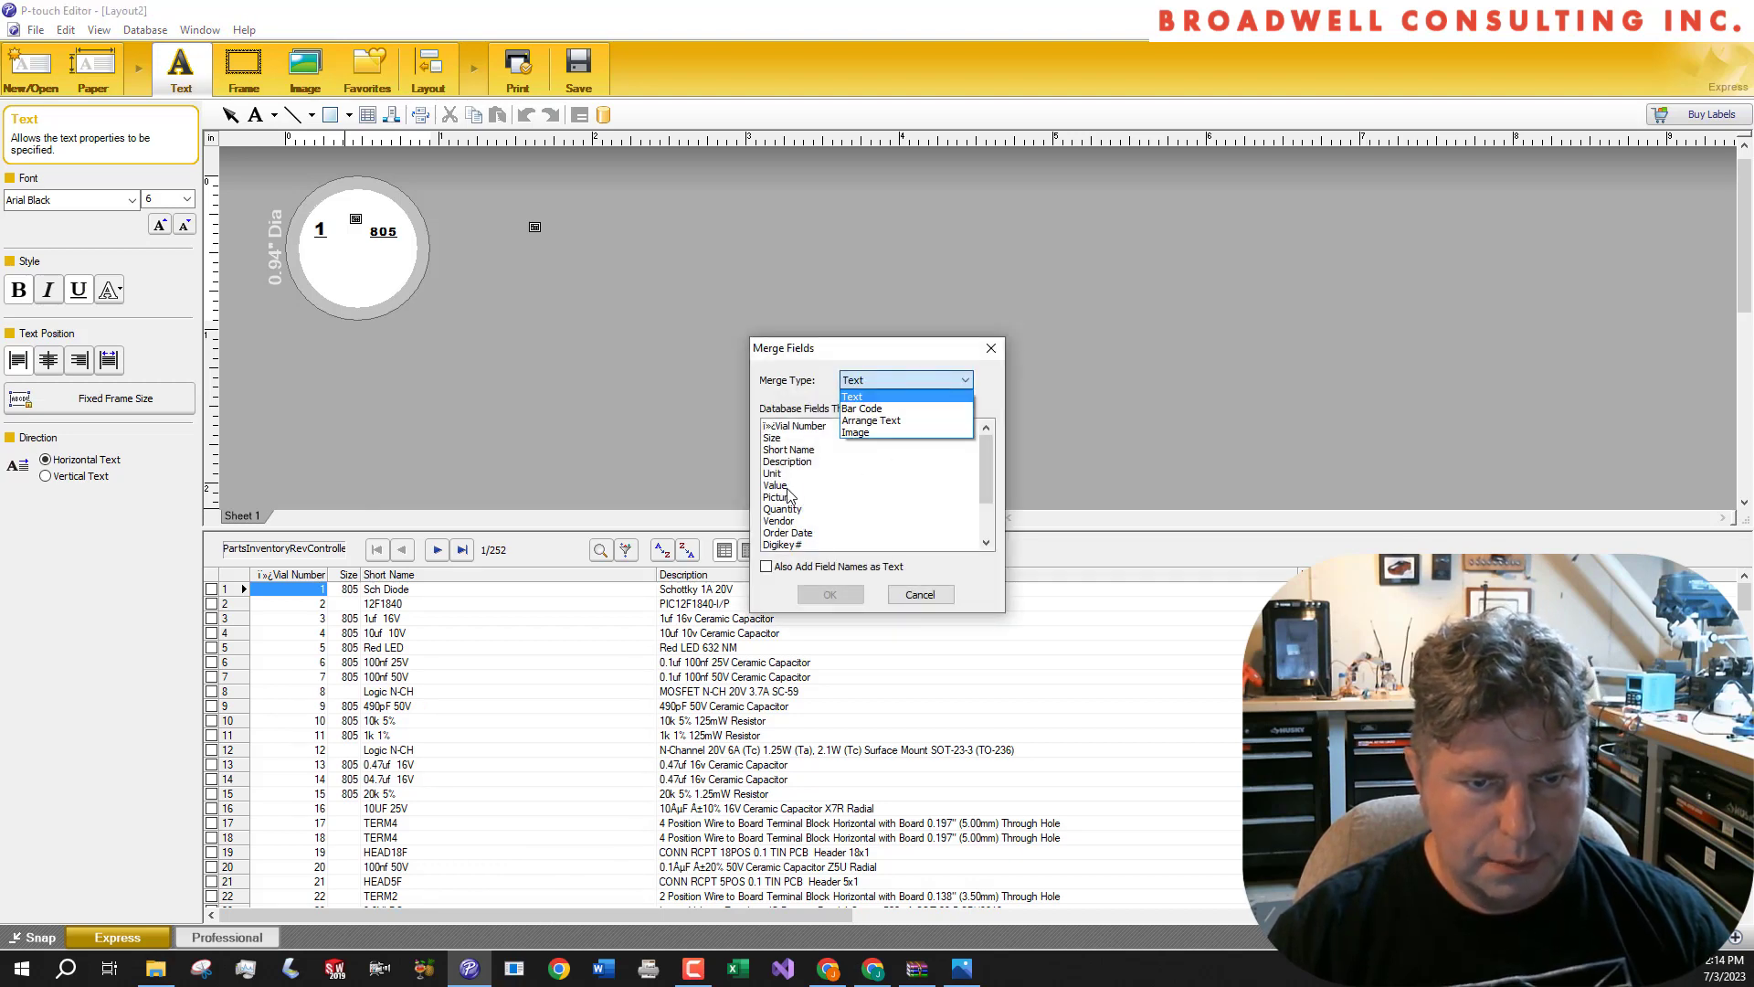
click(783, 459)
click(788, 450)
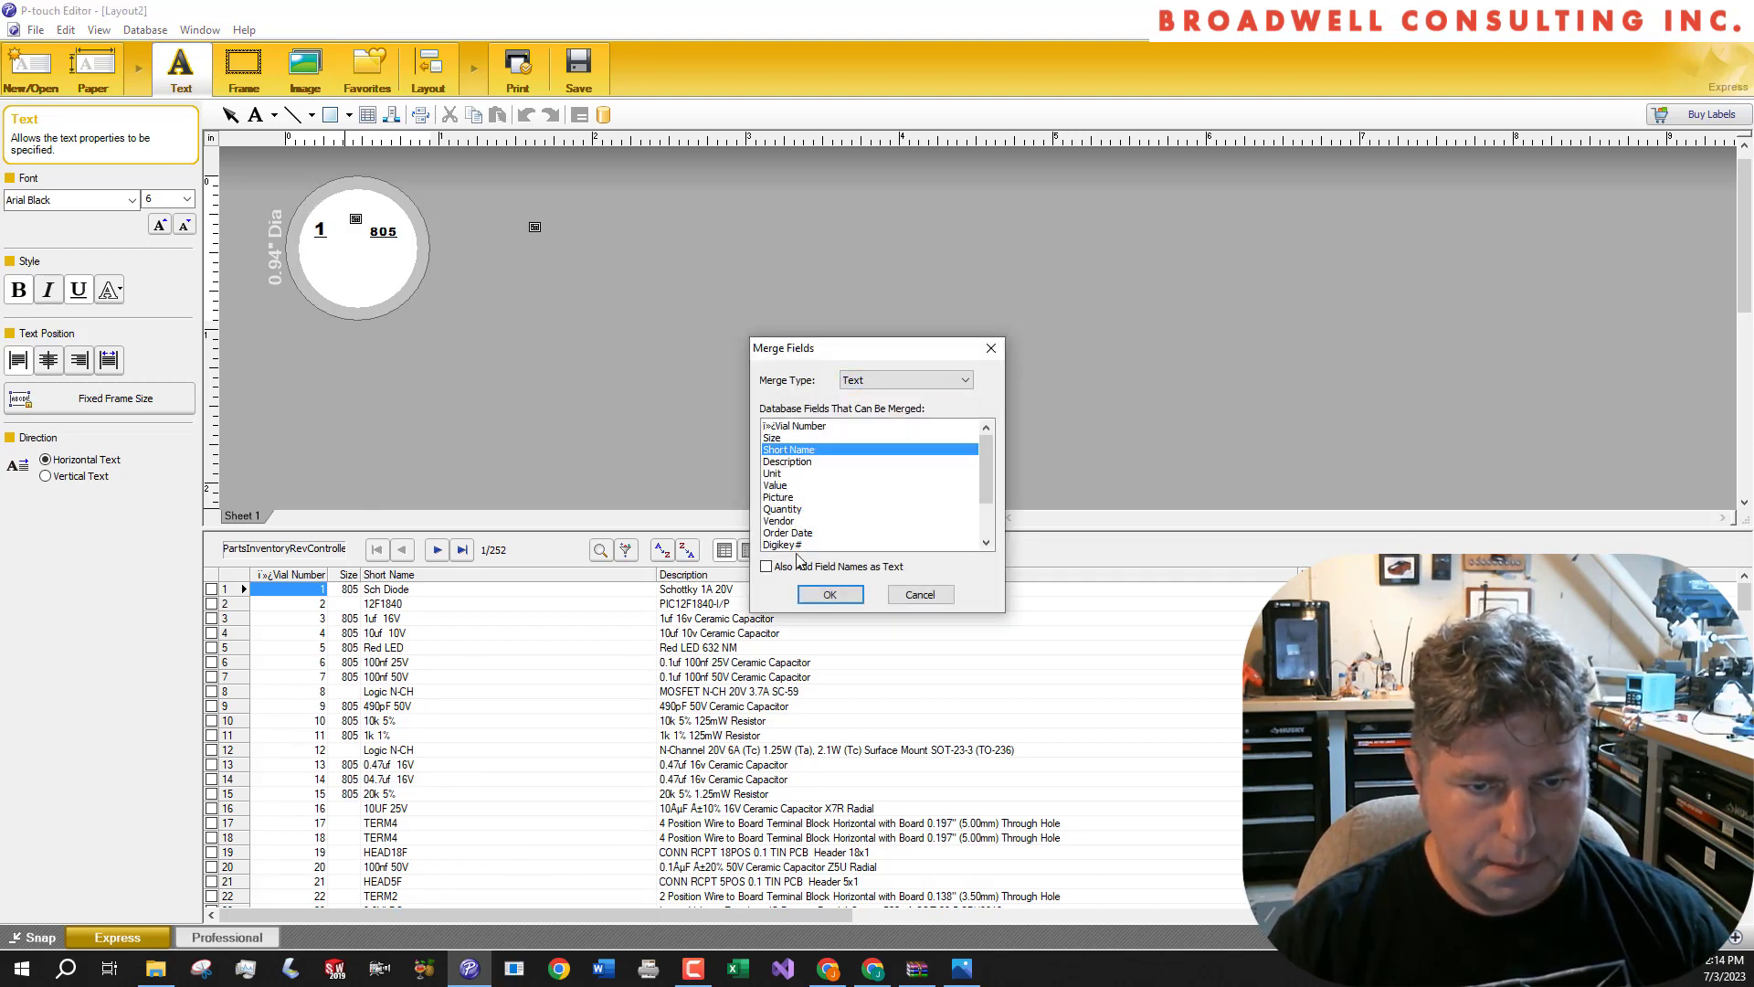
click(820, 597)
mouse_move(345, 259)
mouse_down()
mouse_move(416, 279)
mouse_move(349, 265)
mouse_up()
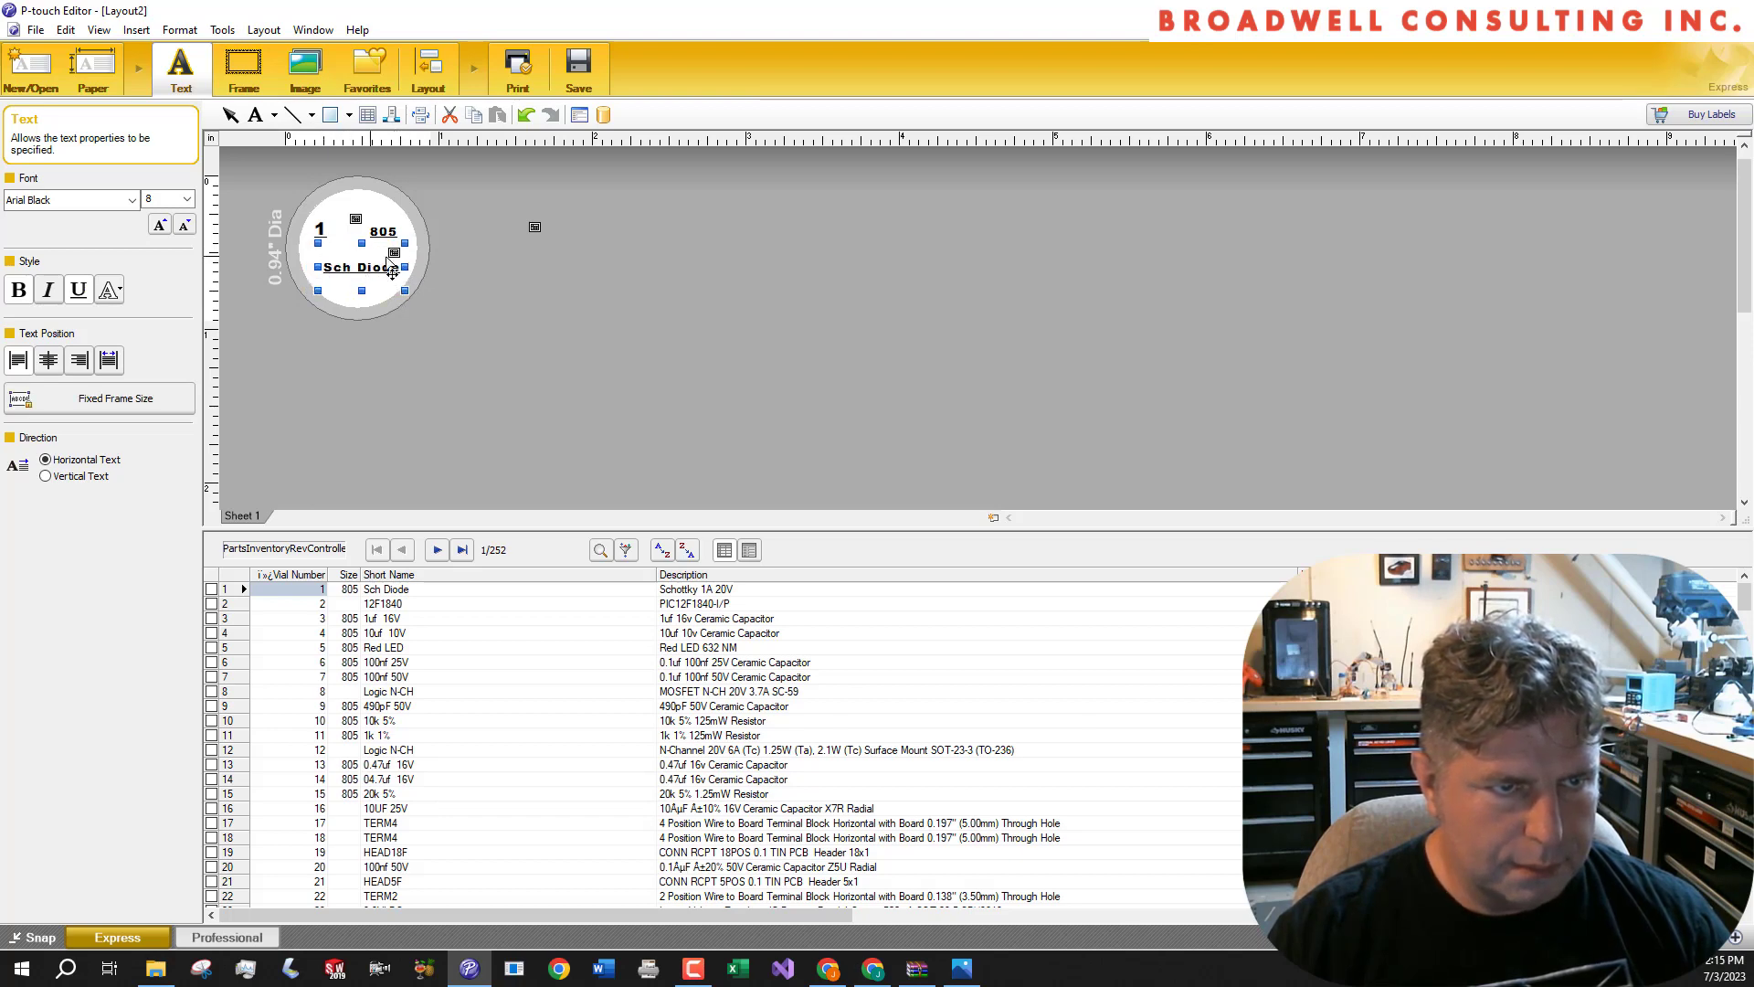
Set the Sch Diode text to Fixed Frame Size (Wrap), then bring up the Print dialog
click(109, 408)
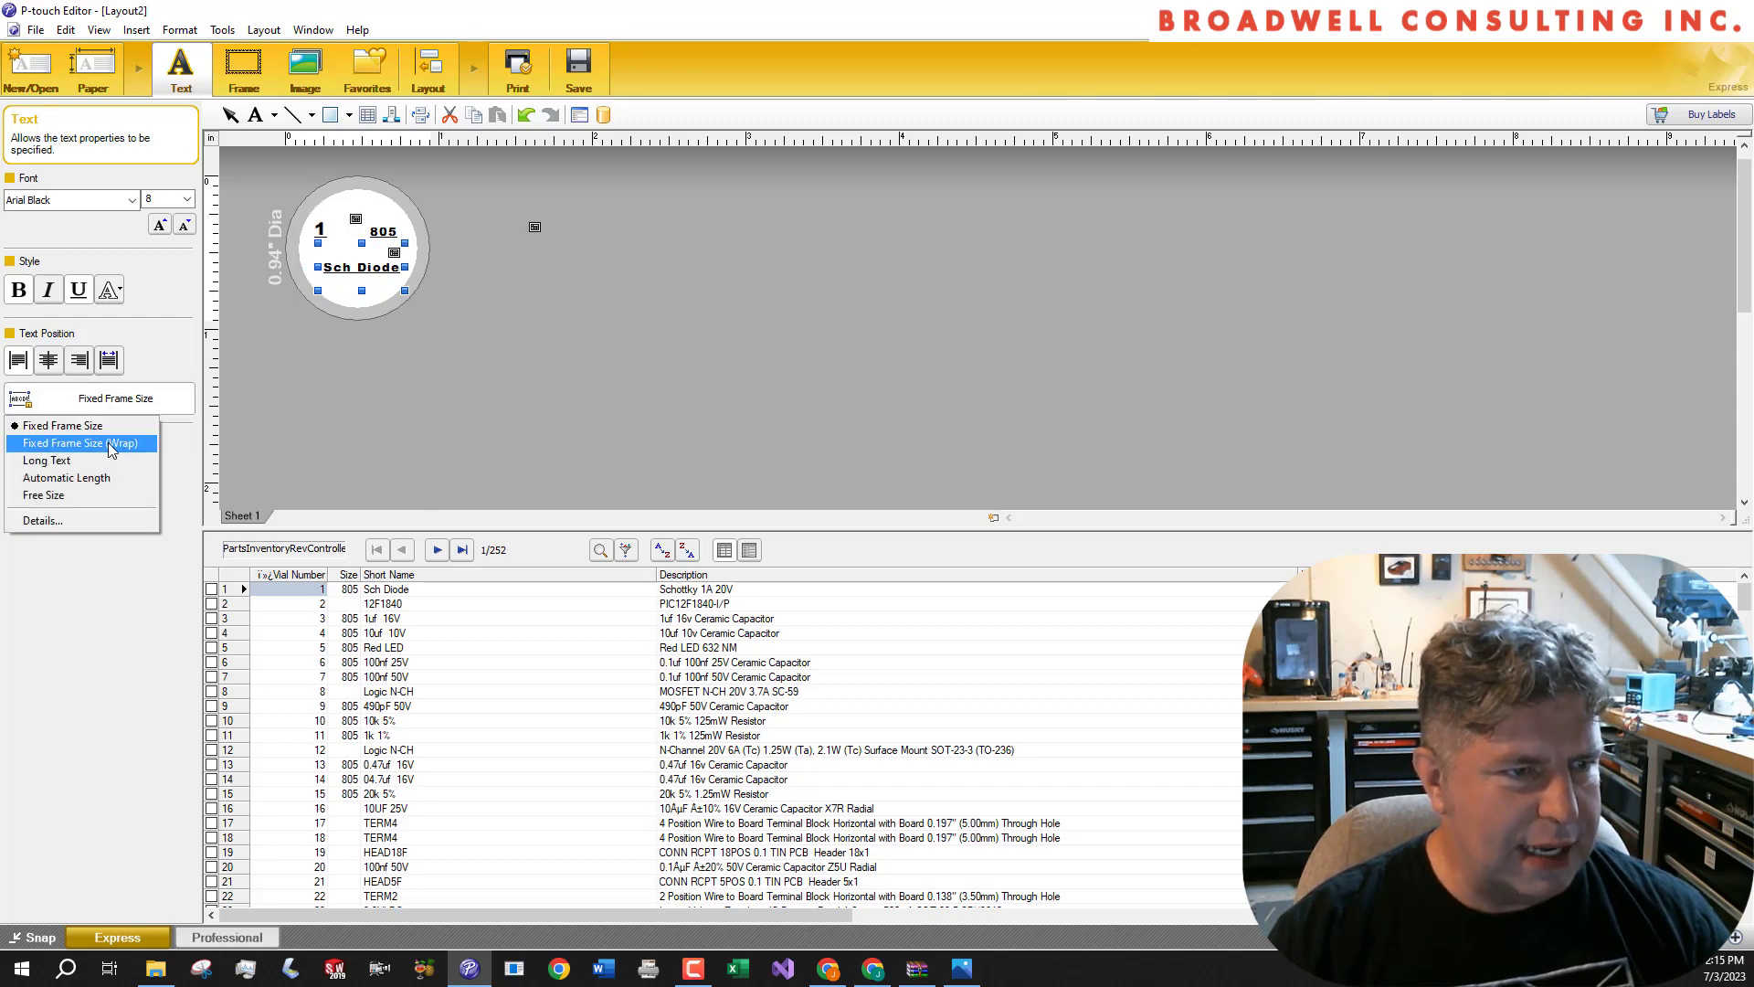
click(111, 443)
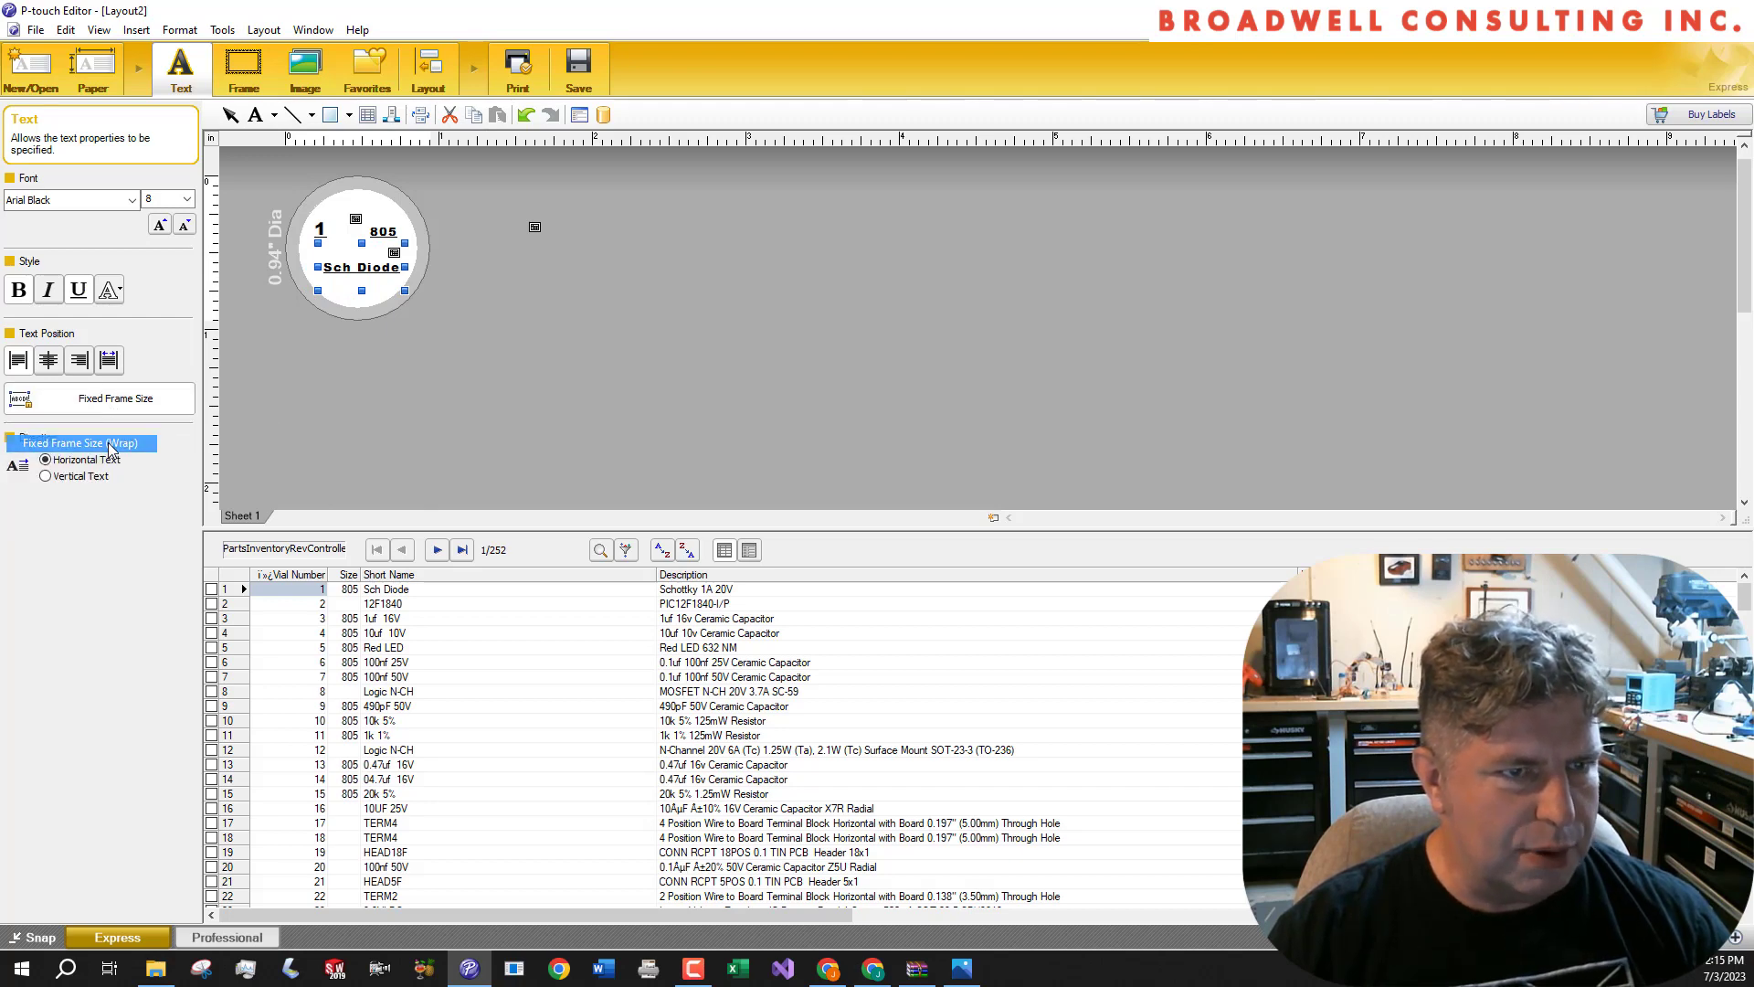
click(531, 353)
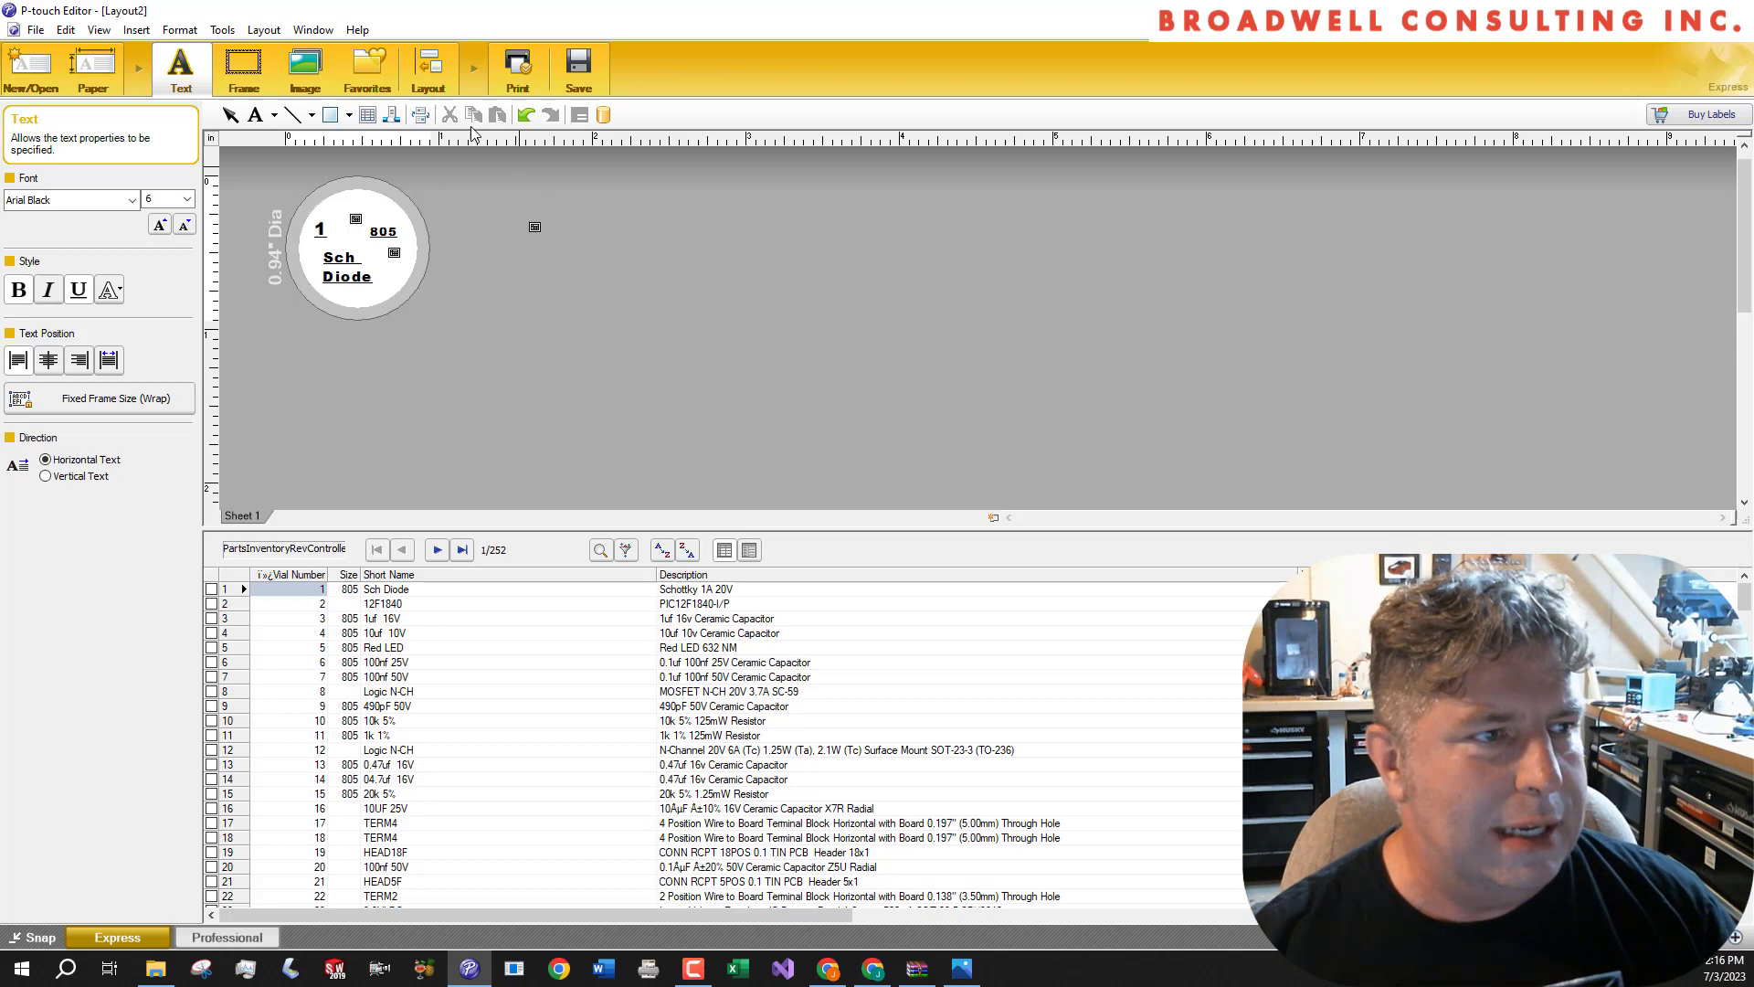
click(517, 69)
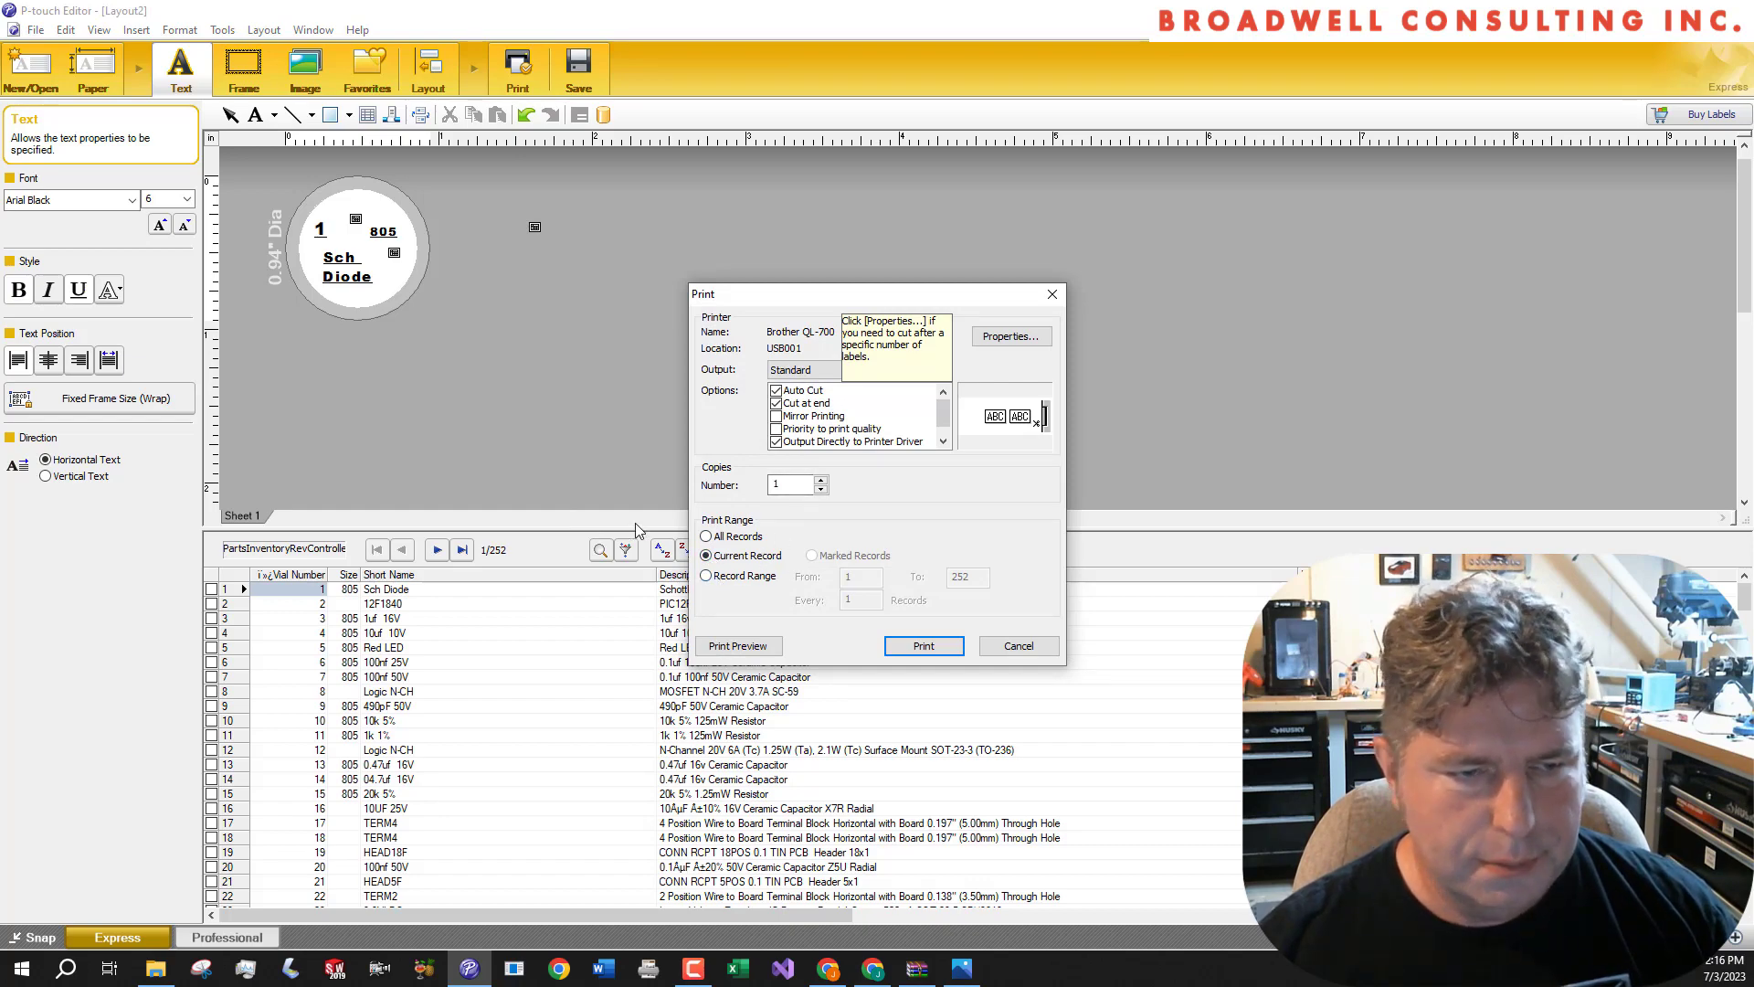
Show record 165, SPST Button, on the label and print one test label of it
key(Escape)
scroll(431, 709, down, 20)
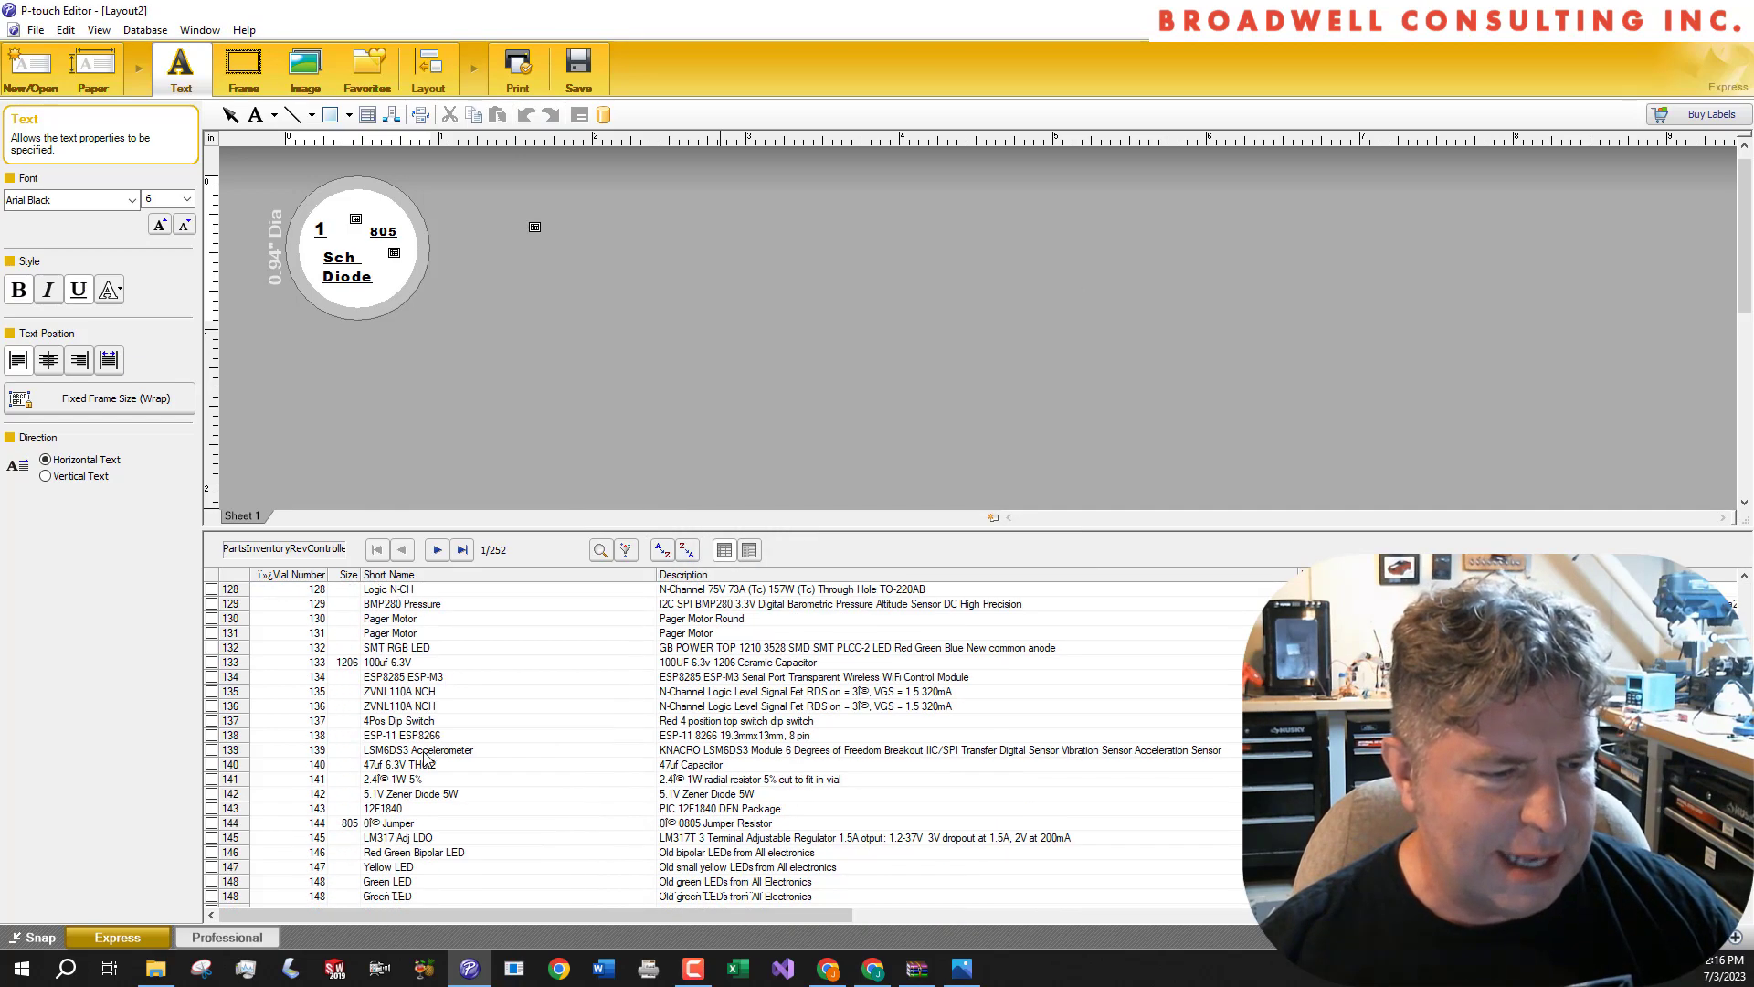
scroll(423, 759, down, 12)
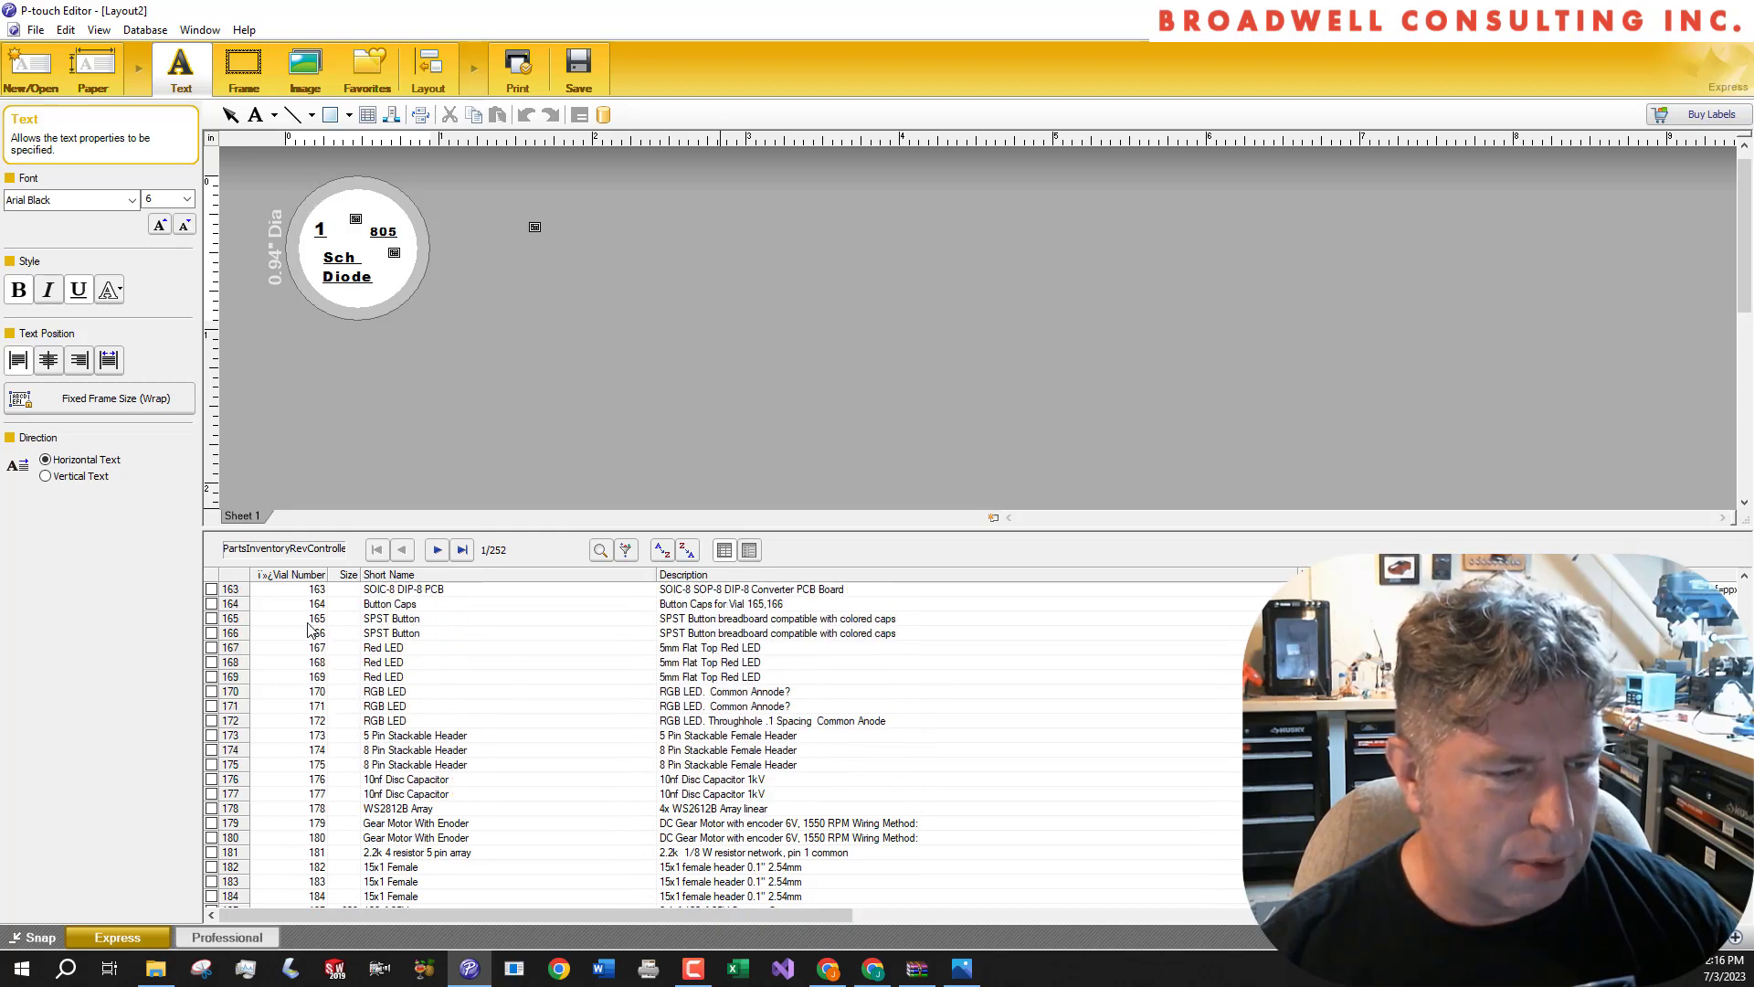
click(291, 618)
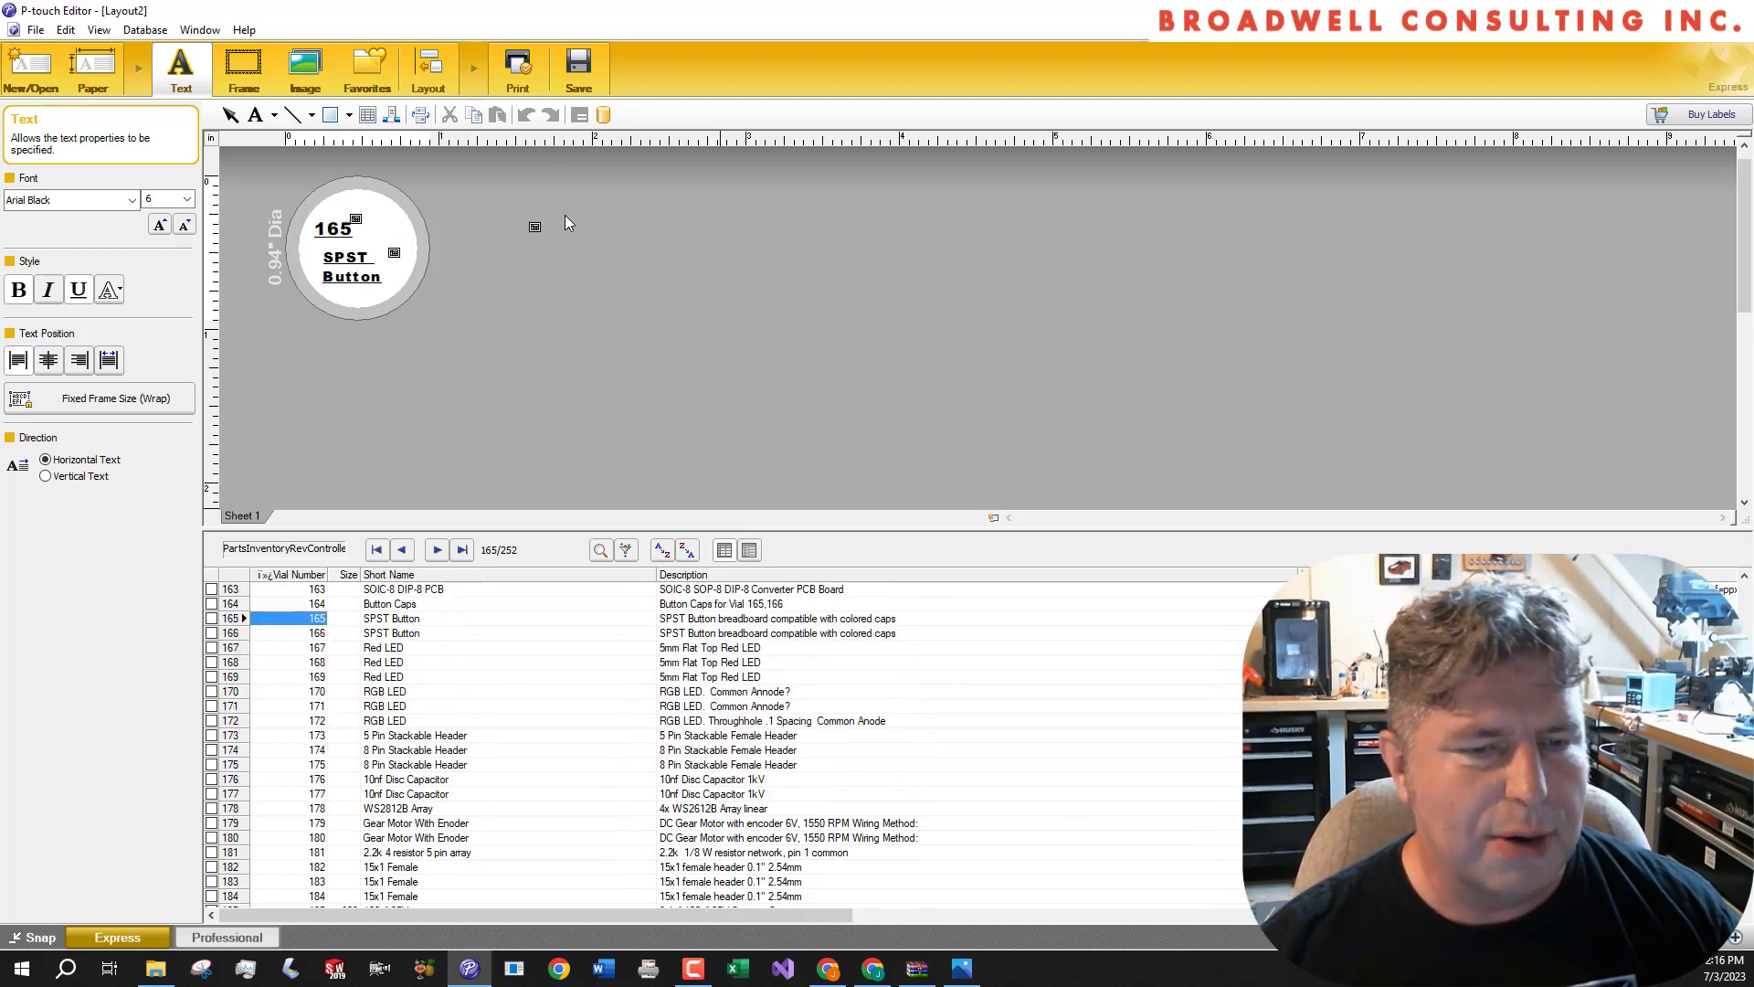
click(514, 82)
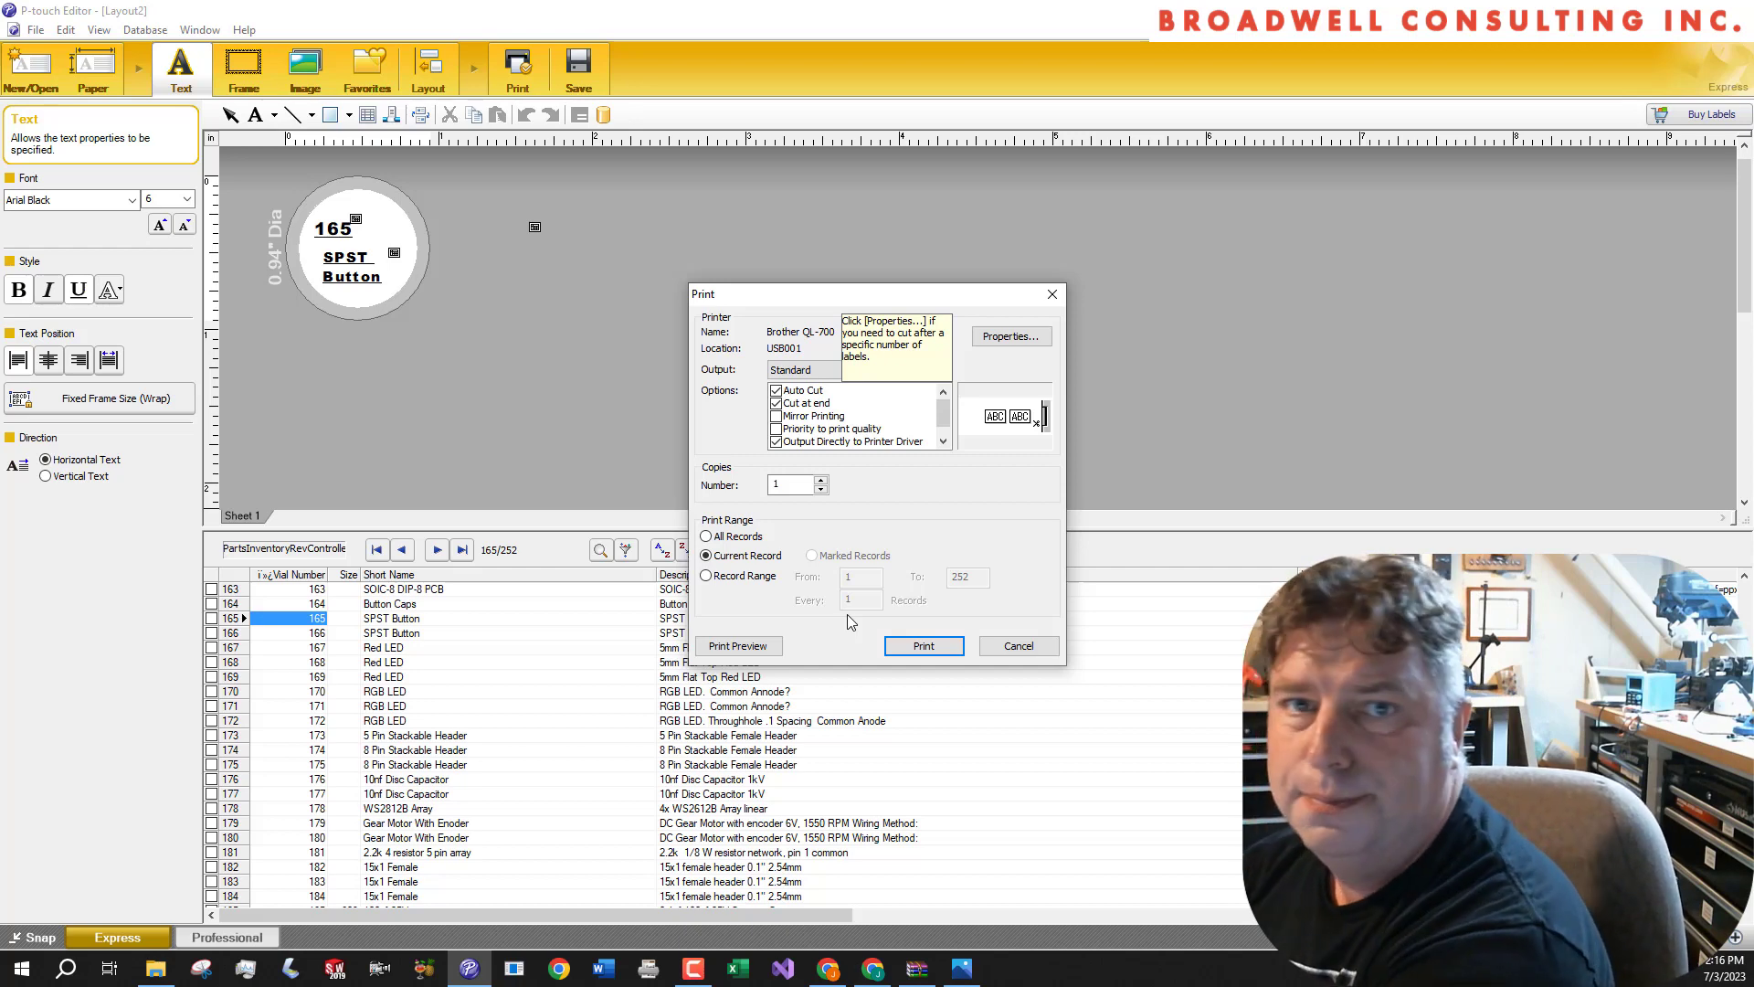
click(930, 652)
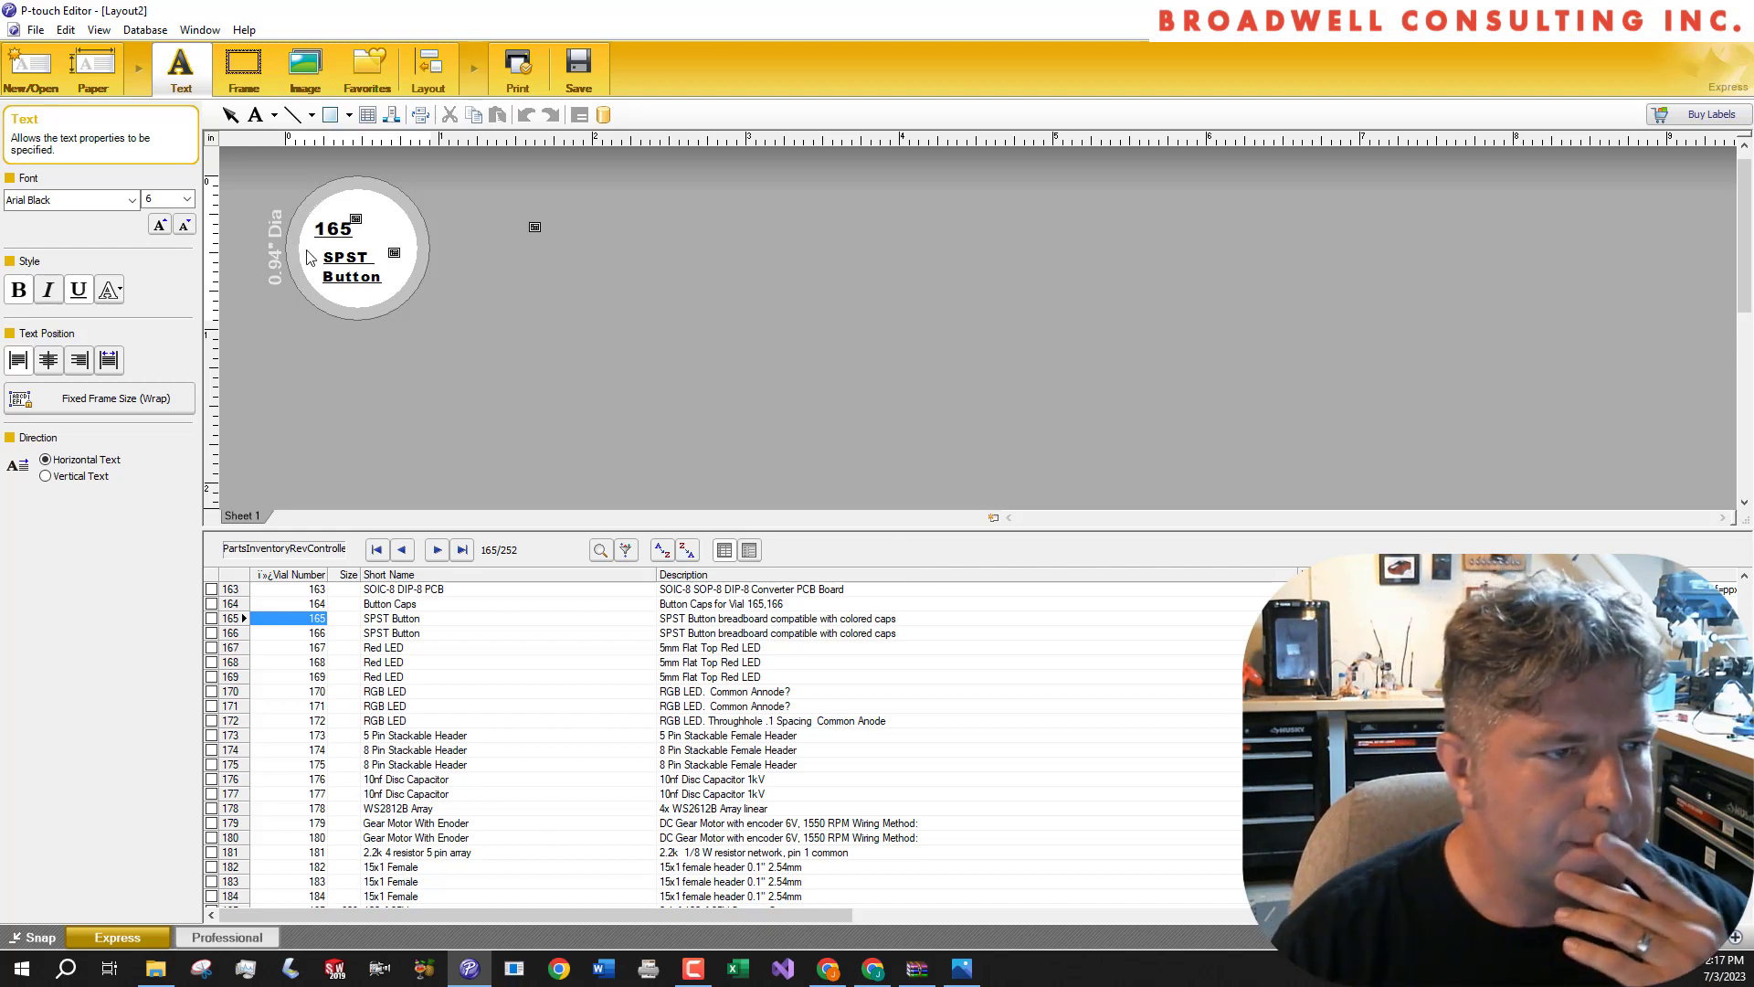
Enlarge the vial number text to 14 pt
click(336, 234)
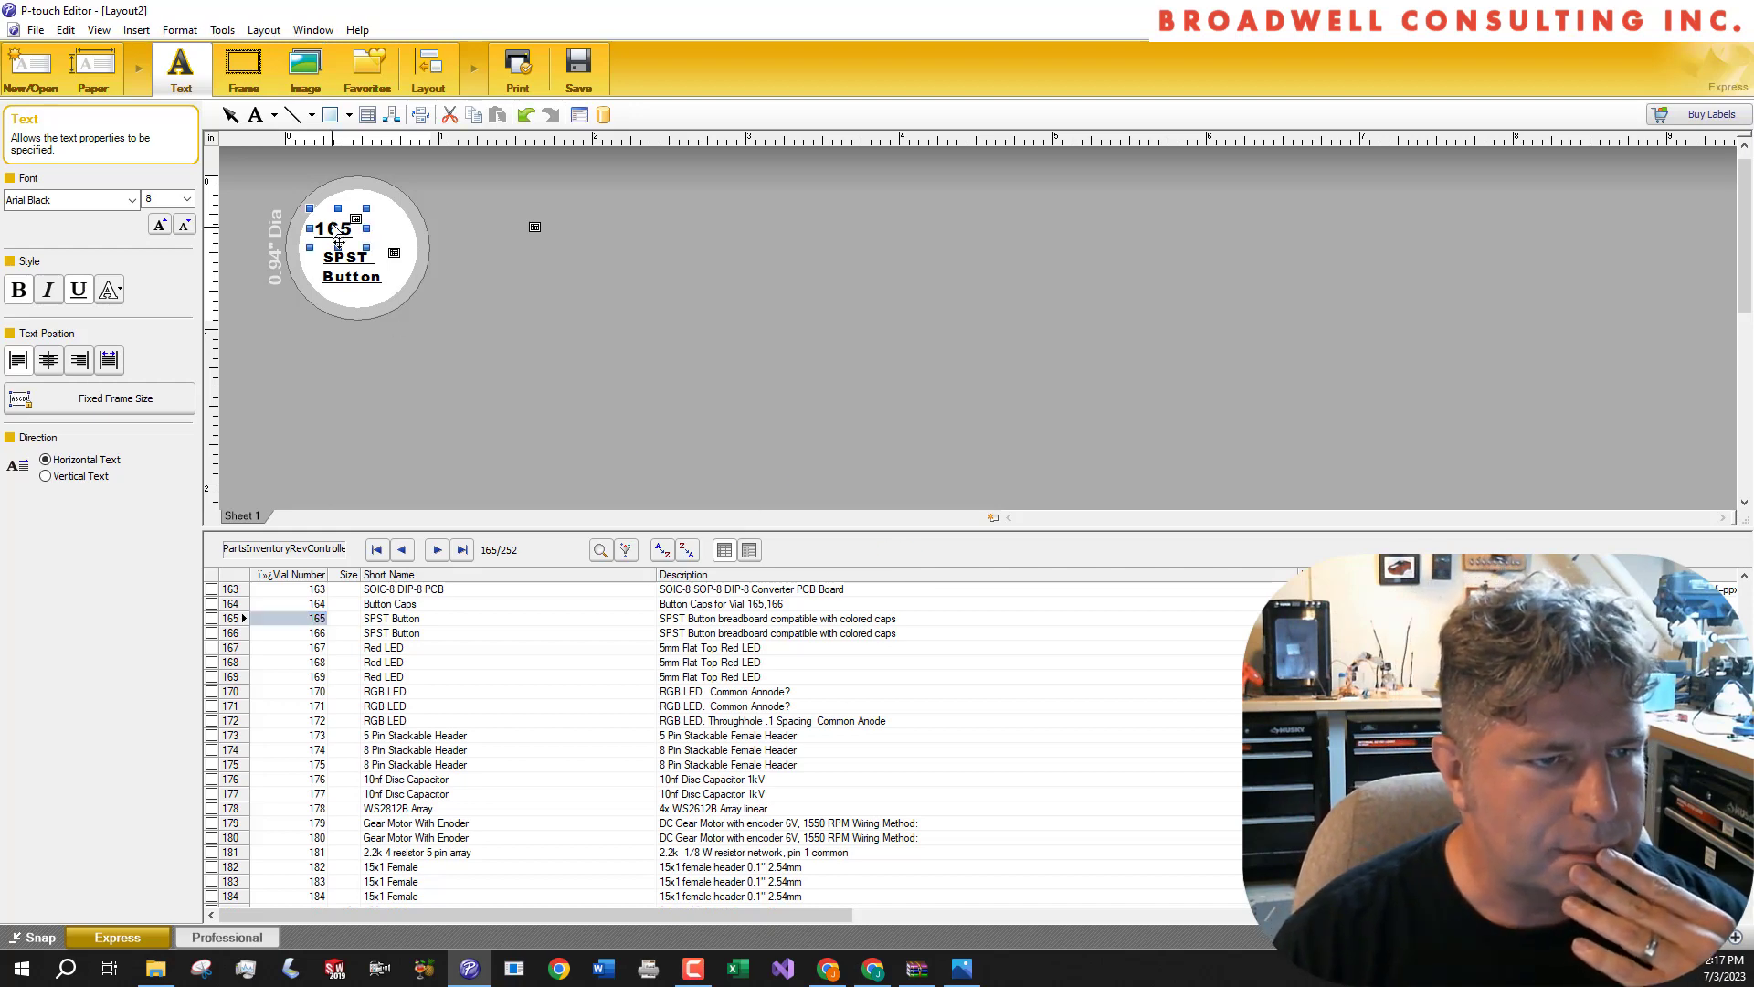
click(188, 200)
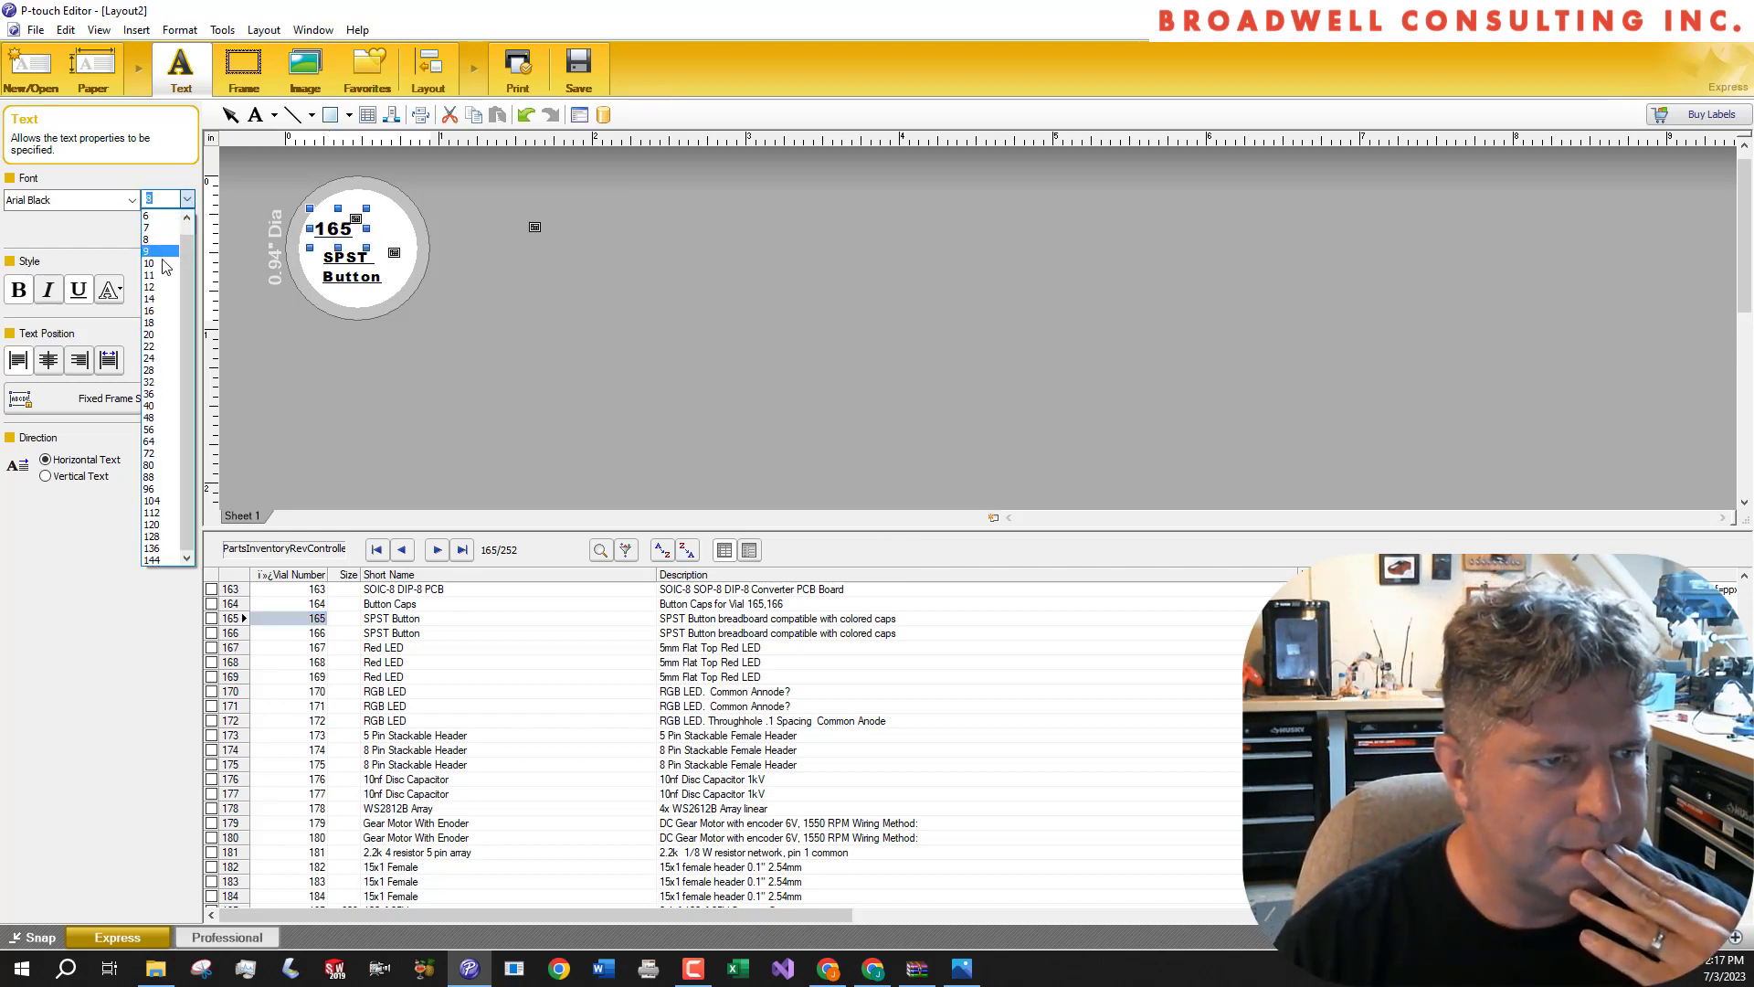
click(166, 271)
click(188, 201)
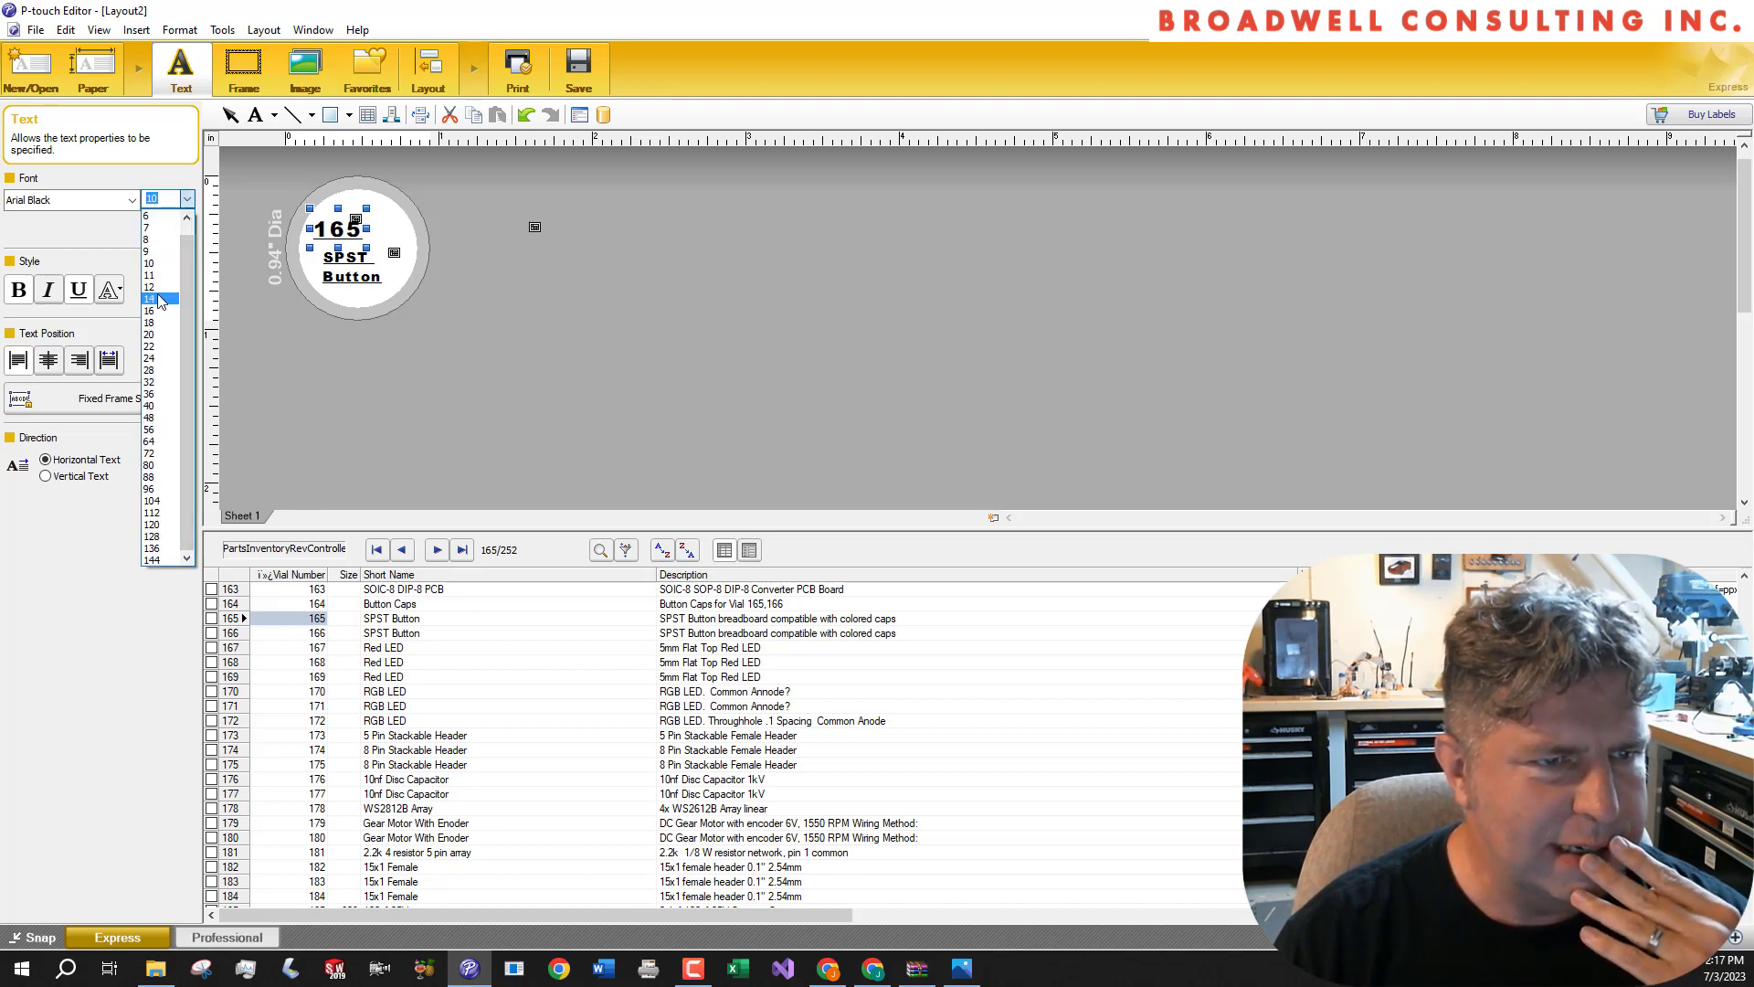
click(159, 299)
click(420, 380)
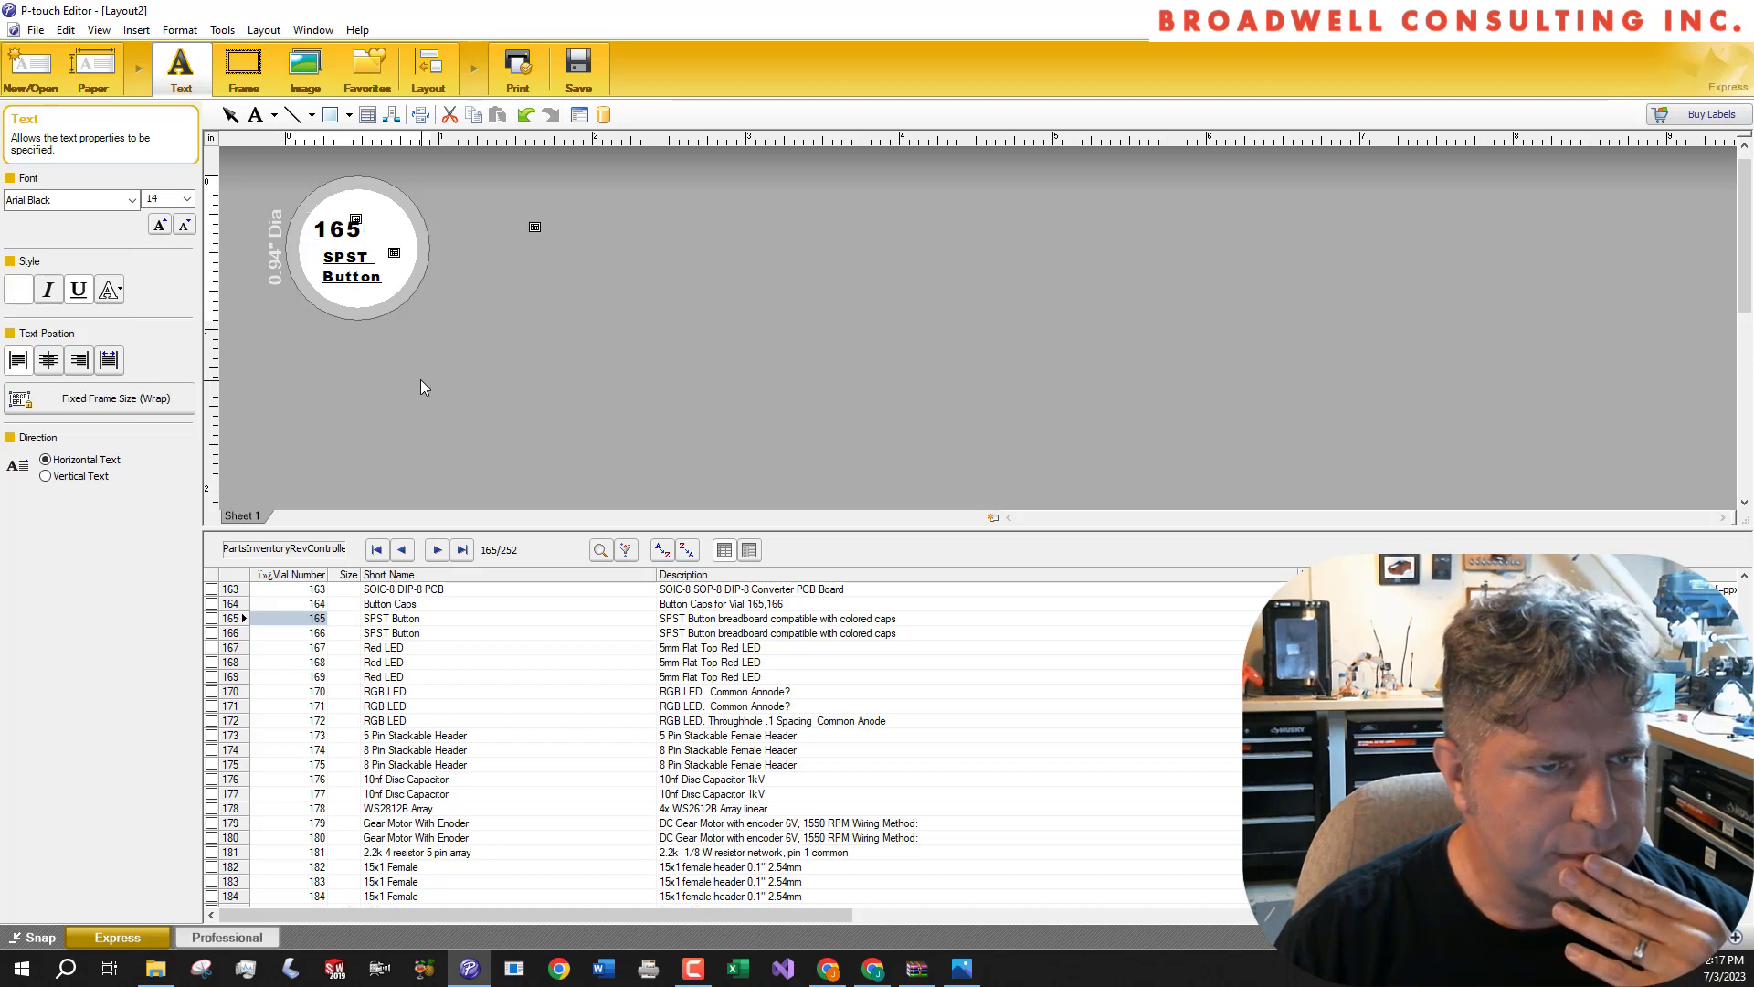
Preview the label with records 144 and 133
scroll(409, 677, up, 6)
scroll(408, 677, up, 4)
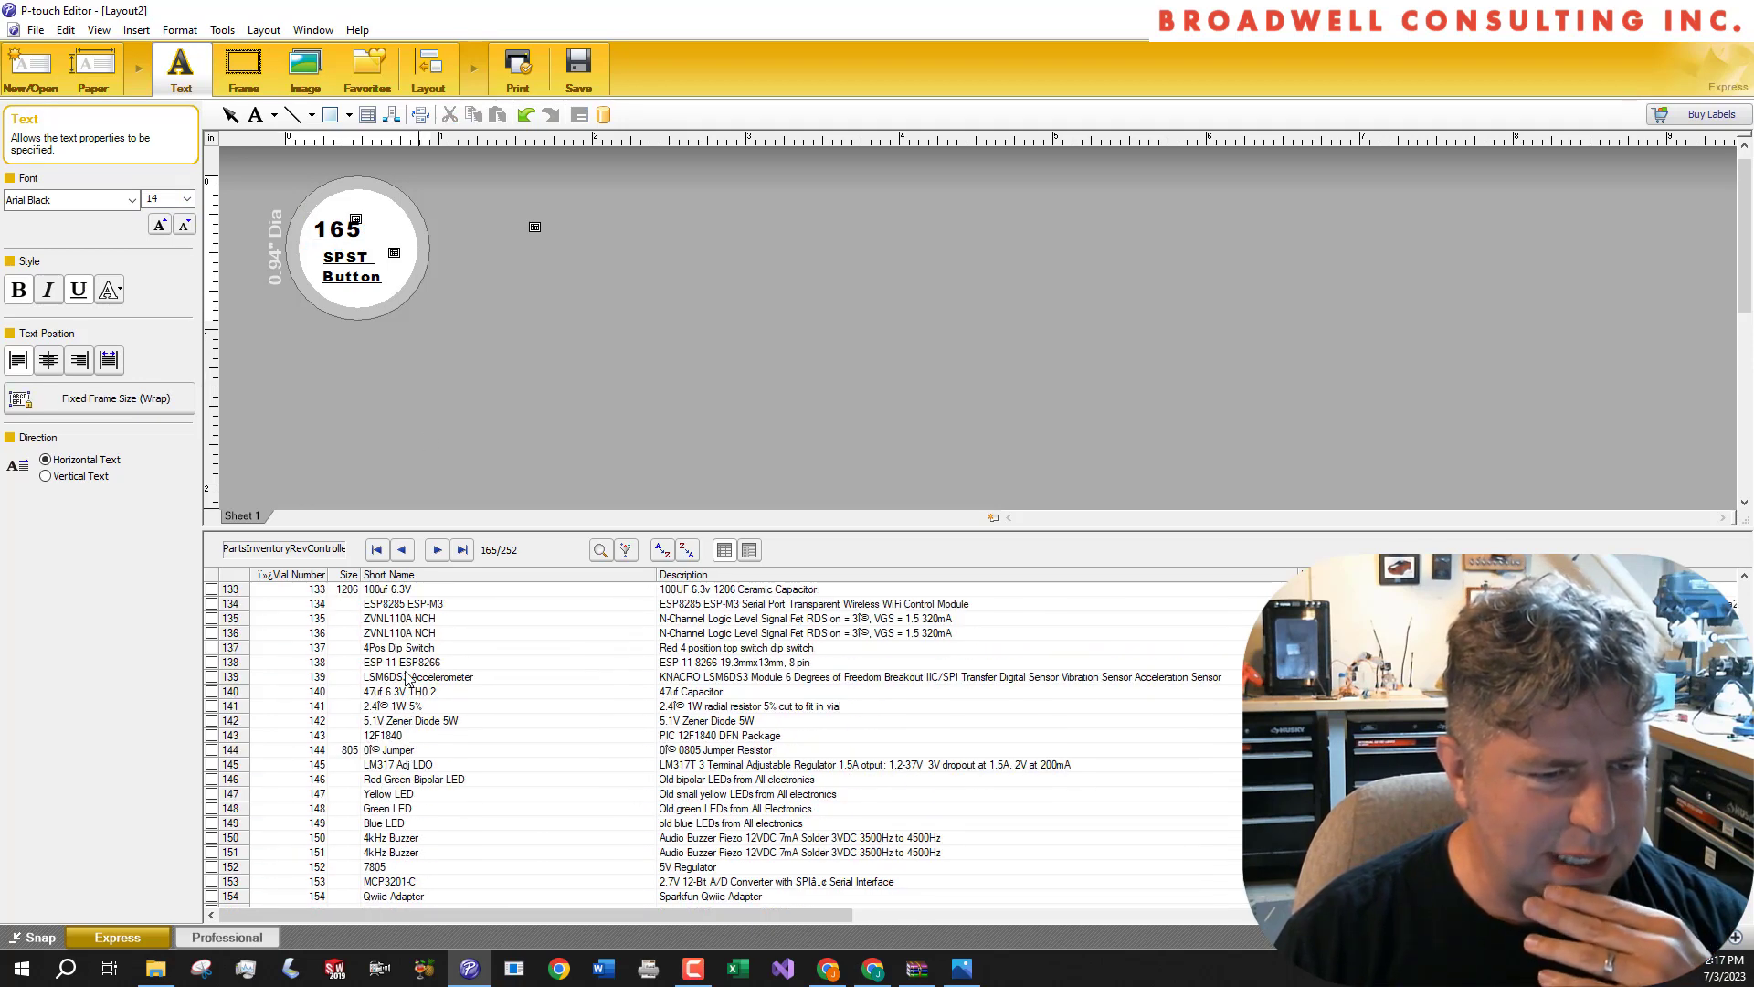
click(395, 753)
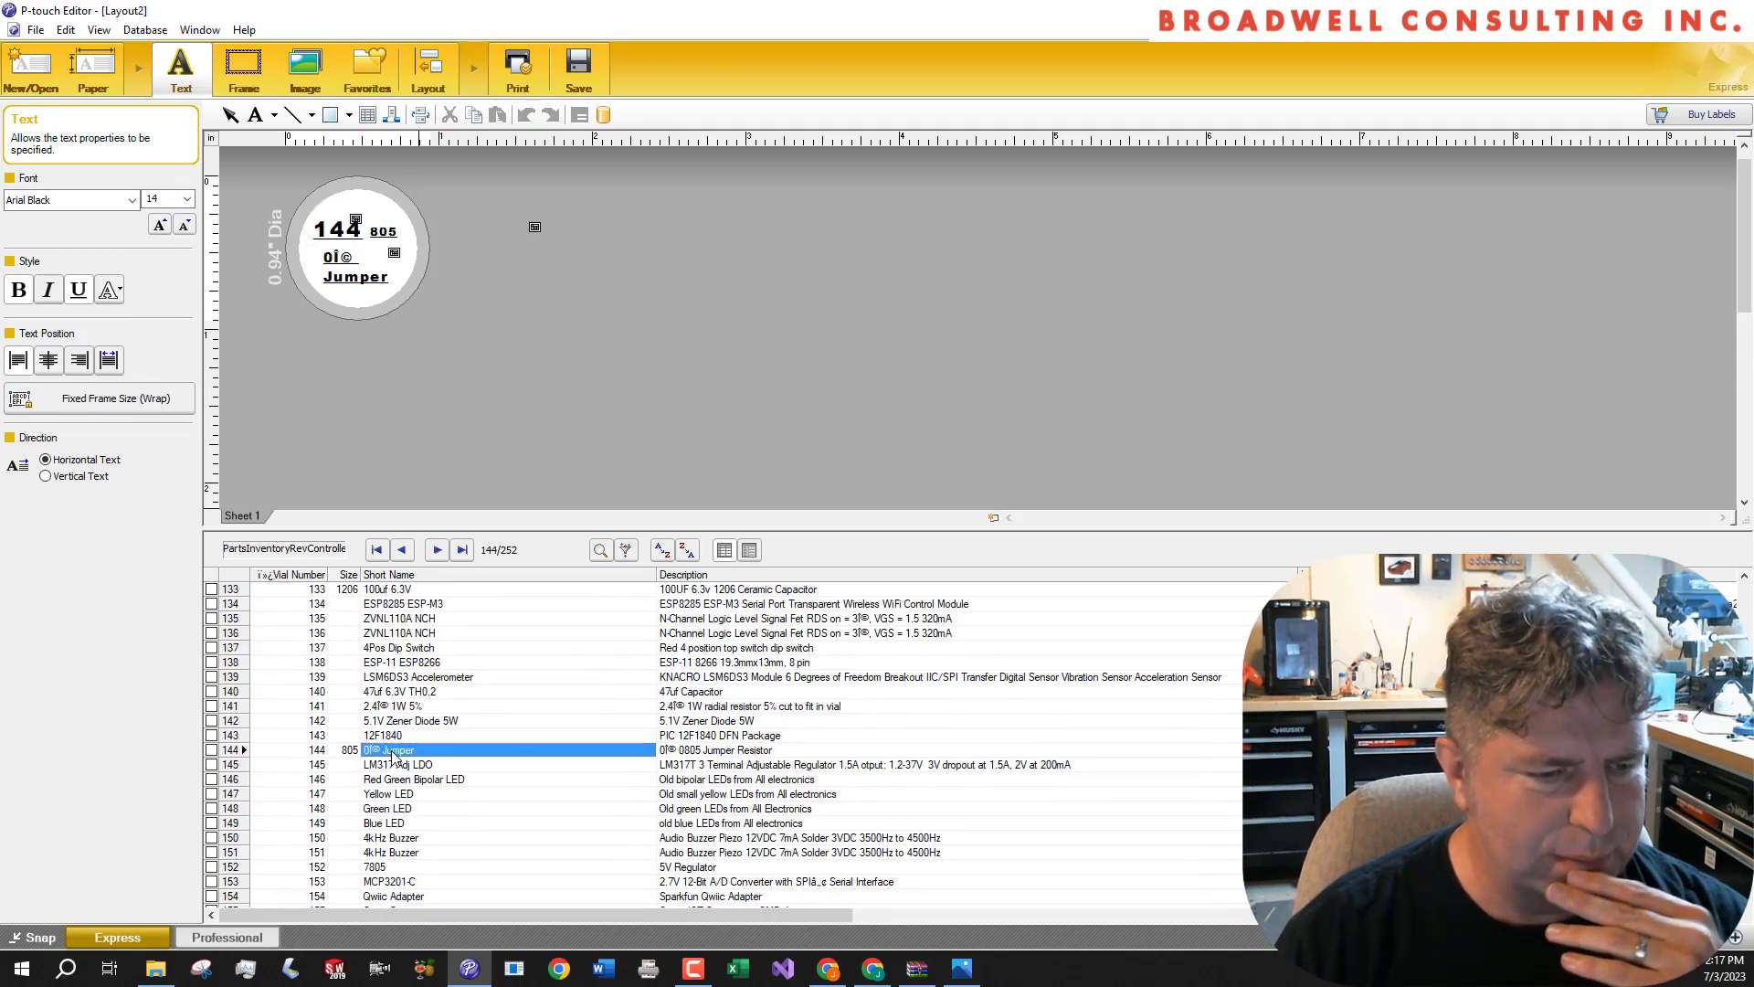
scroll(394, 743, up, 4)
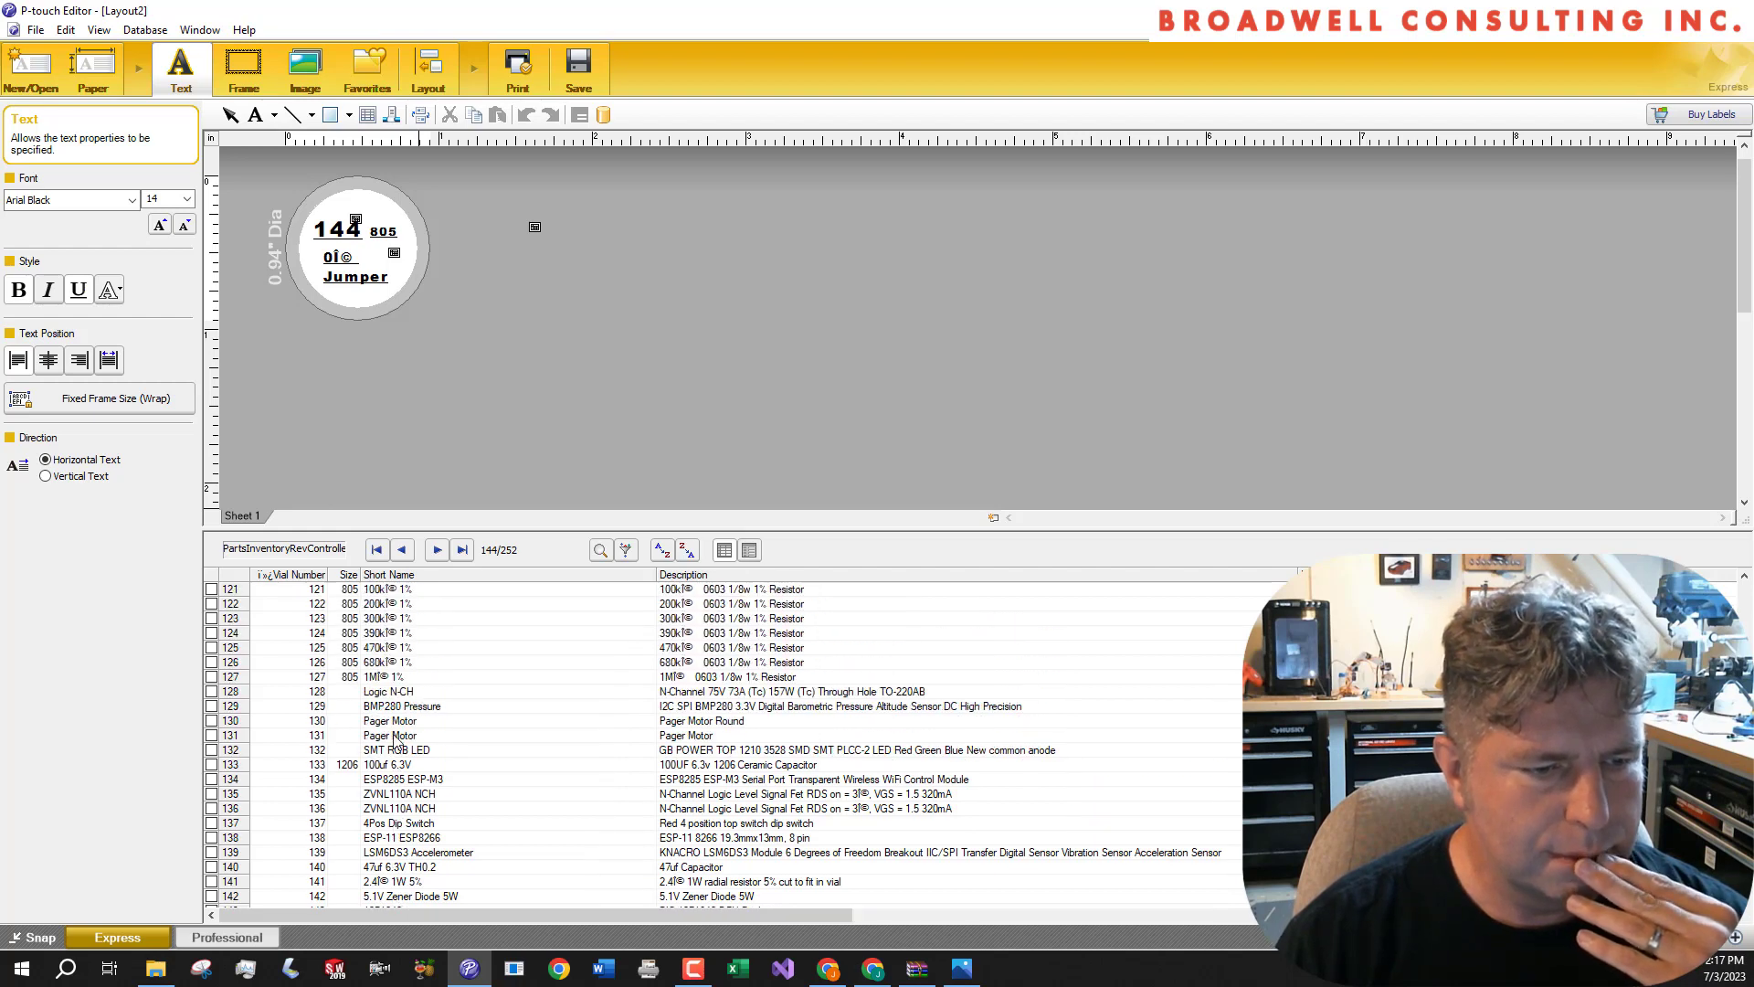
click(395, 766)
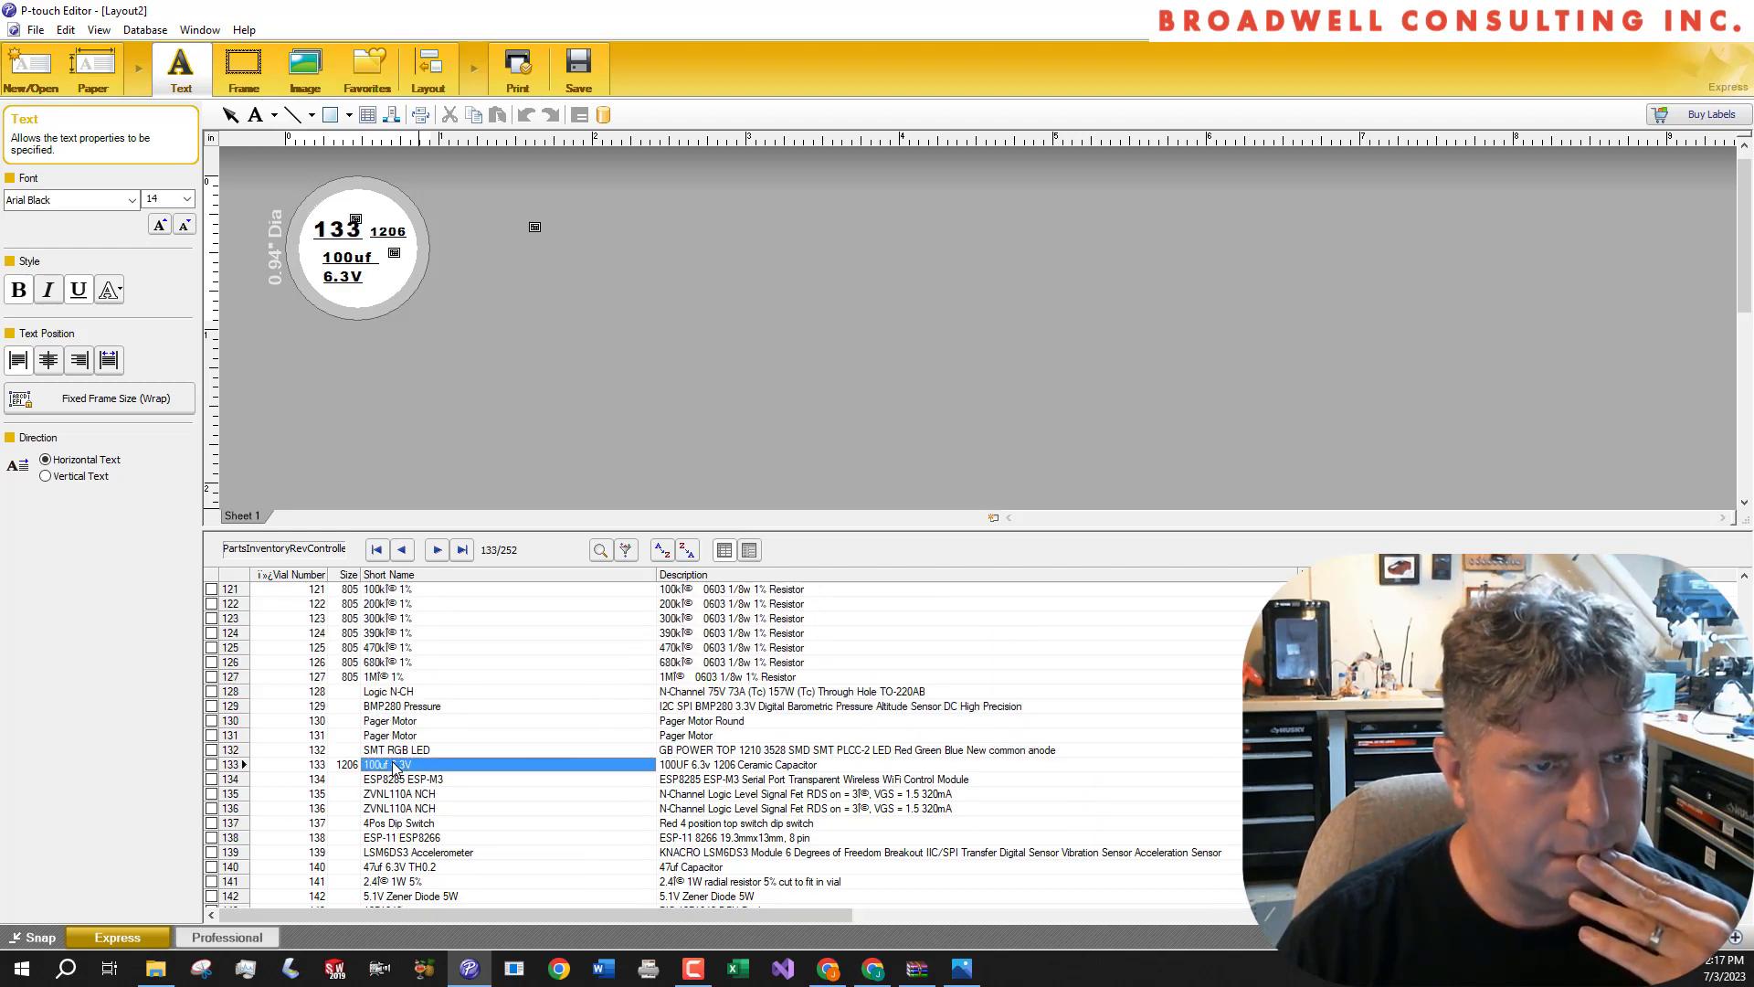
Set the 100uf 6.3V short-name text to size 10 and check its size
click(447, 422)
click(338, 290)
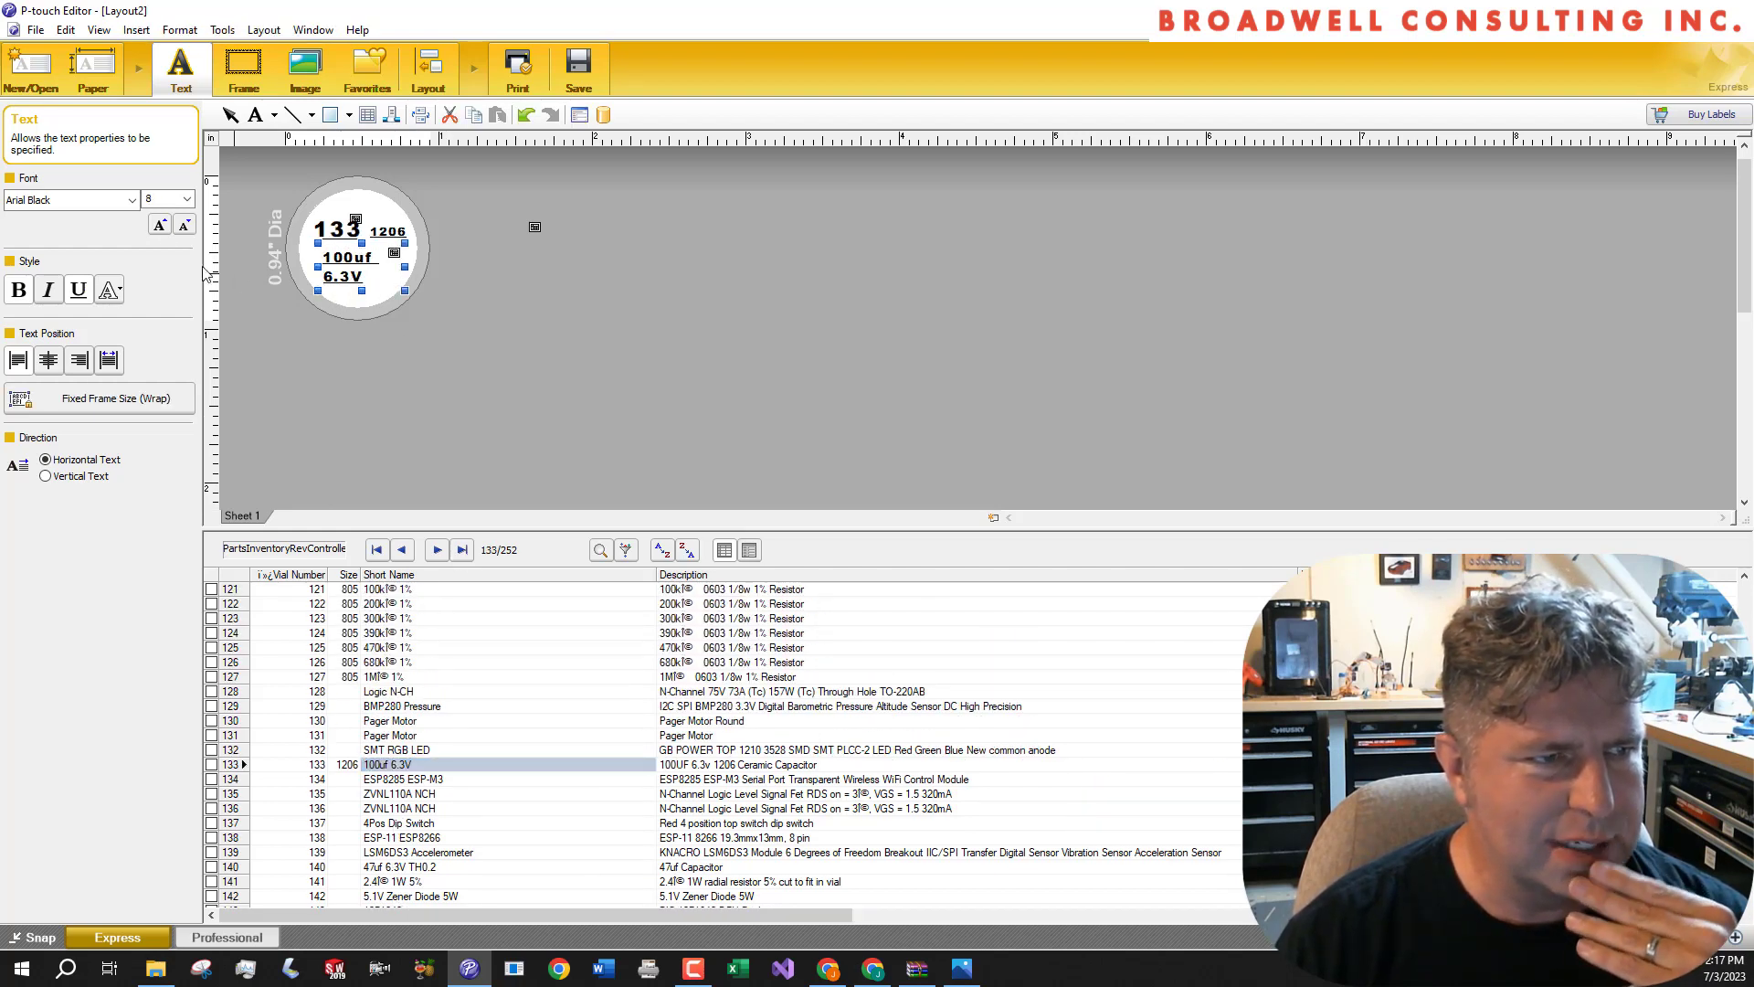
click(186, 199)
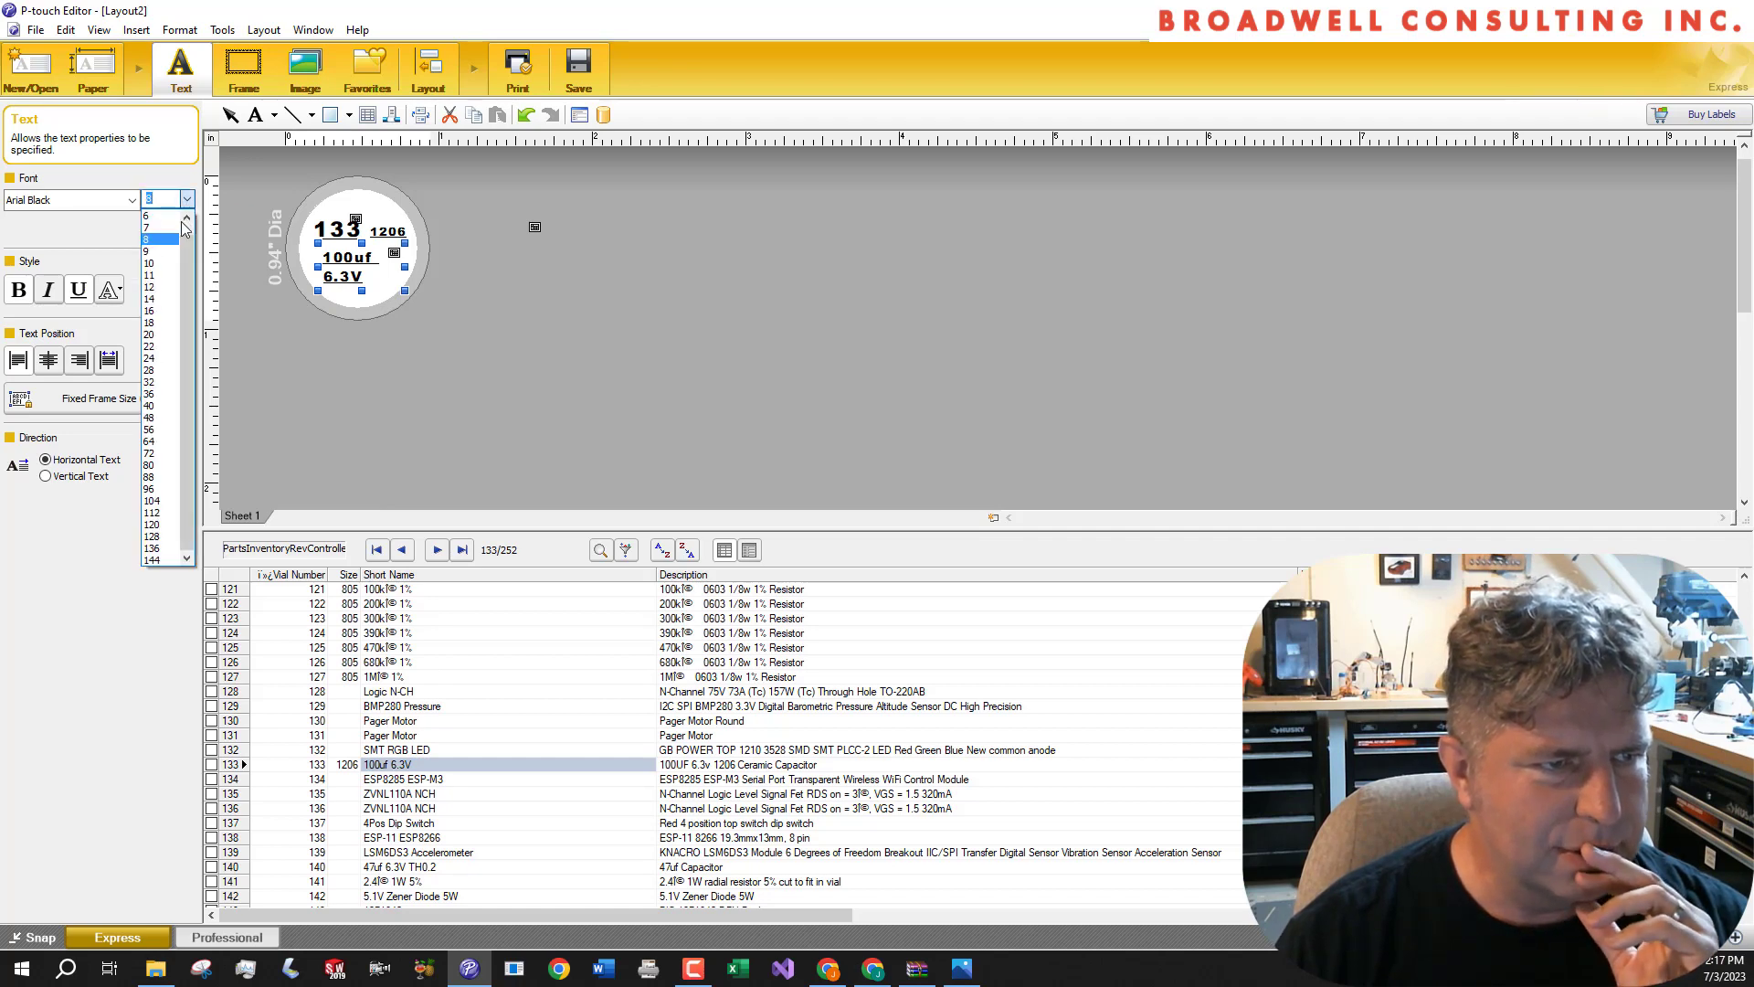
click(150, 263)
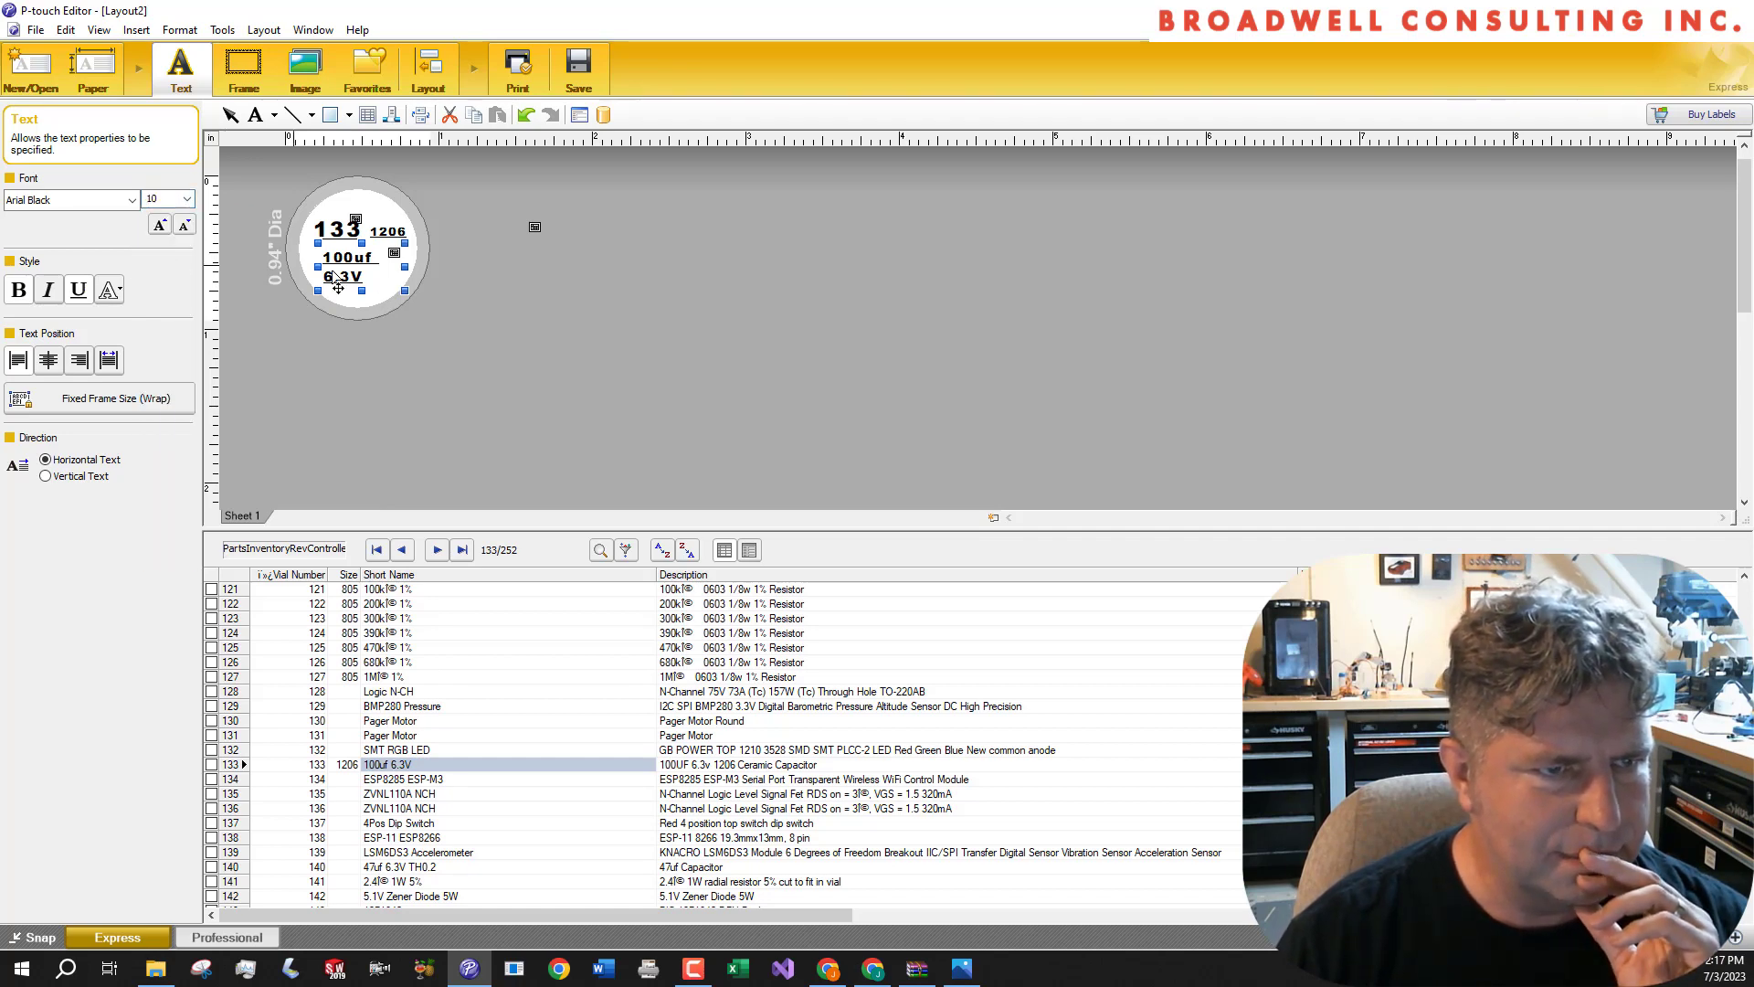
click(611, 352)
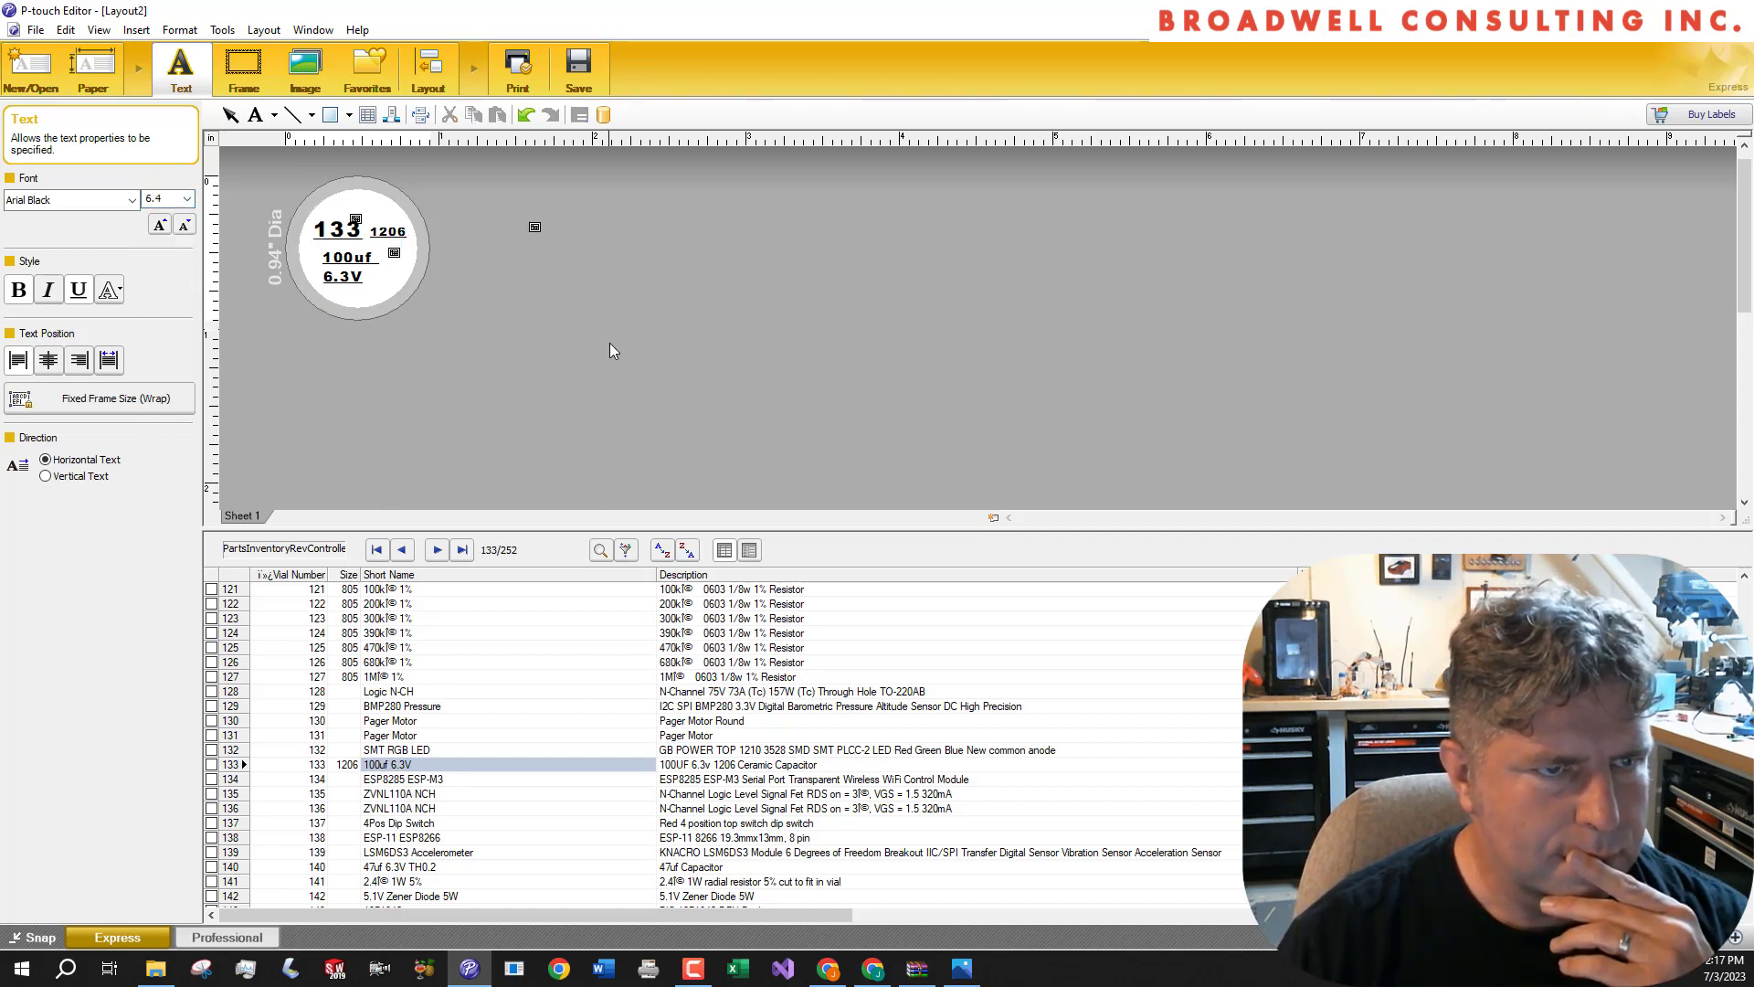
click(369, 287)
click(555, 305)
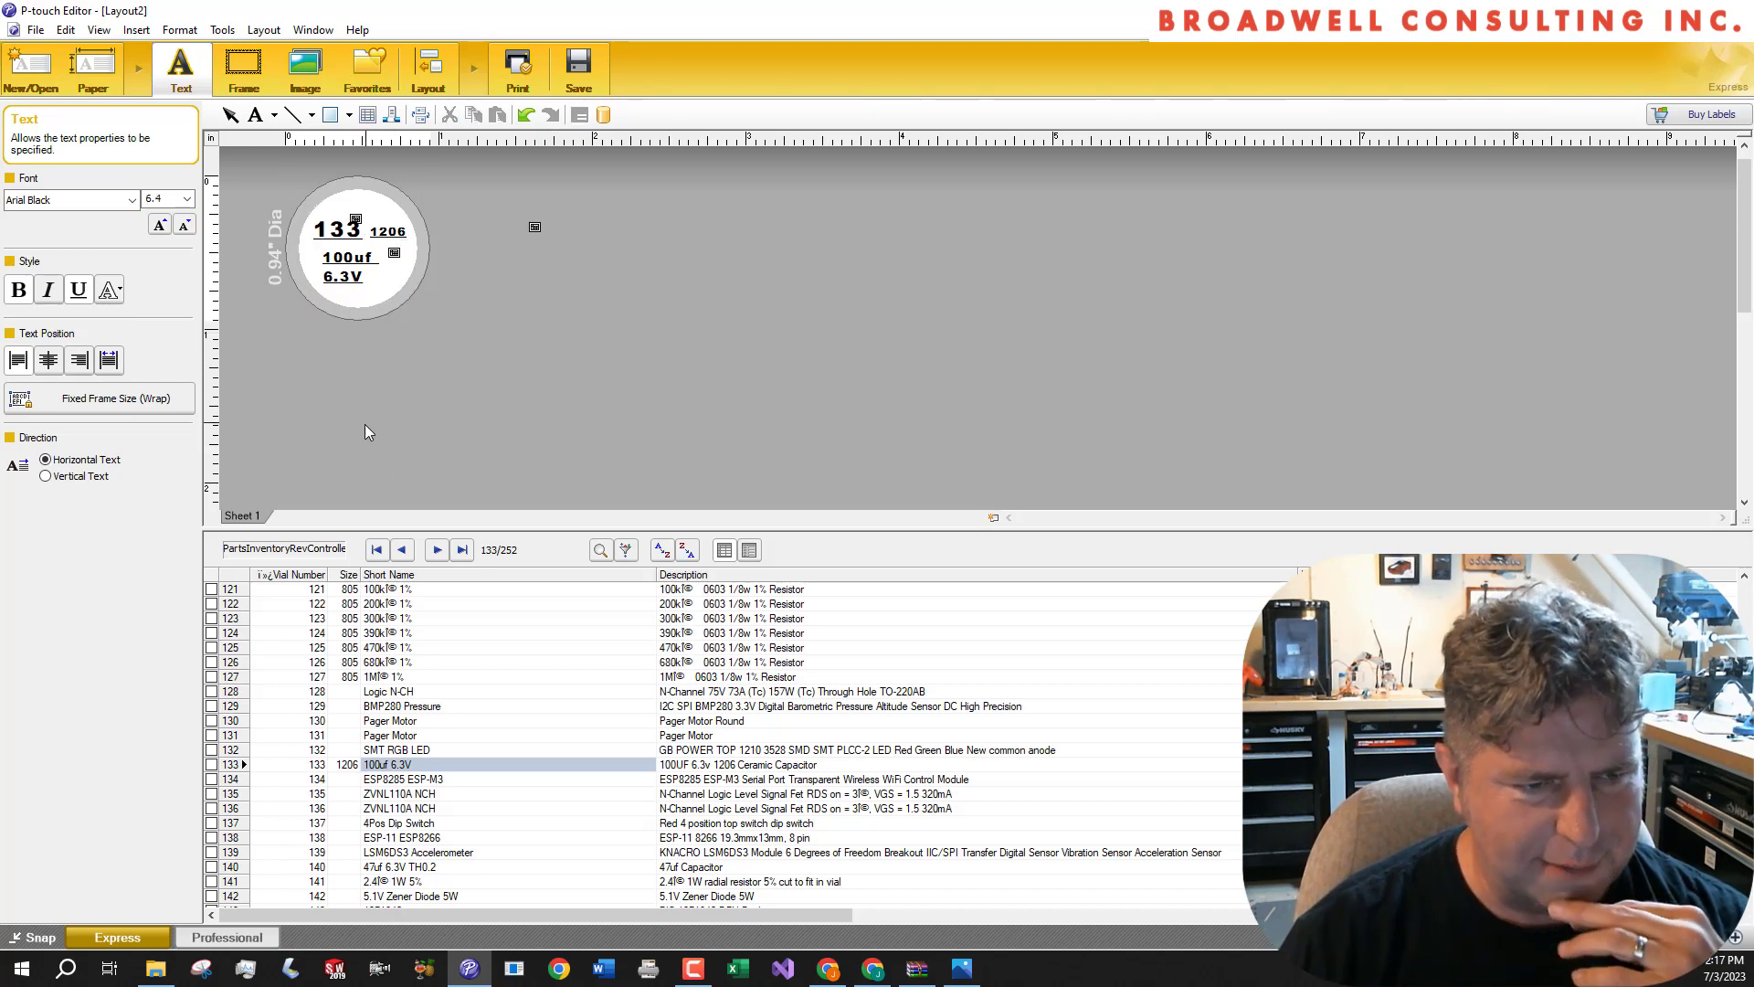
Return the label to record 165, SPST Button
scroll(390, 731, down, 16)
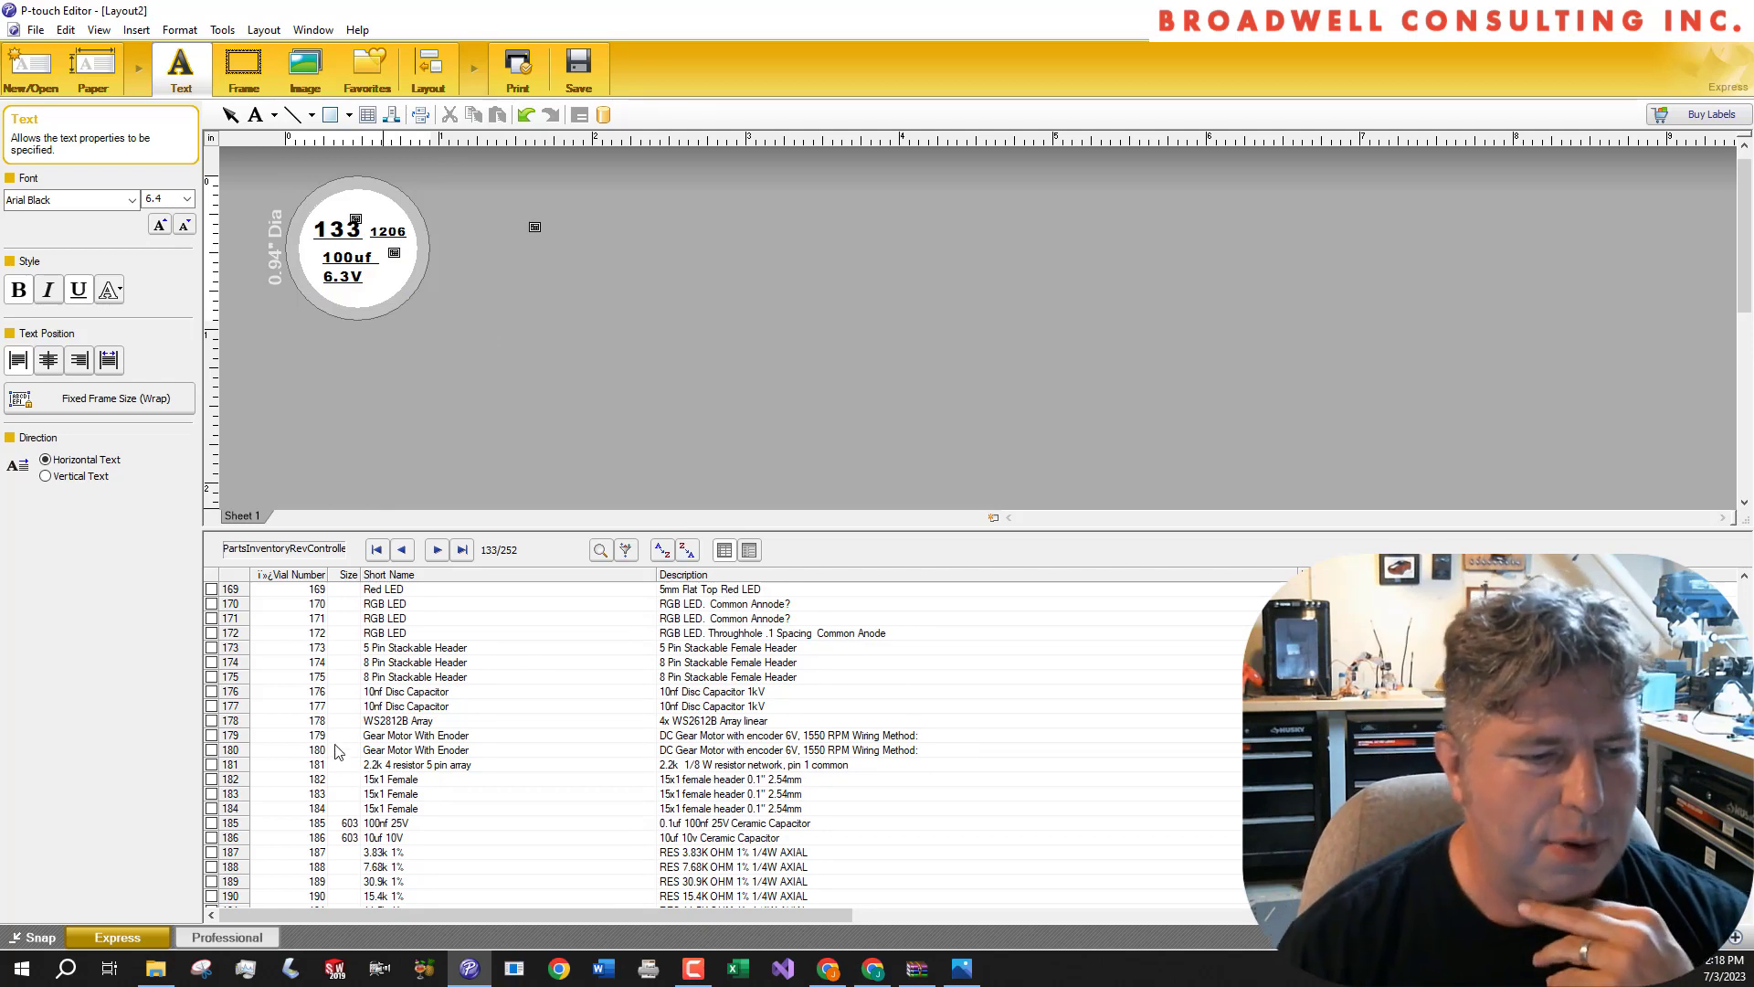
scroll(336, 731, up, 3)
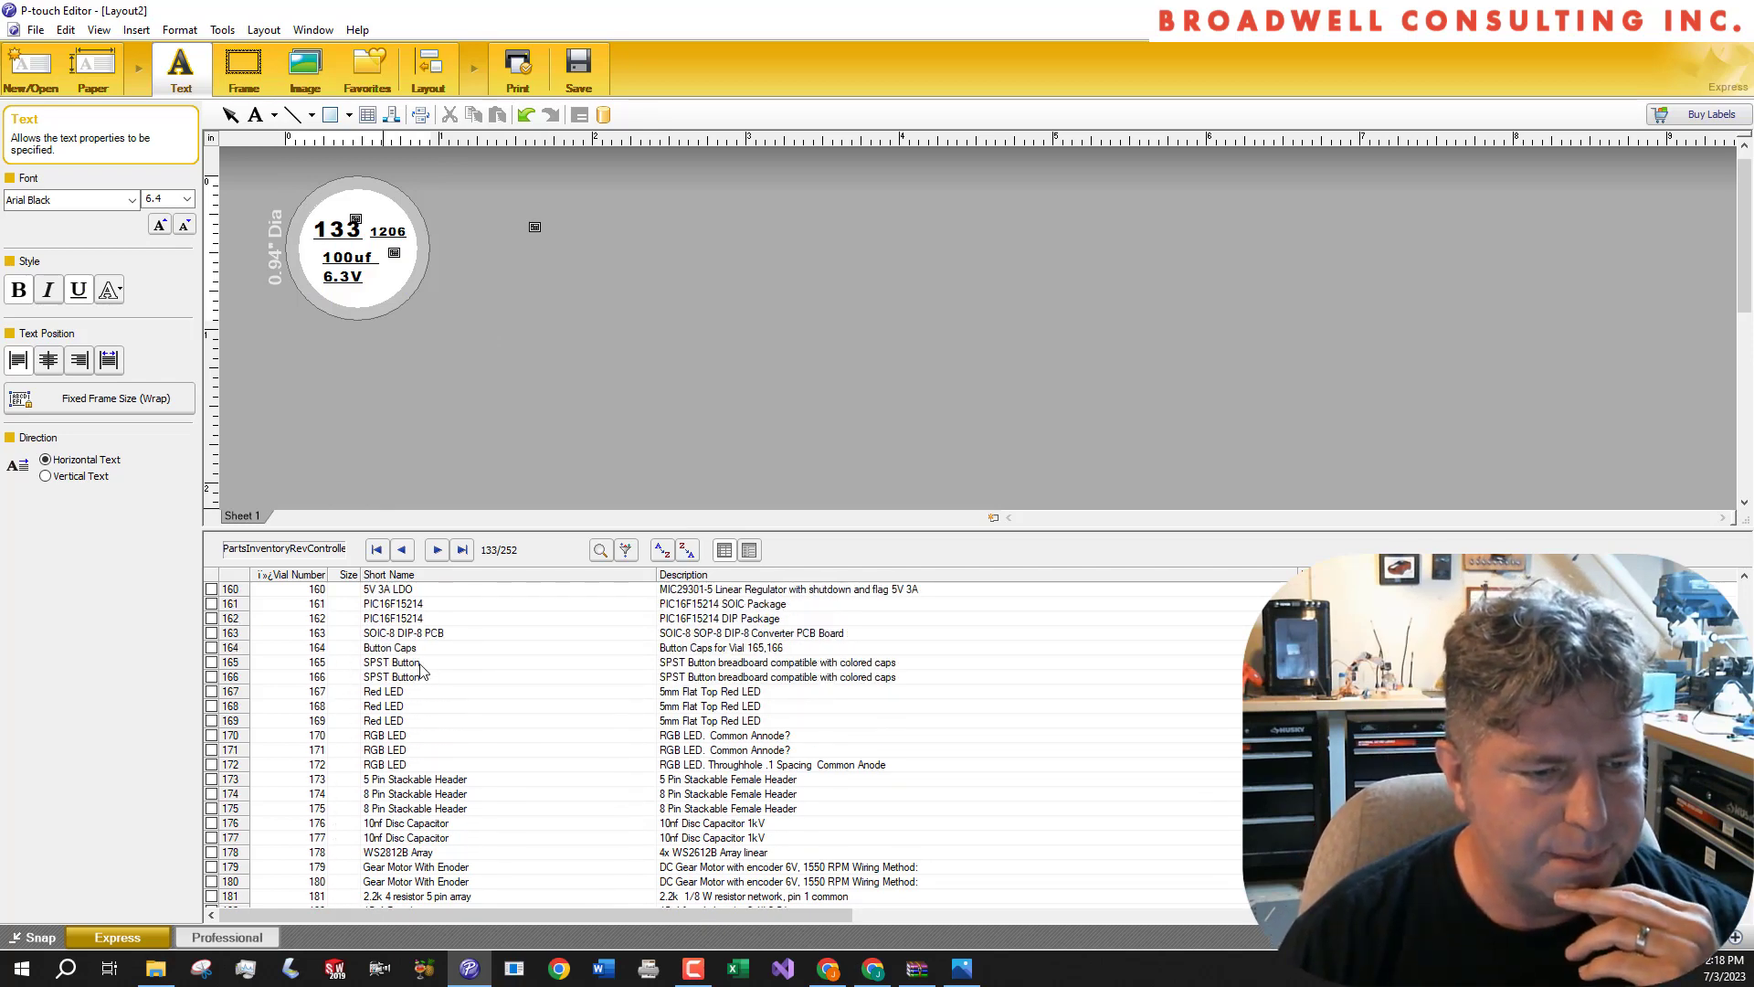
click(422, 662)
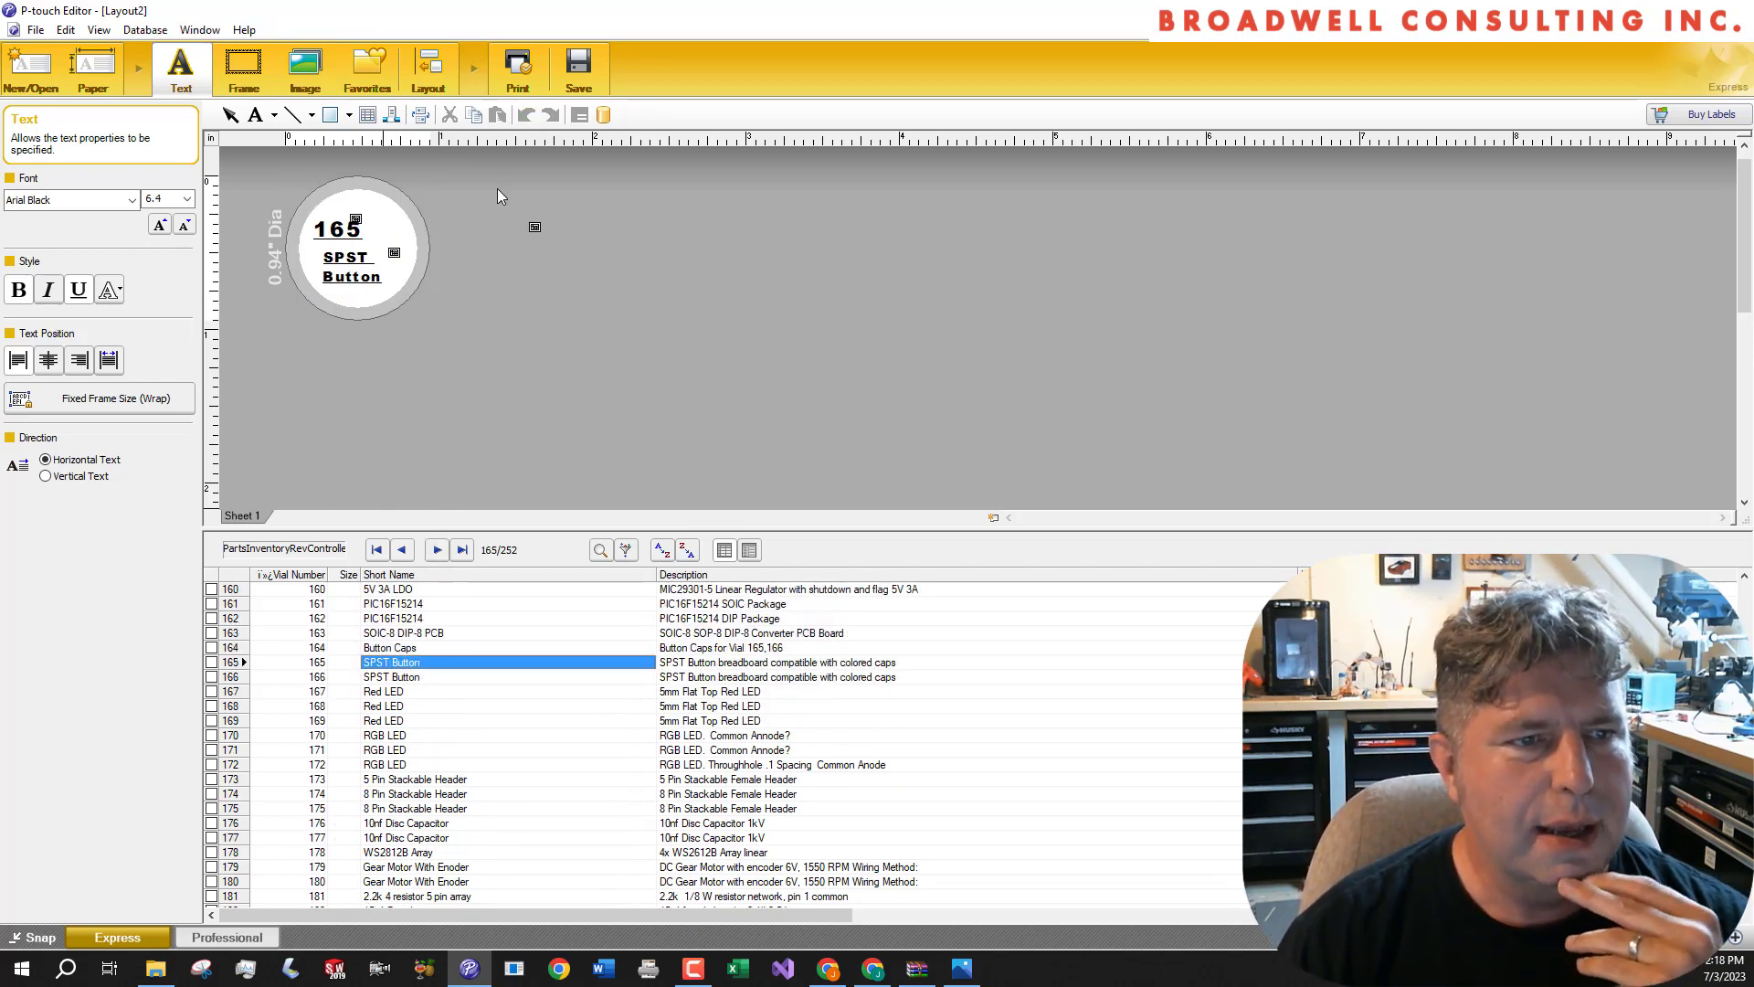
Open and cancel the Print dialog, then scroll the grid to confirm the last record is 252
click(518, 73)
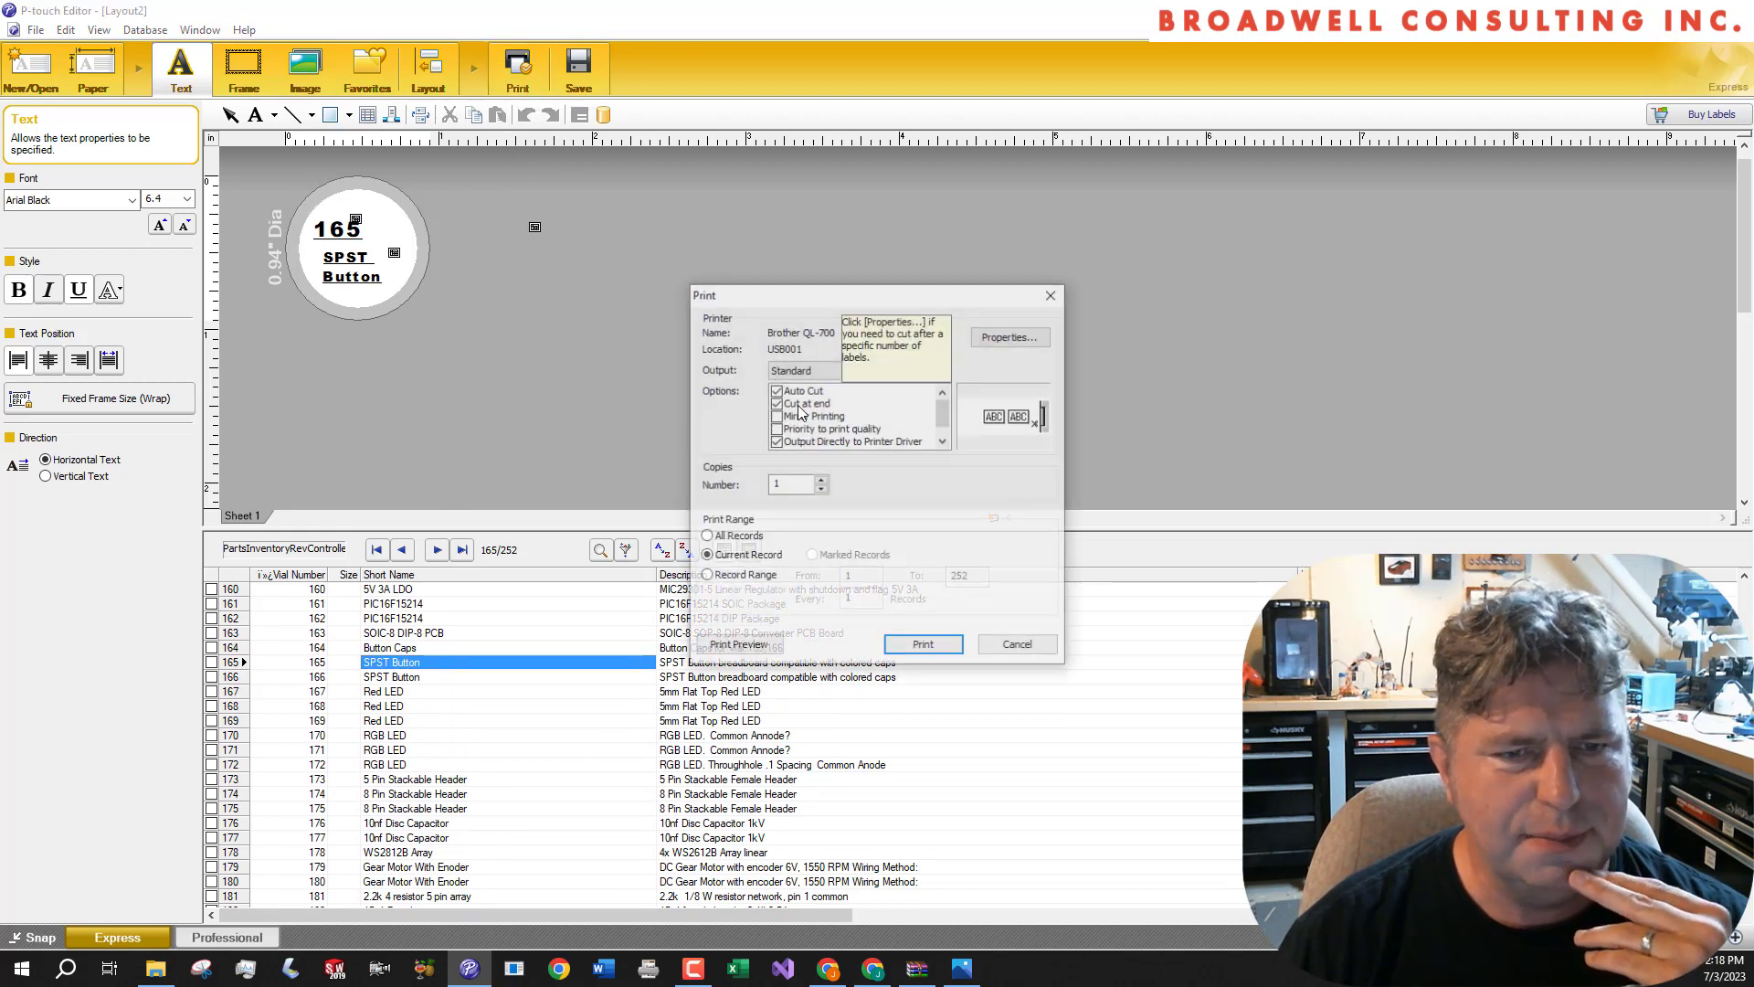
click(953, 648)
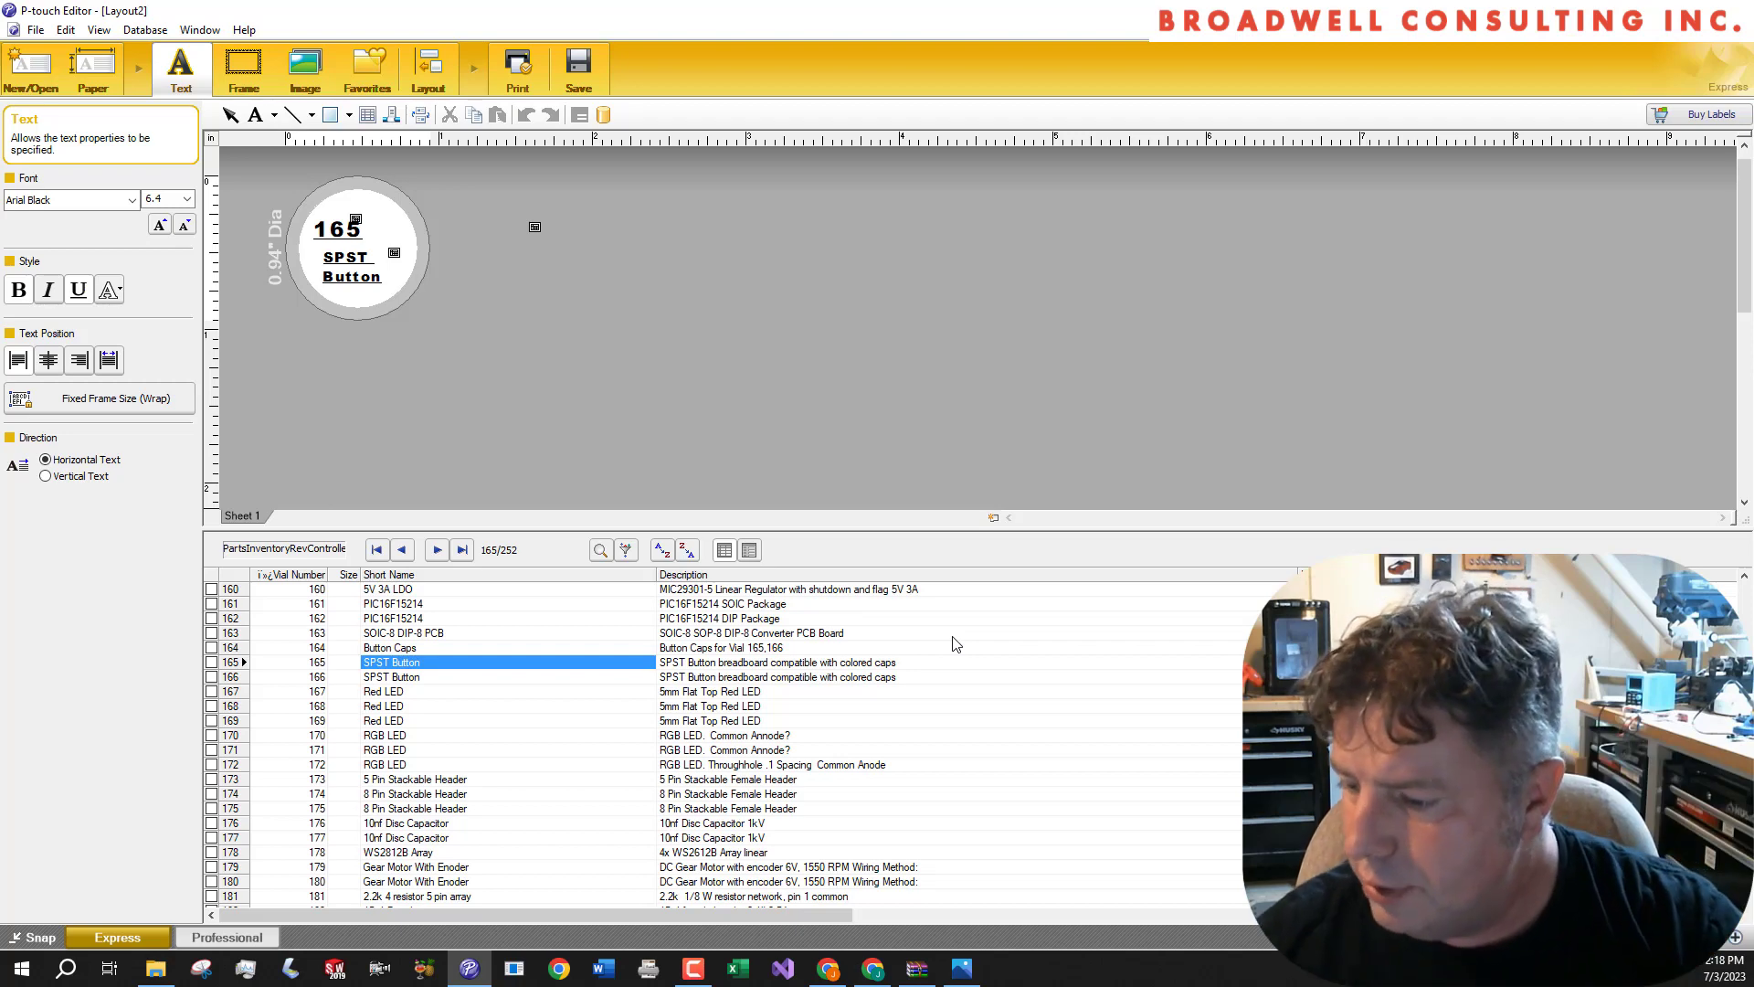
scroll(481, 759, down, 20)
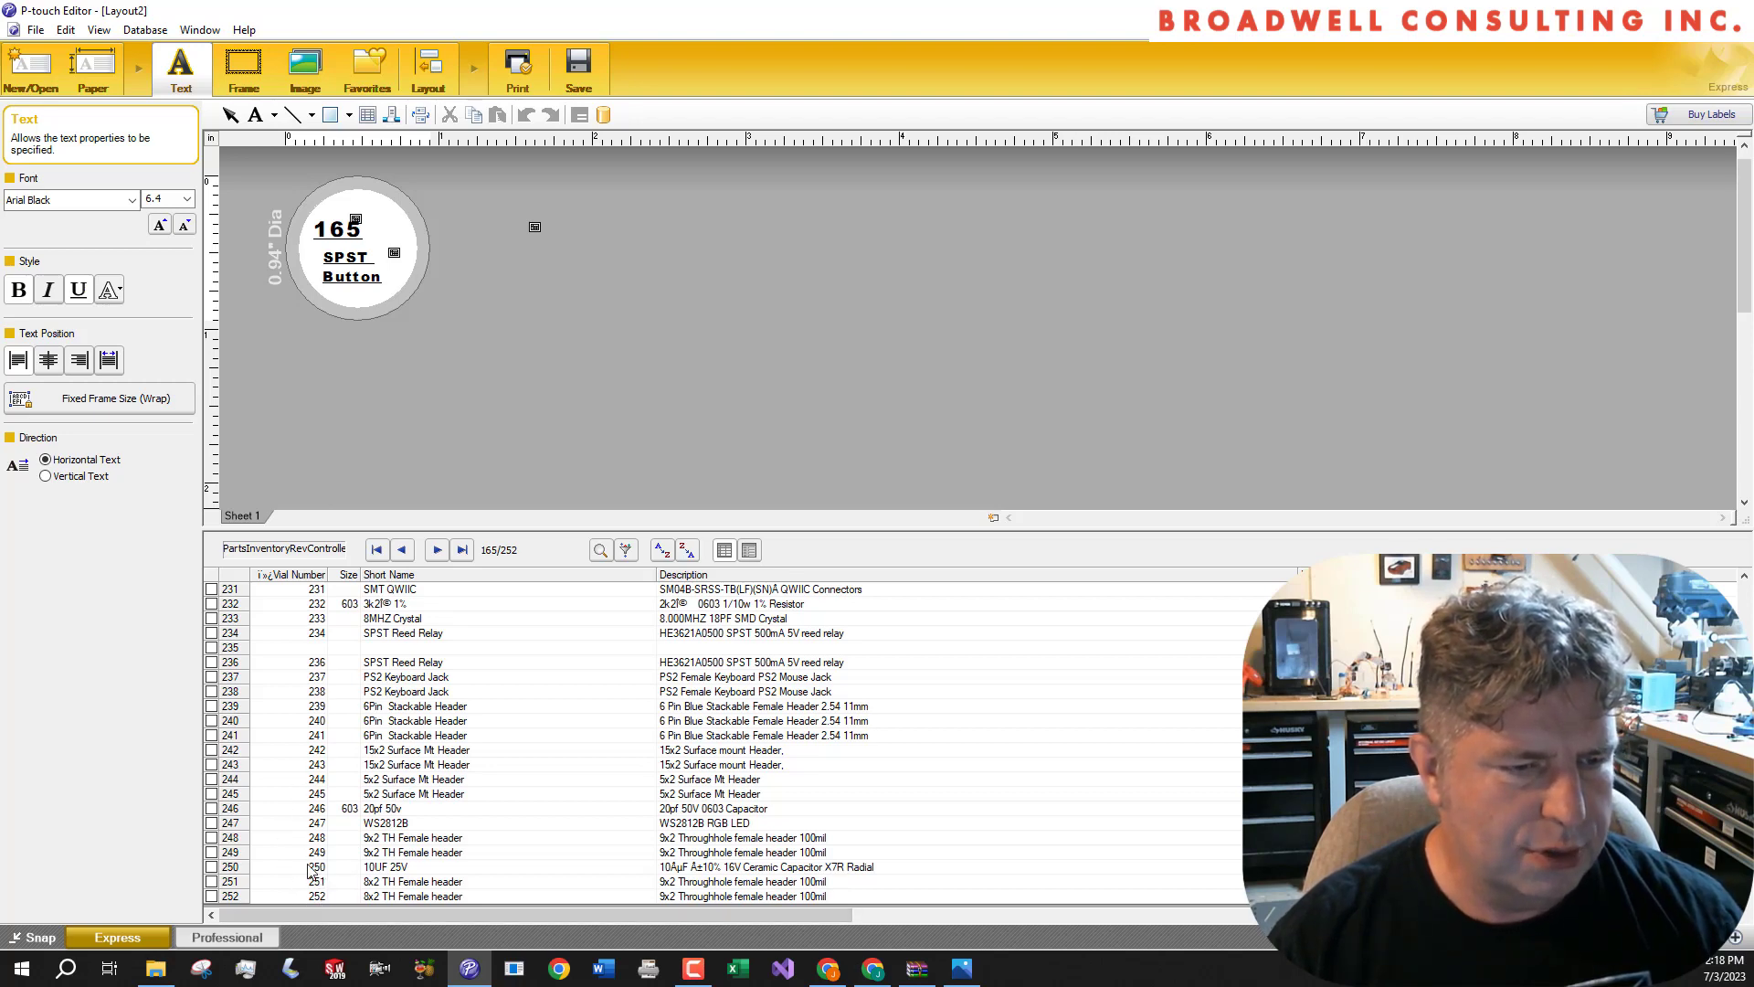
scroll(307, 822, up, 20)
Set the print Record Range from 165 to 252
click(518, 70)
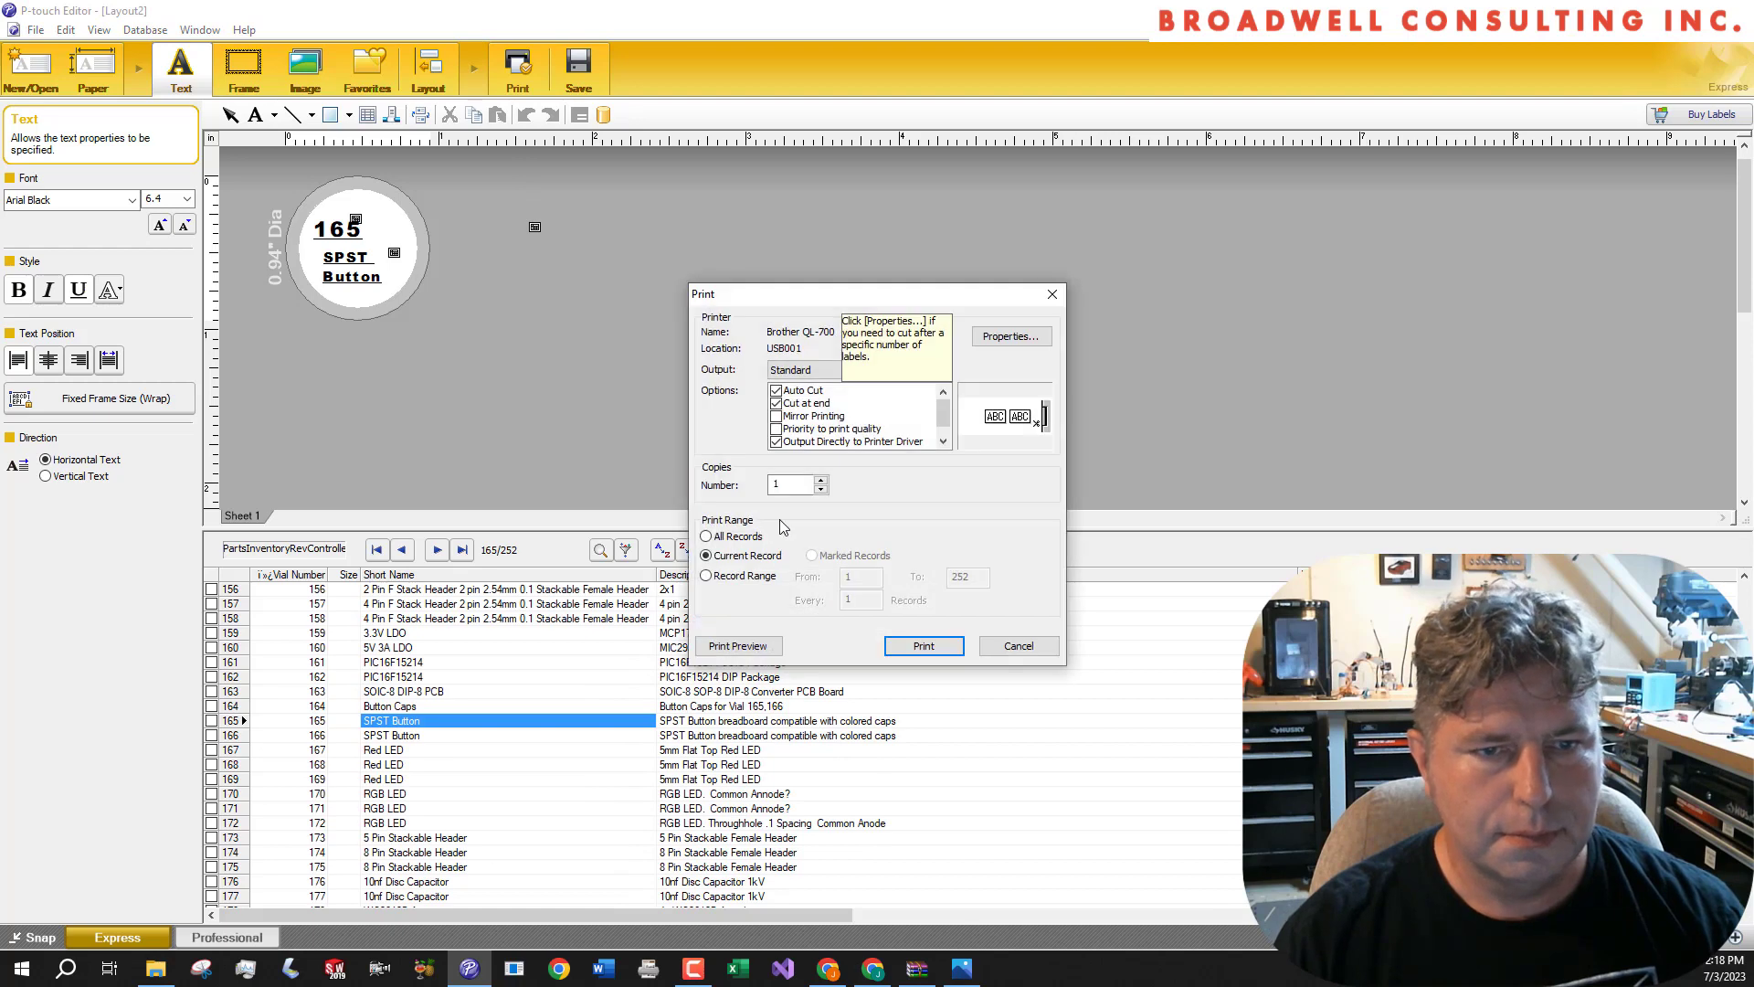
click(765, 576)
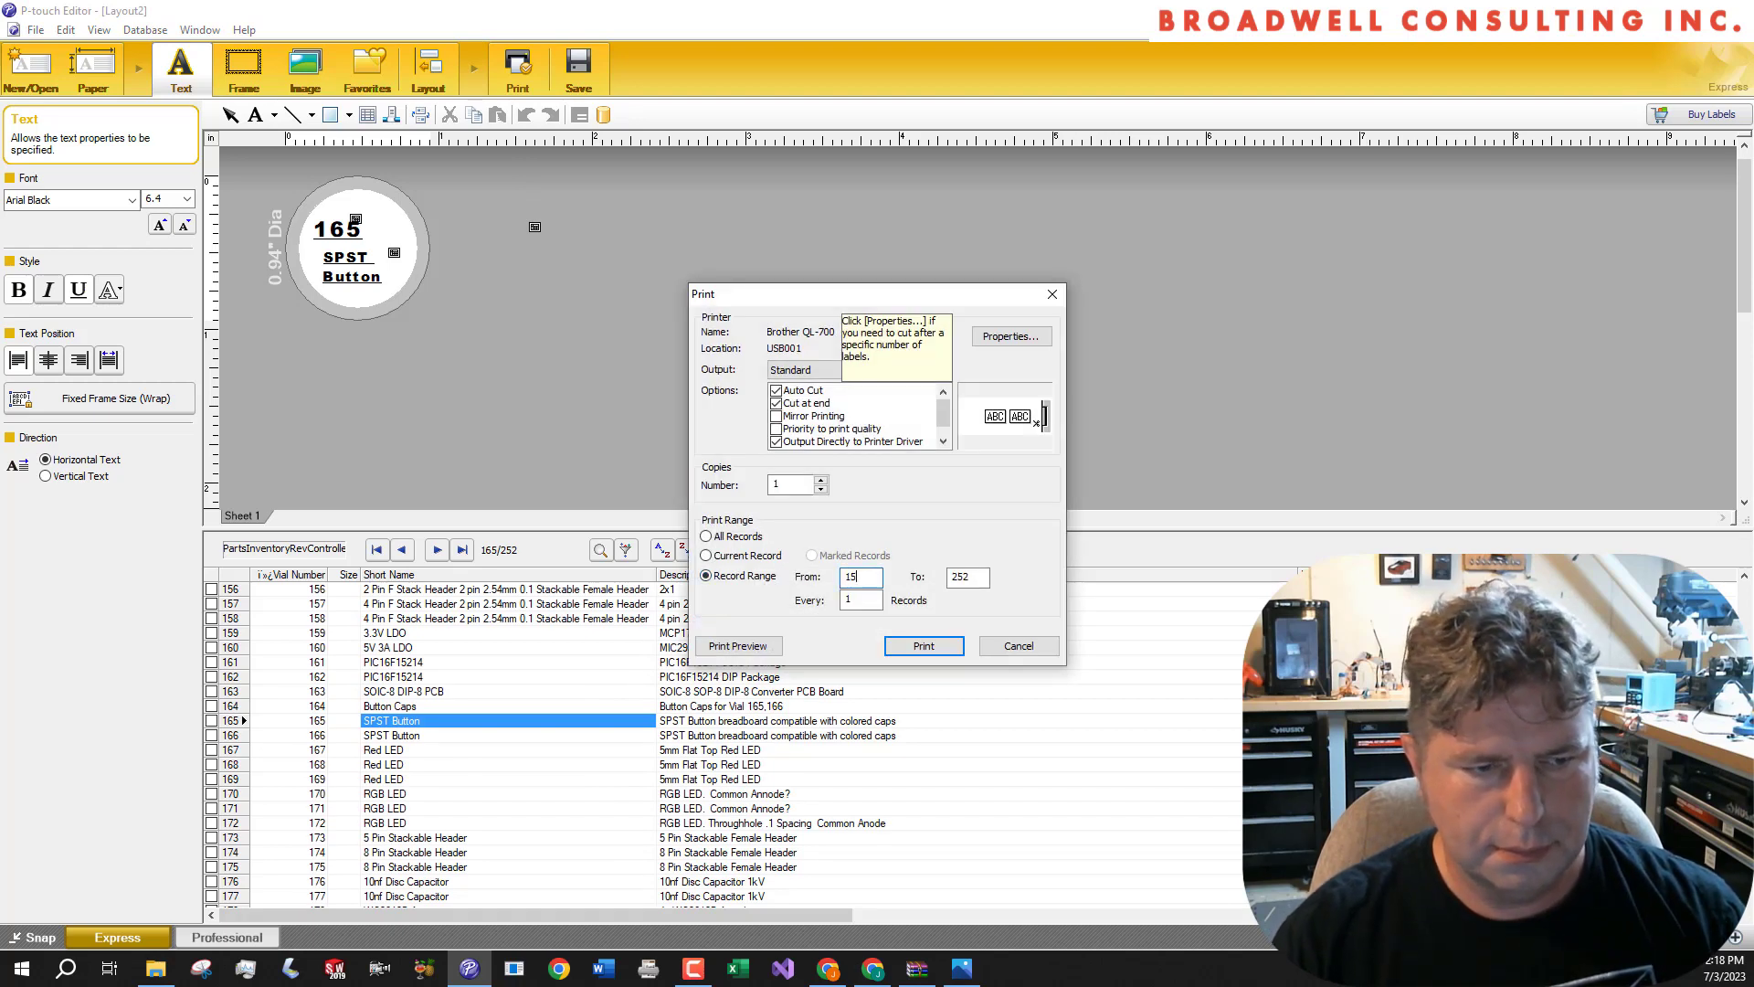
key(BackSpace)
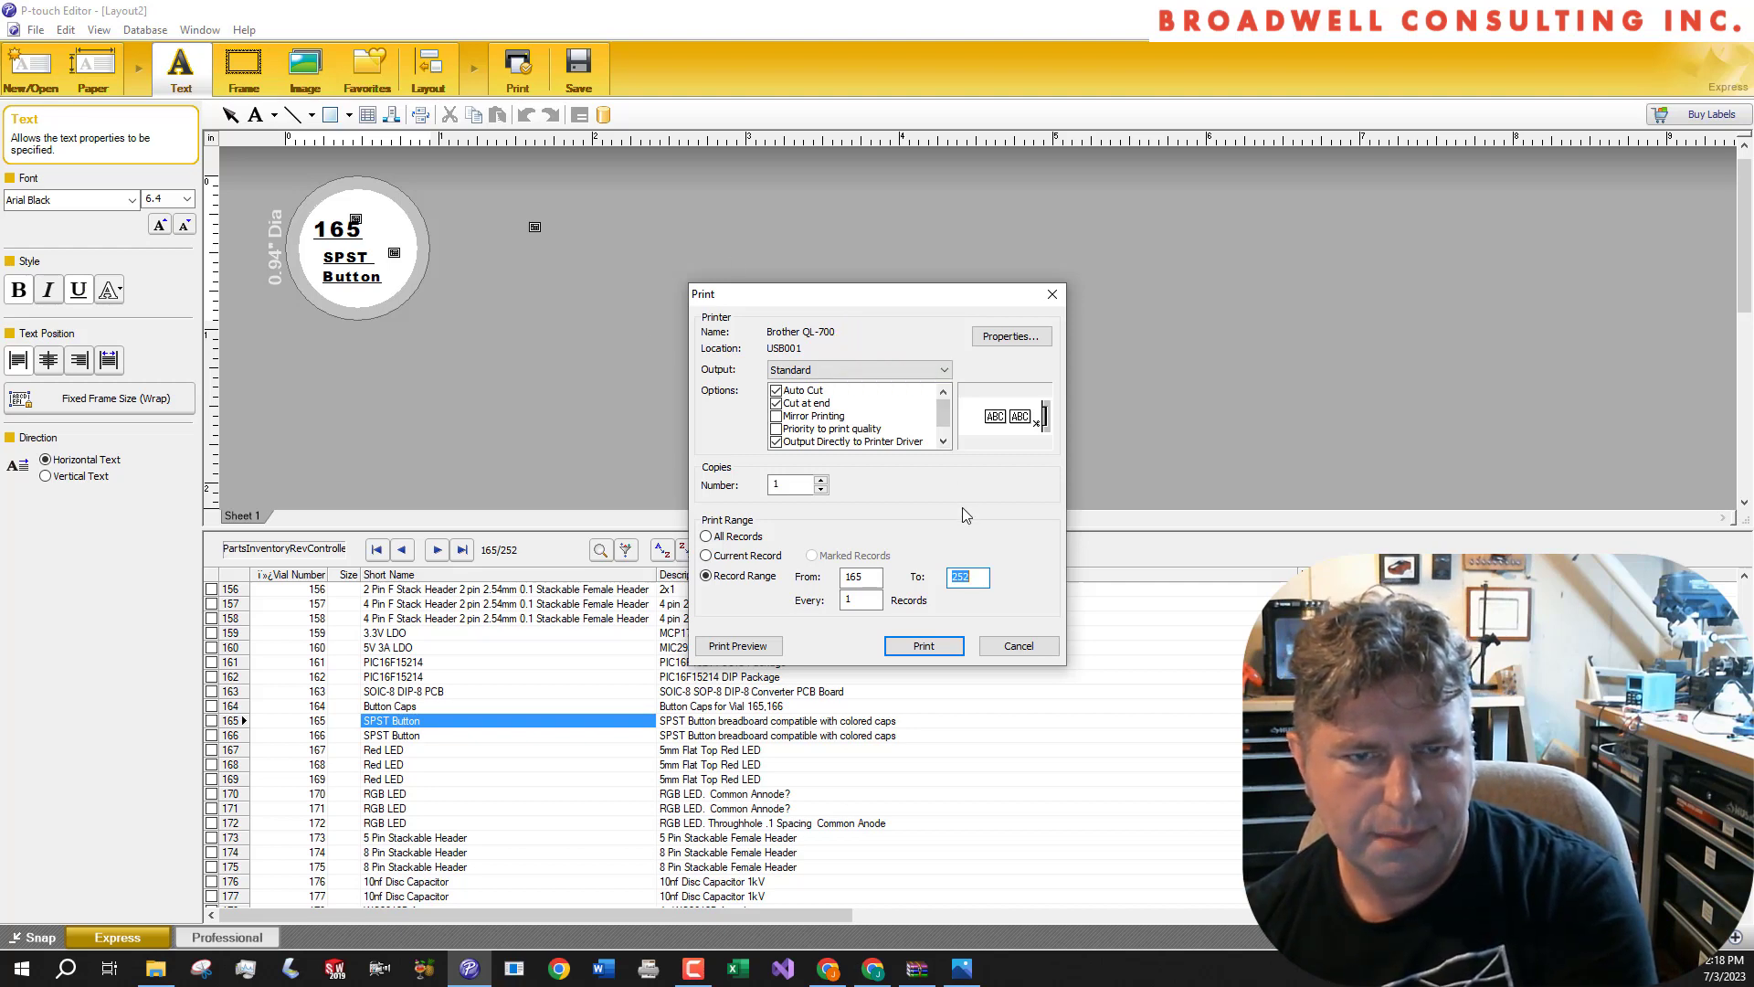
Turn off the printer's Cut Every option and print records 165–252
click(1012, 337)
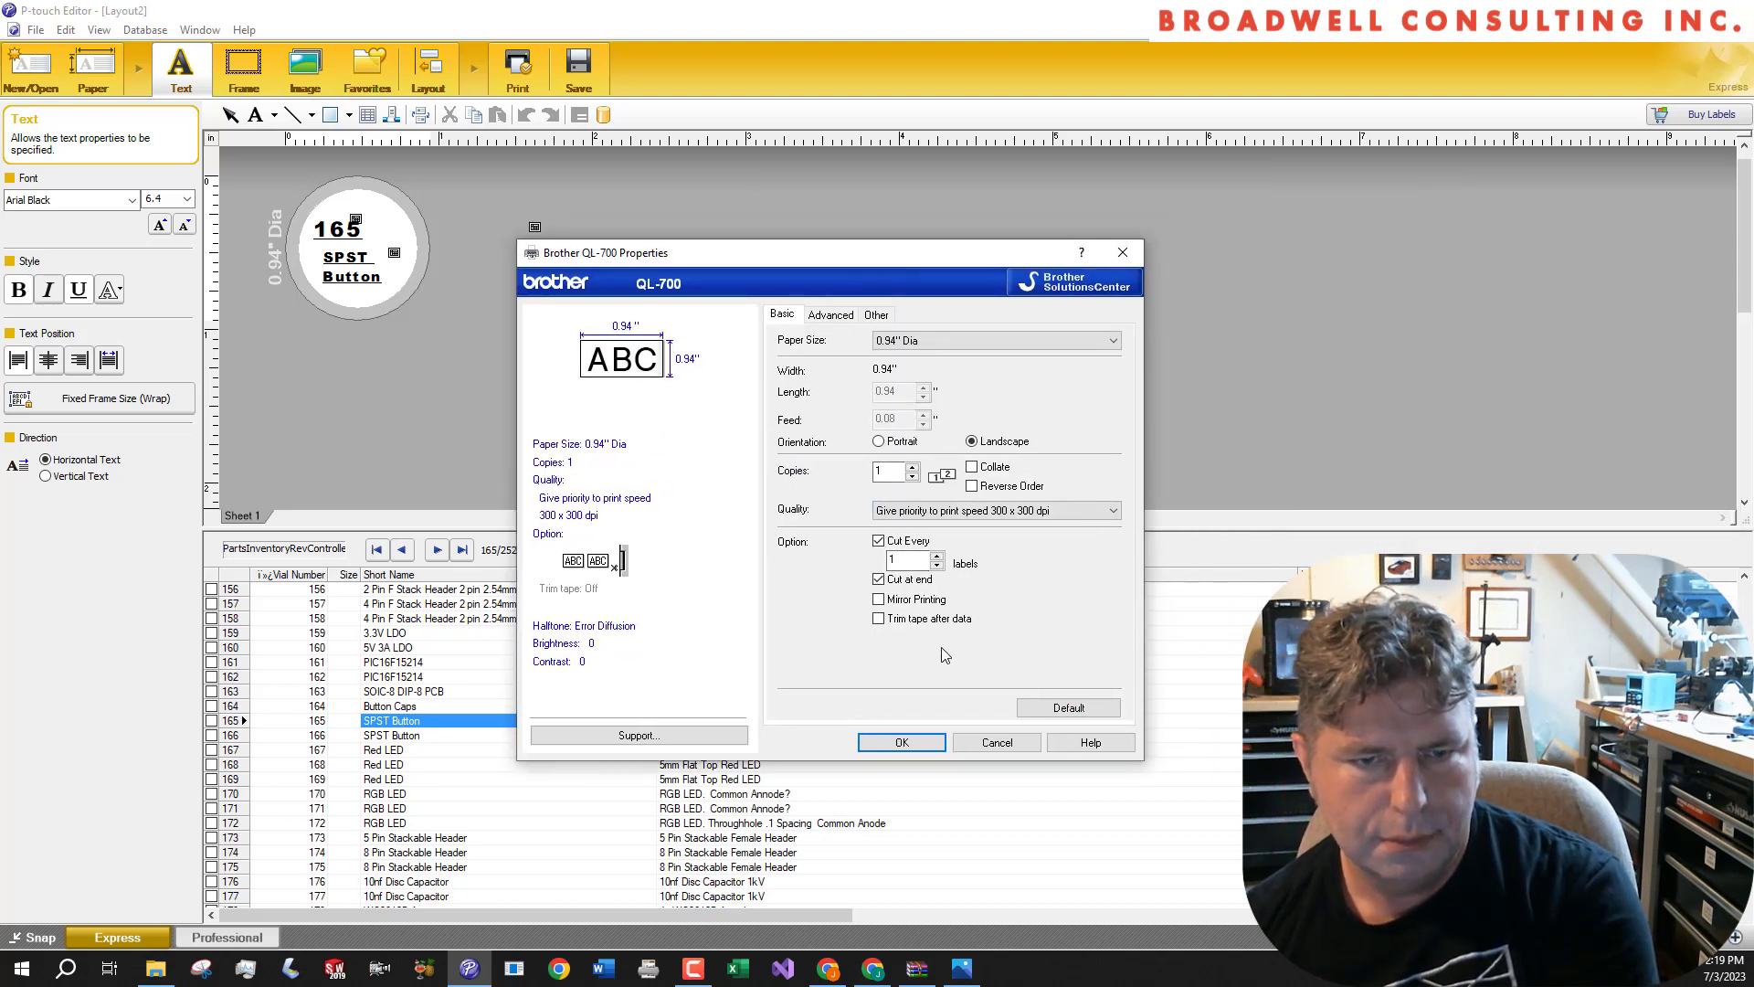
click(880, 542)
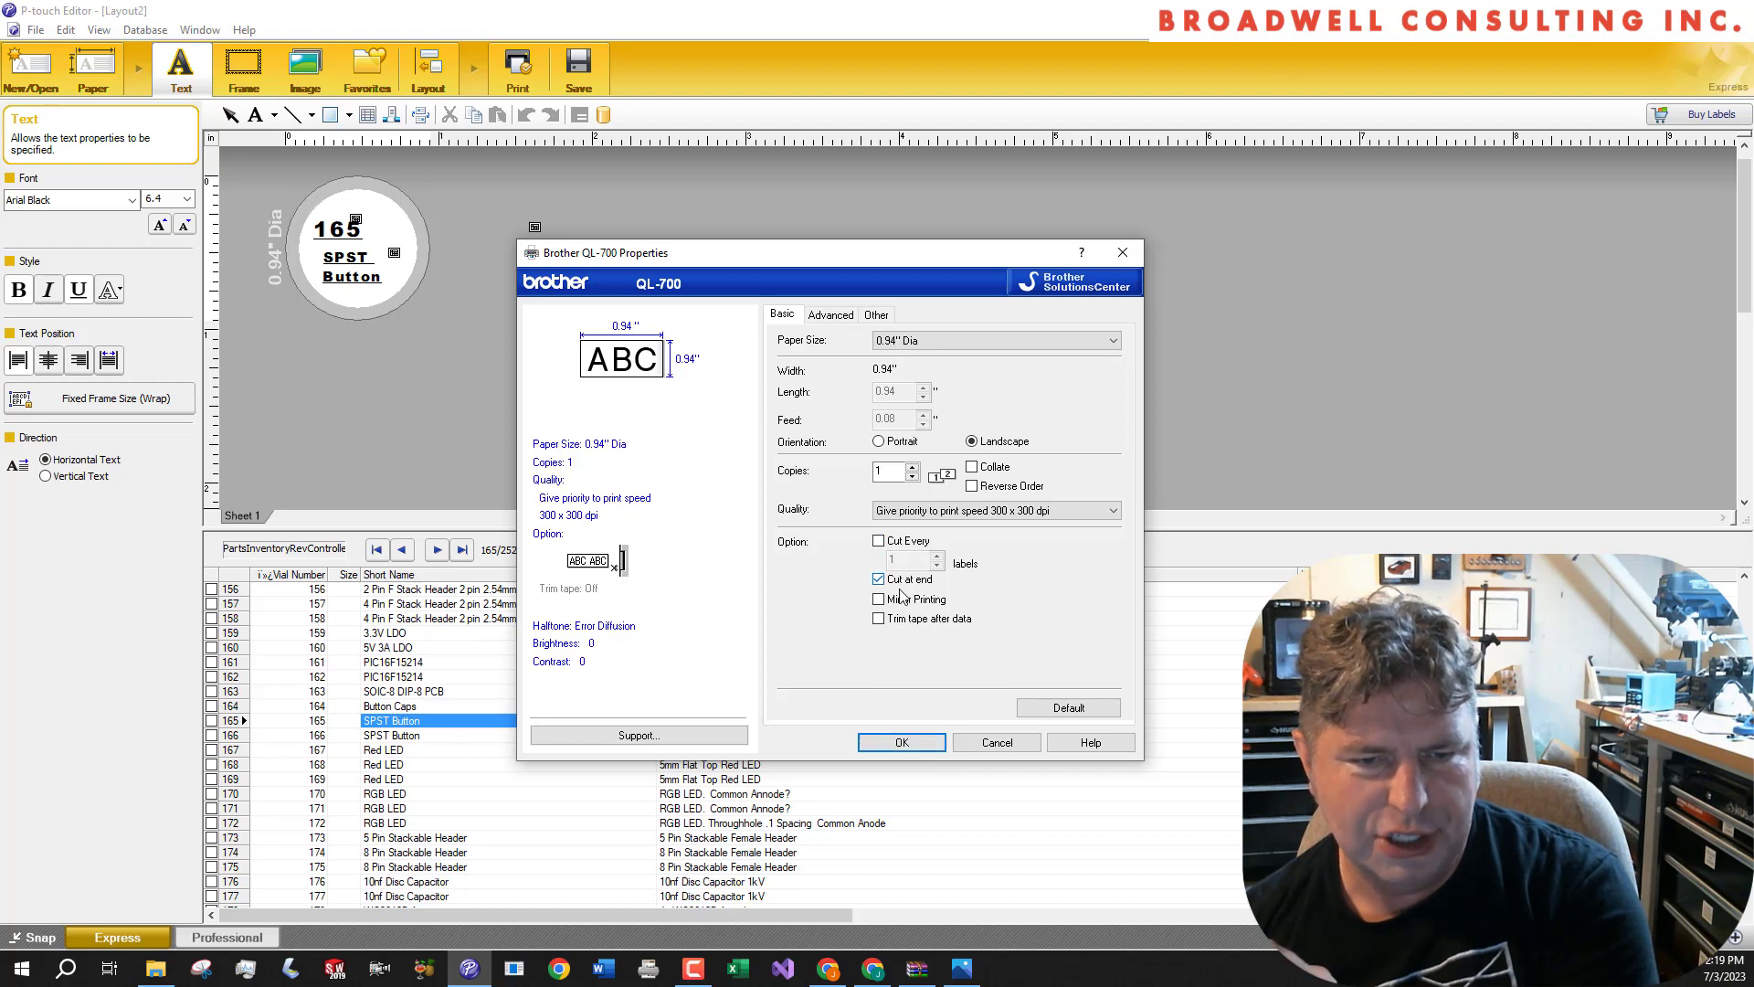
click(924, 749)
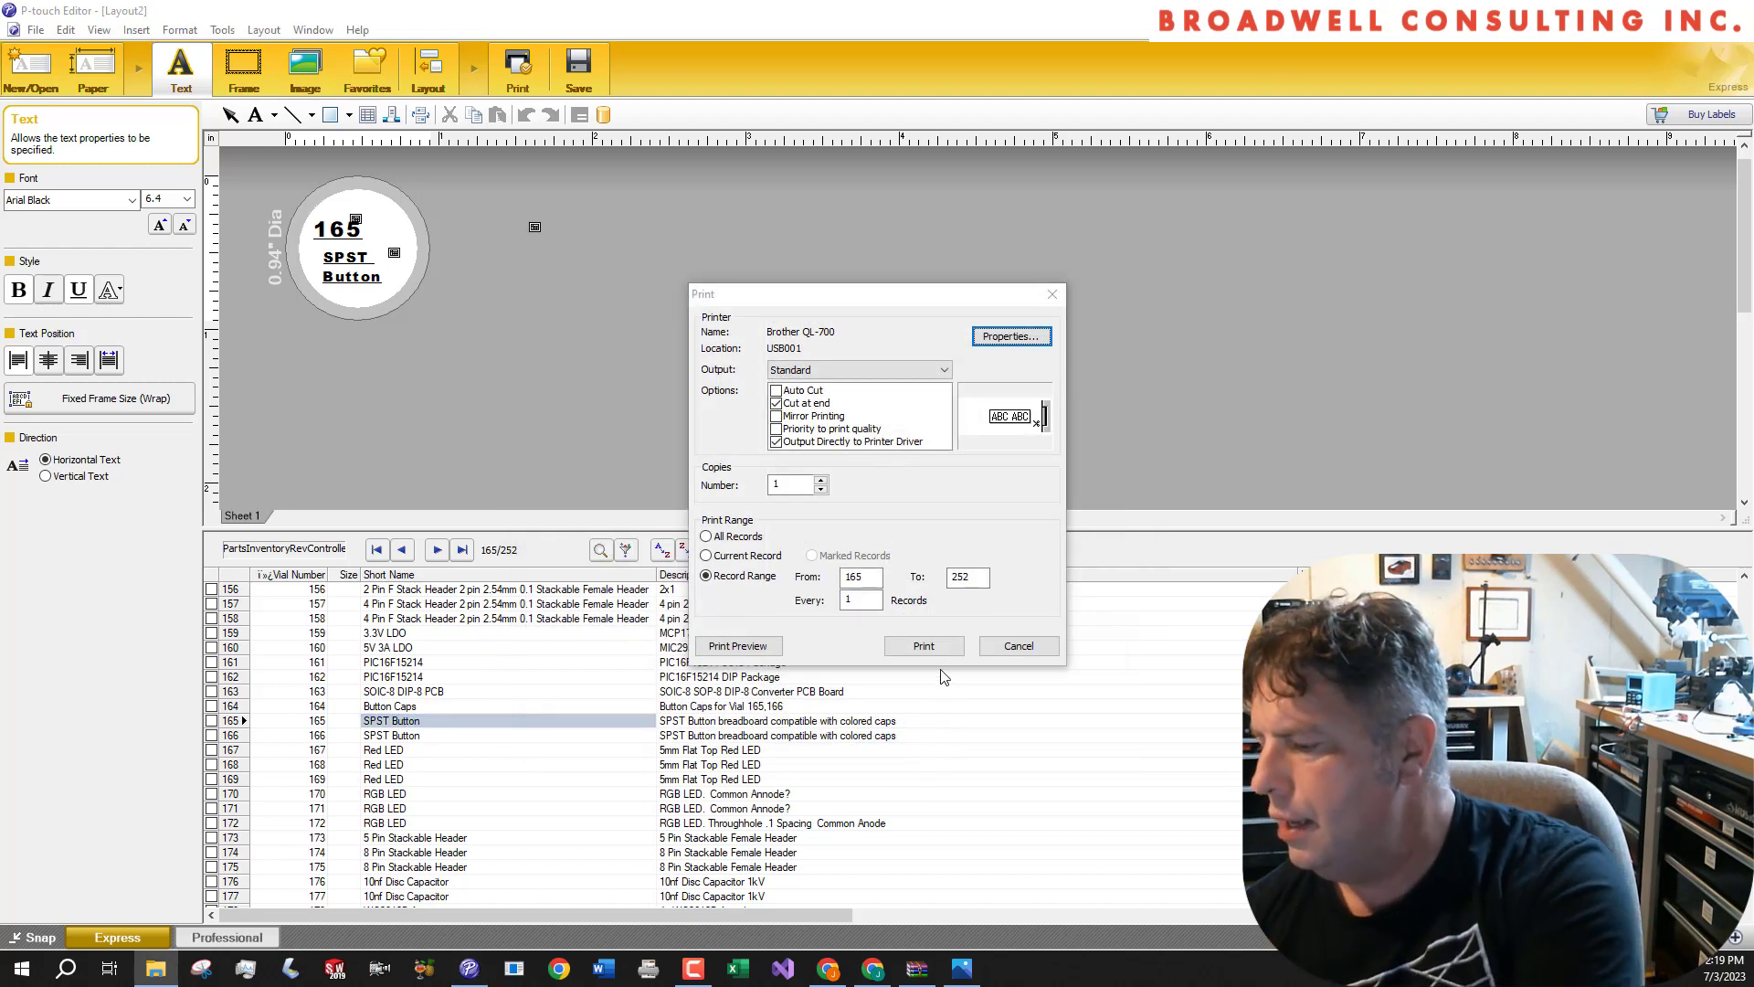
click(912, 650)
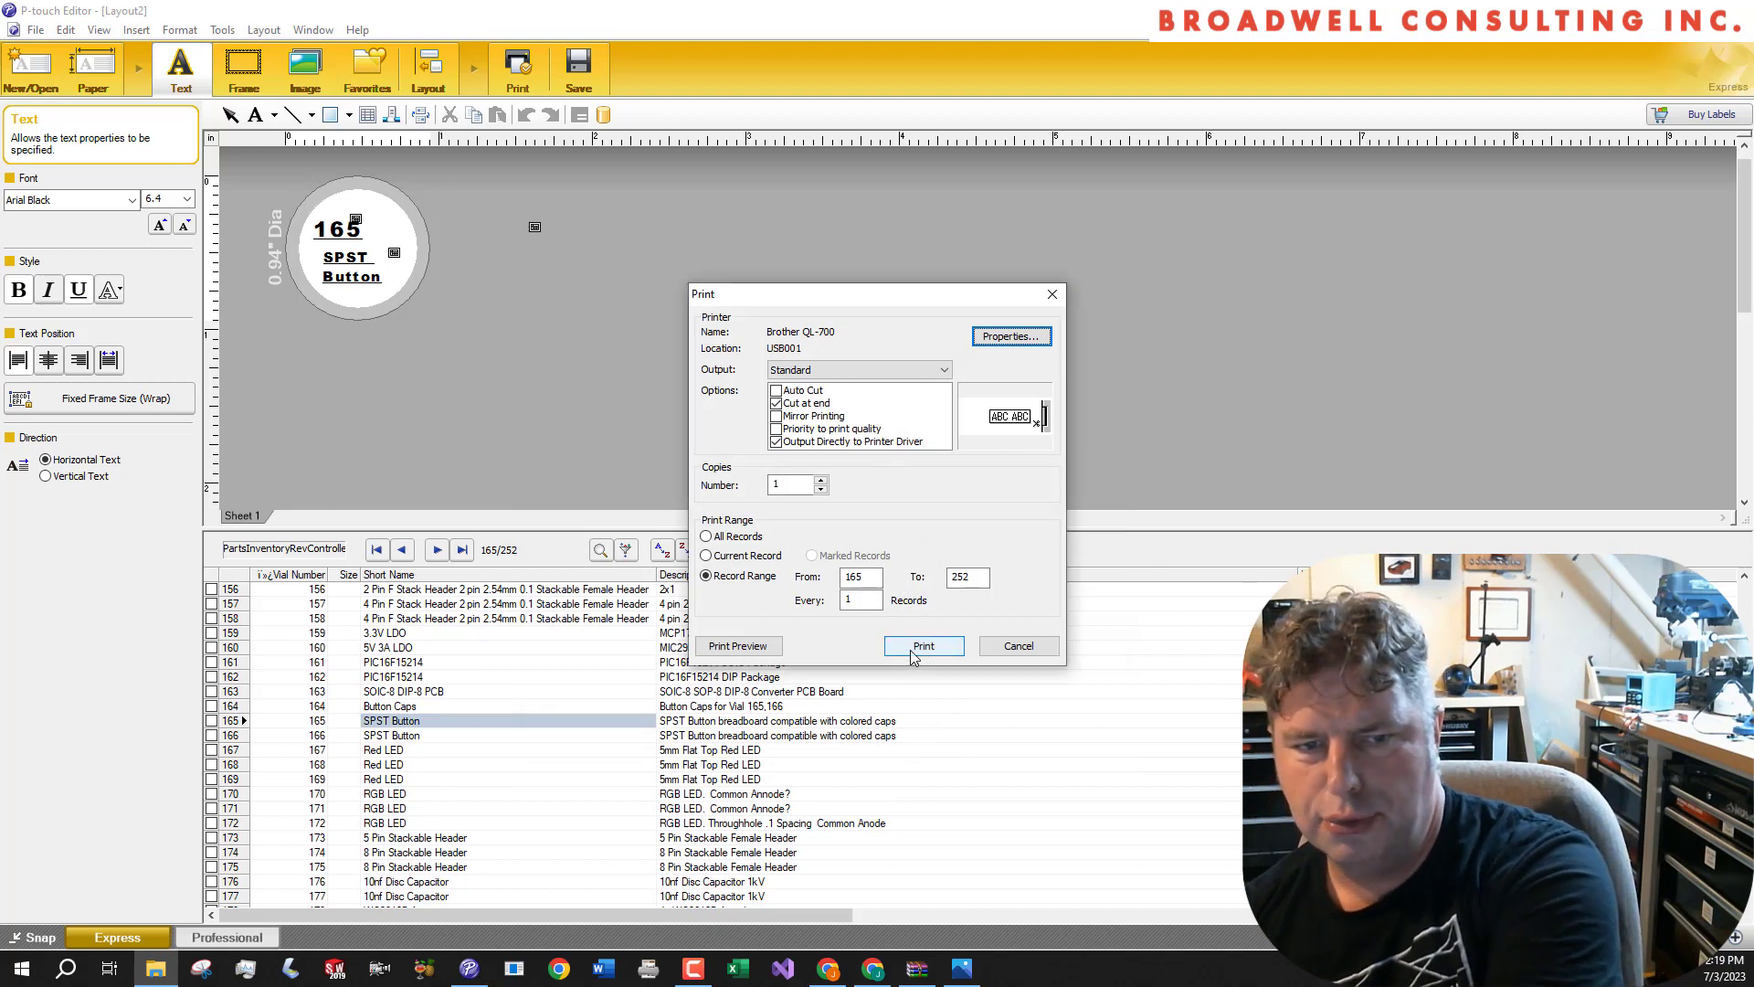